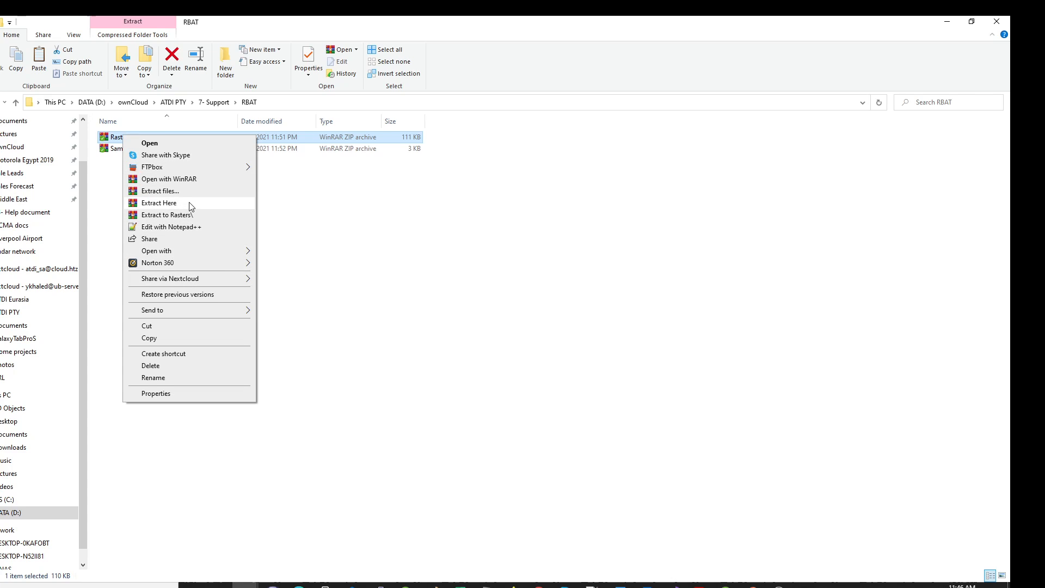
- Extract Rasters.zip into its own Rasters folder and open the extracted folder
left_click(210, 215)
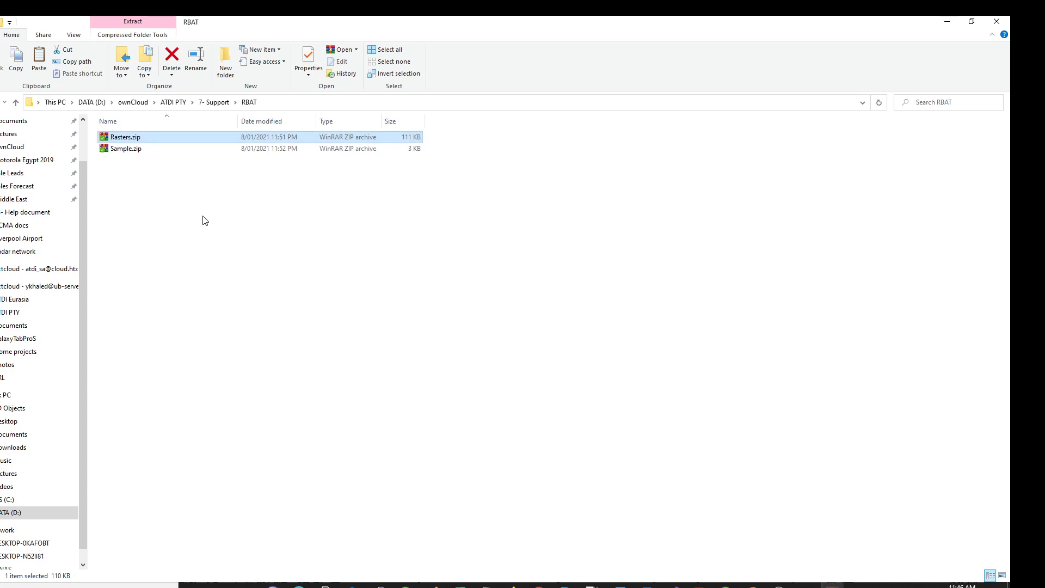
double_click(121, 137)
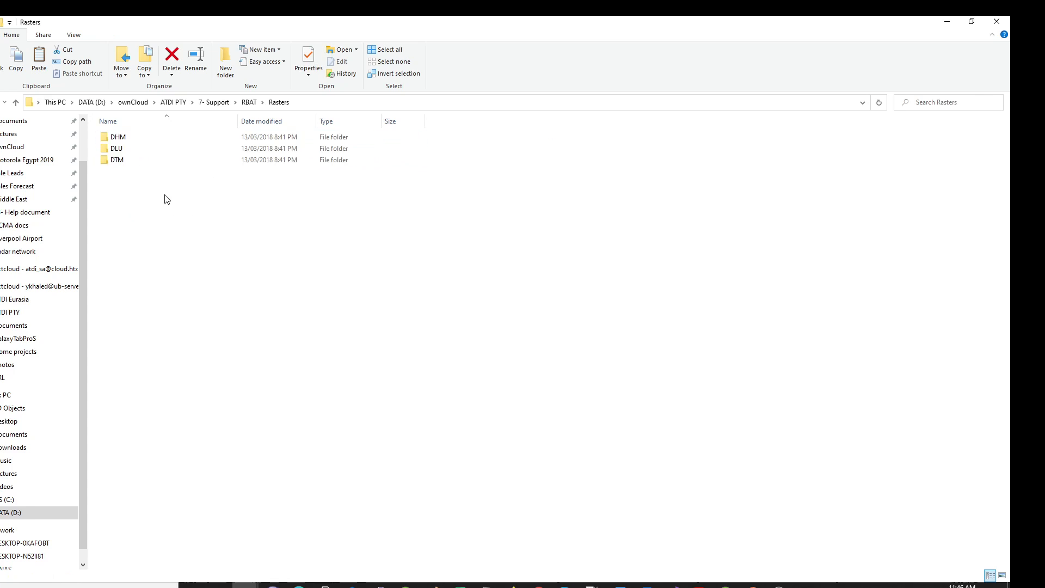
- Examine the DHM, DLU and DTM folders inside the extracted Rasters folder
left_click(126, 138)
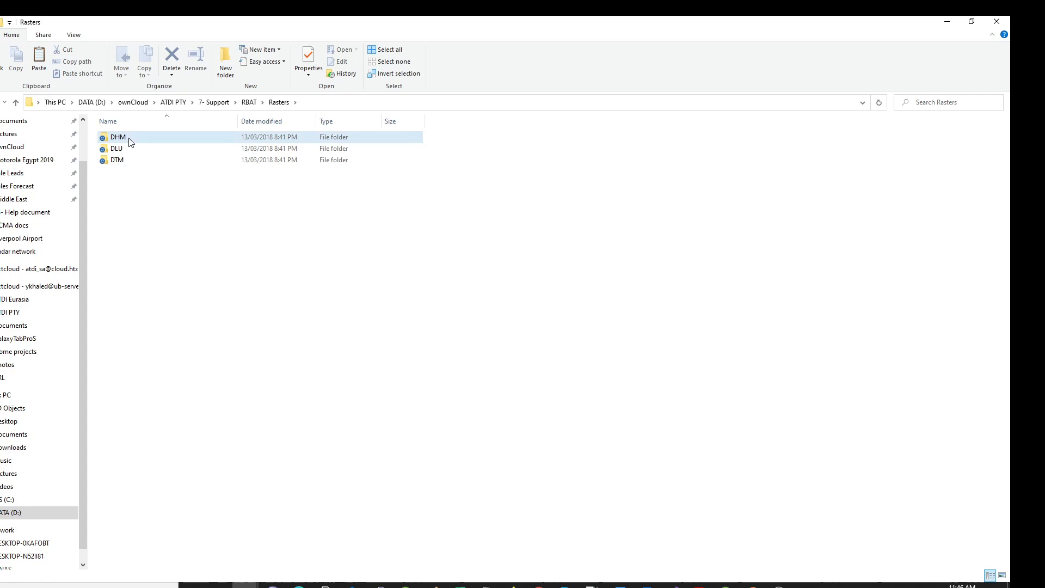
left_click(122, 161)
left_click(118, 161)
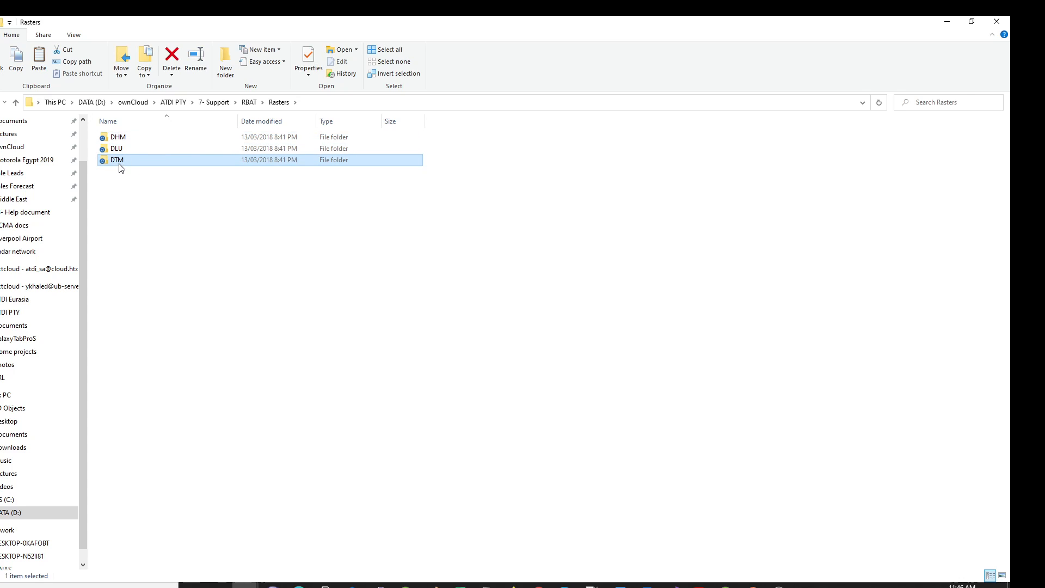
left_click(119, 172)
left_click(125, 140)
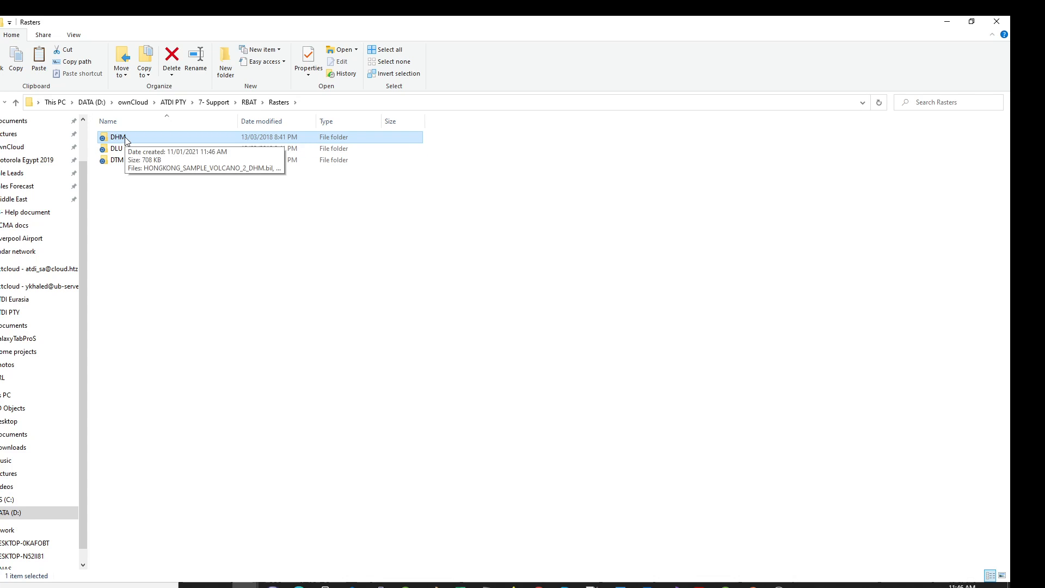
left_click(121, 151)
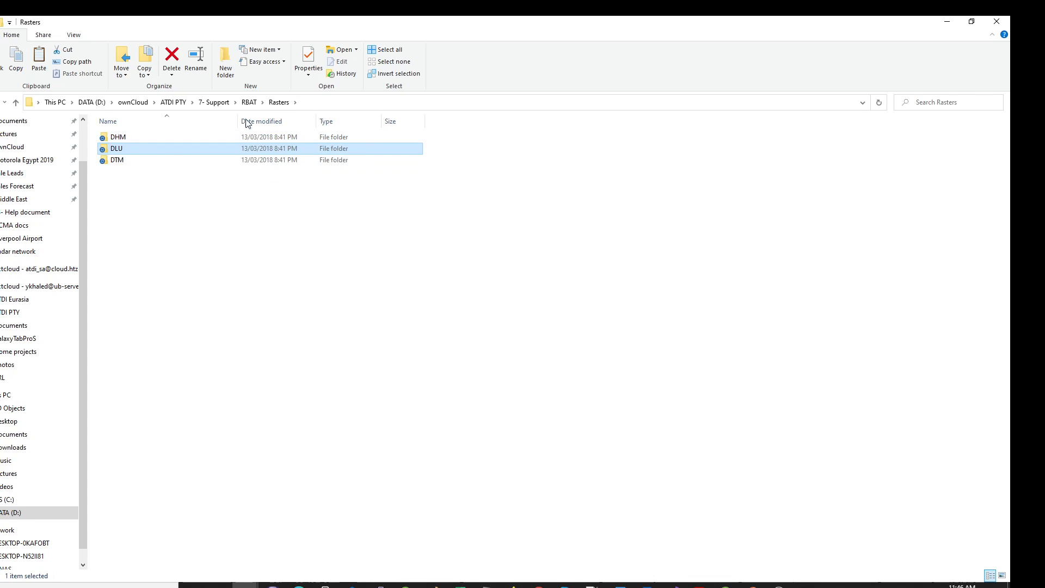
left_click(345, 104)
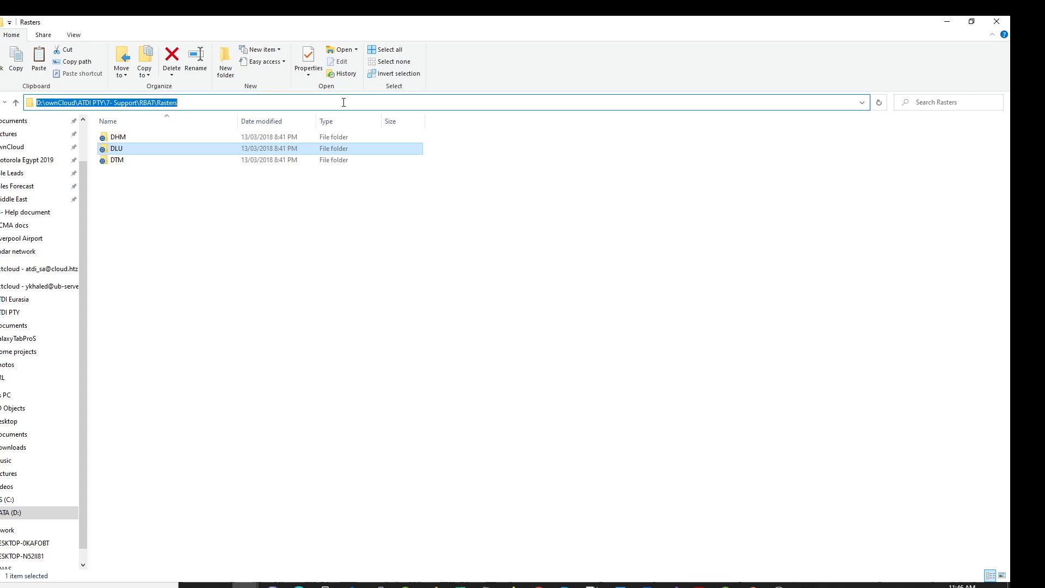
left_click(124, 140)
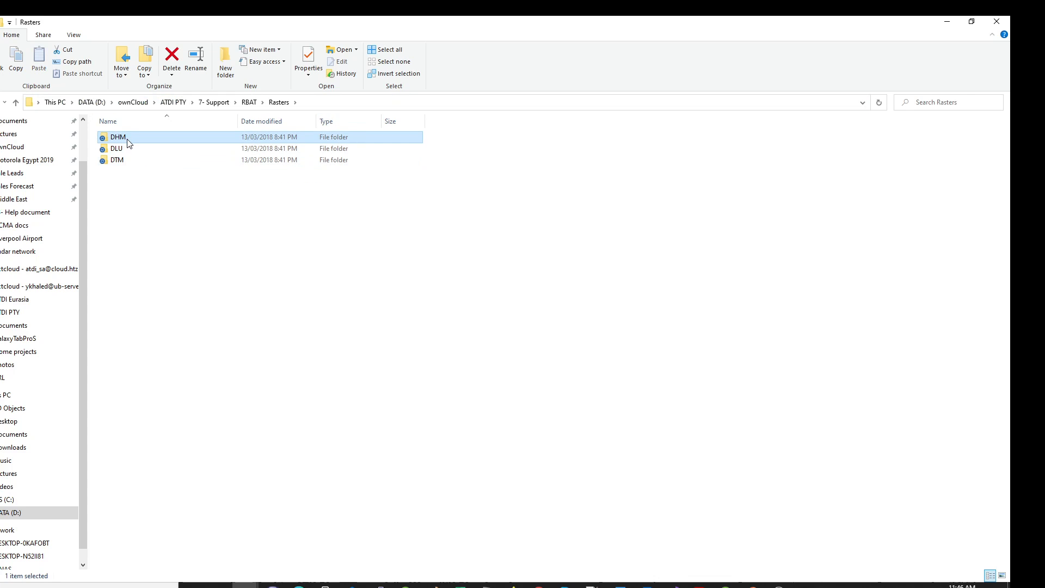
- Open the DTM folder and widen the Name column to fit the full file names
double_click(121, 161)
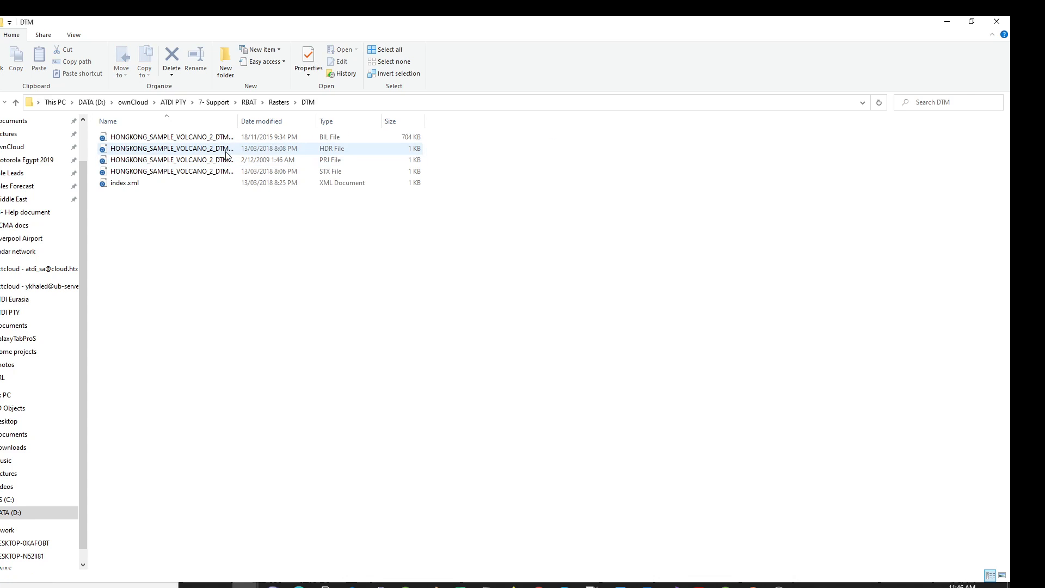
left_click_drag(237, 122, 328, 121)
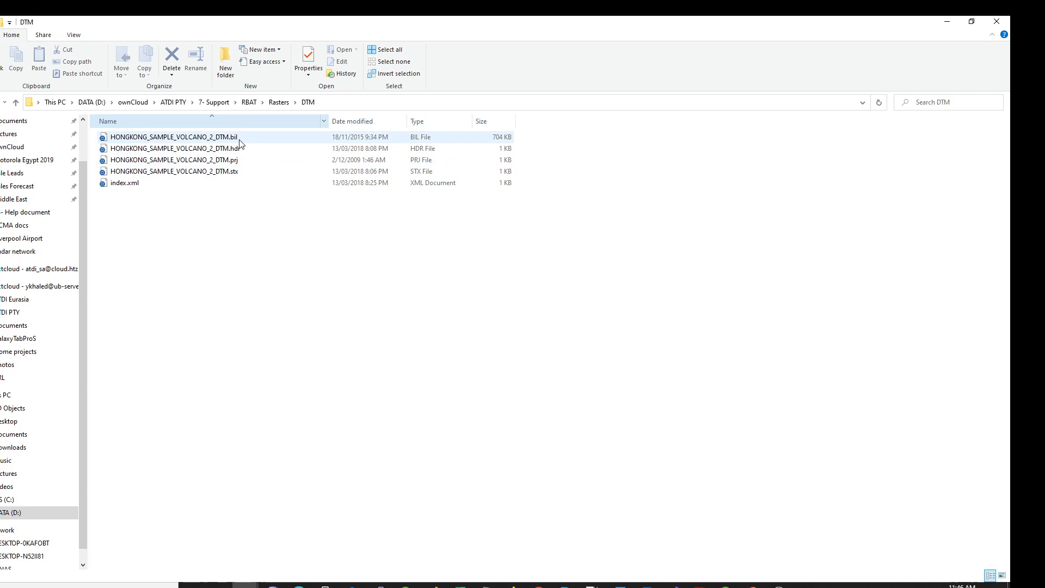
left_click(356, 103)
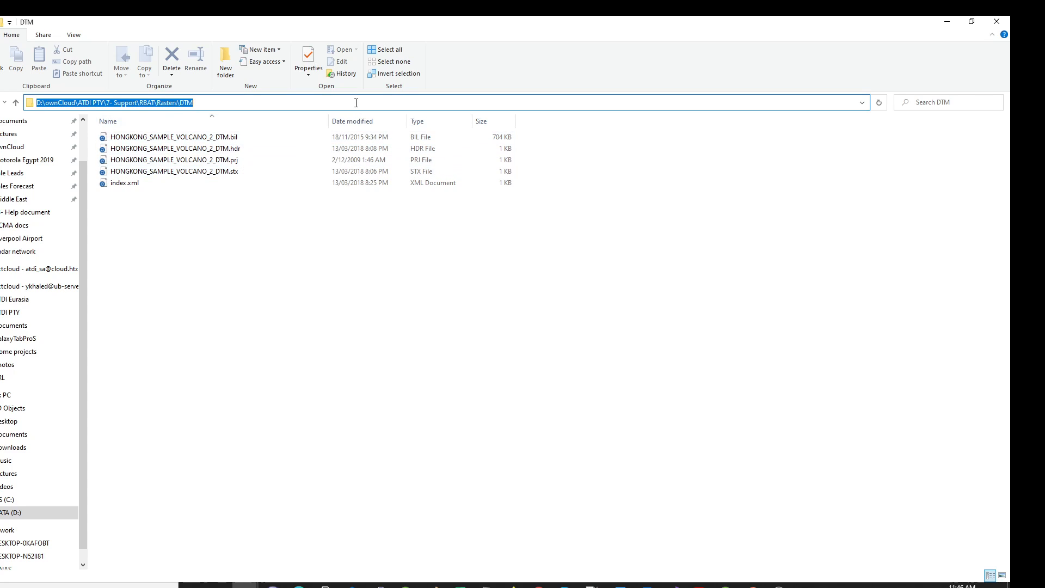
- Switch to HTZ warfare and open the map data converter, placing its window over the map
mouse_move(806, 585)
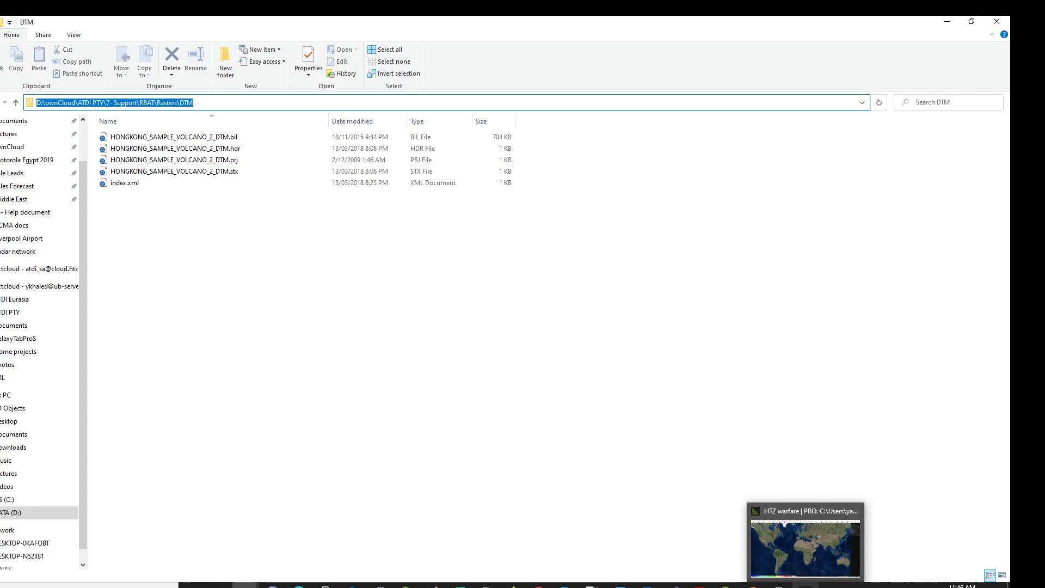
left_click(815, 566)
left_click(1, 34)
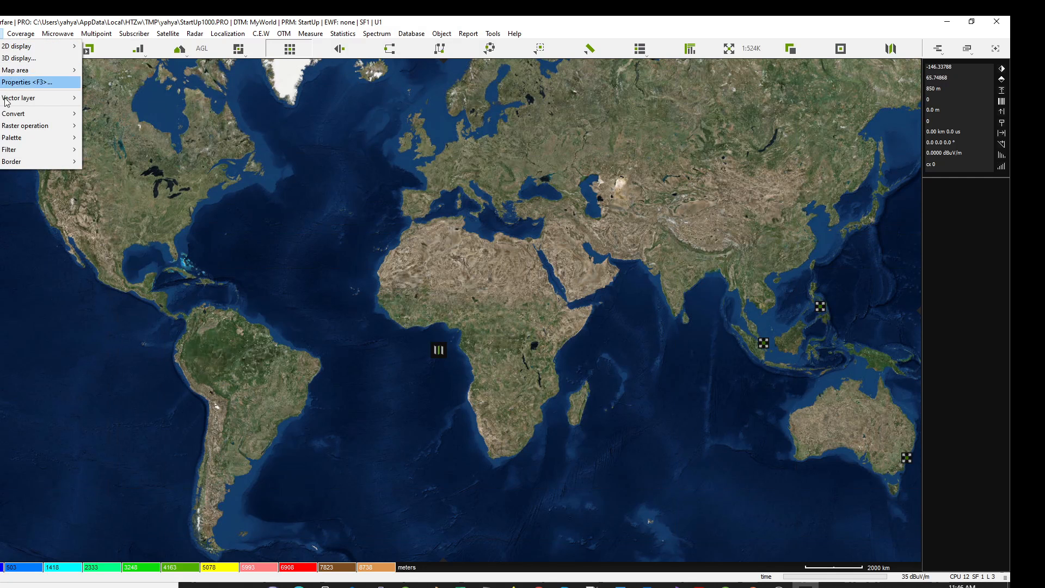
mouse_move(33, 116)
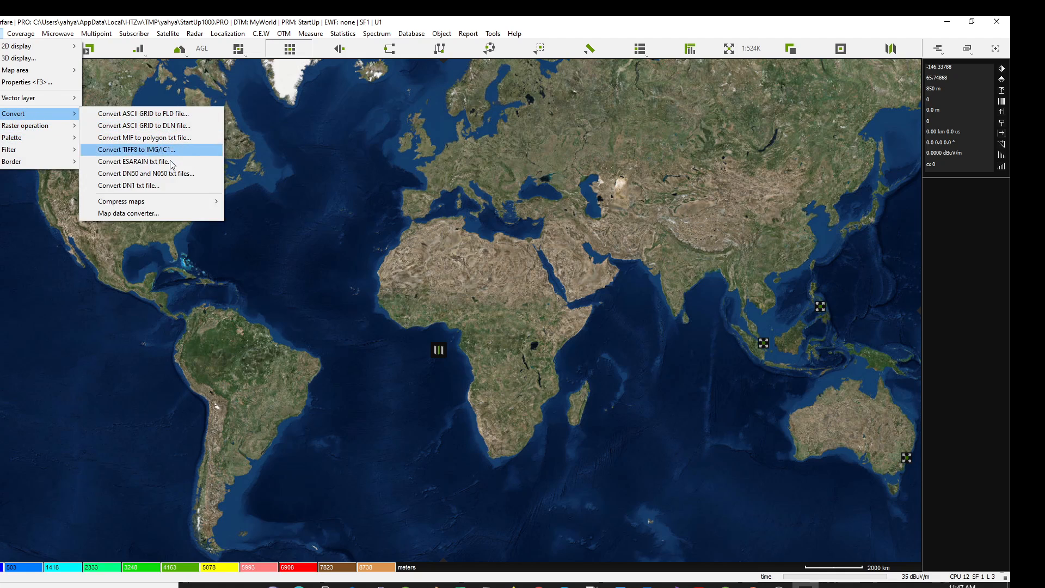
left_click(149, 214)
left_click_drag(135, 84, 328, 97)
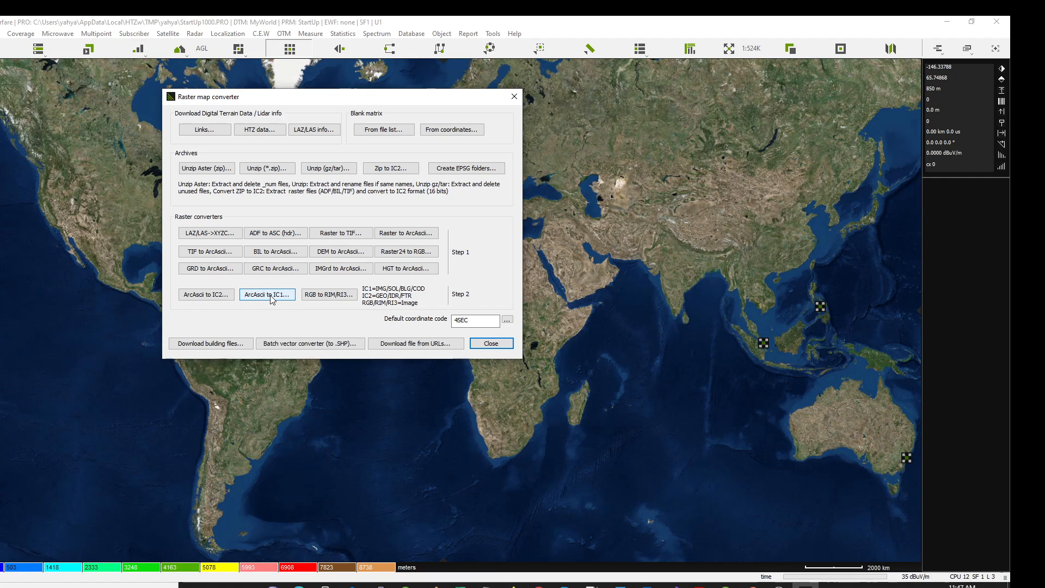
- Start a BIL to ArcAscii conversion with D:\ownCloud\ATDI PTY\7- Support\RBAT\Rasters\DTM, copied from File Explorer, as the source folder
left_click(271, 255)
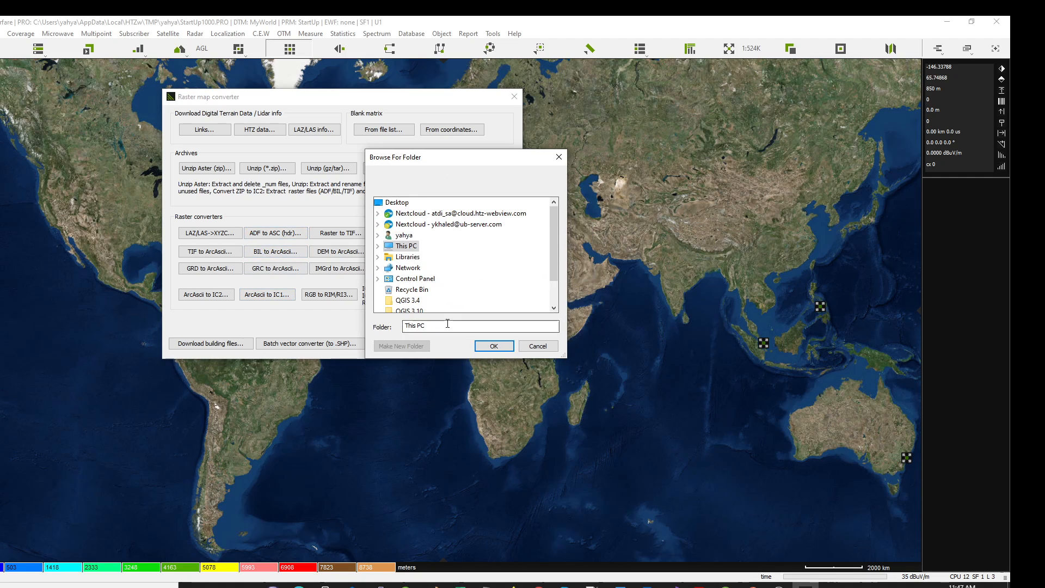
key("alt+Tab")
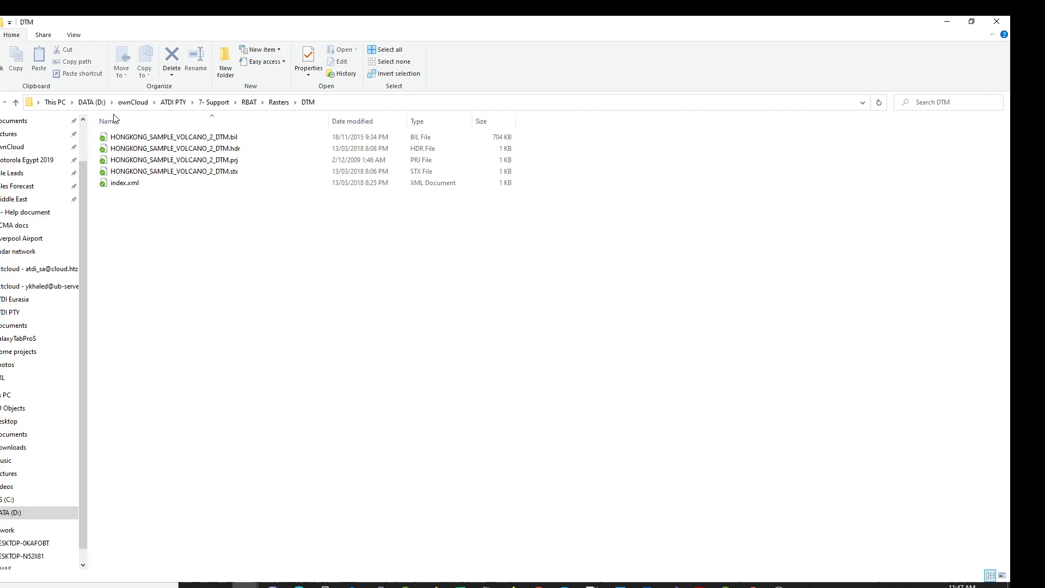
left_click(352, 101)
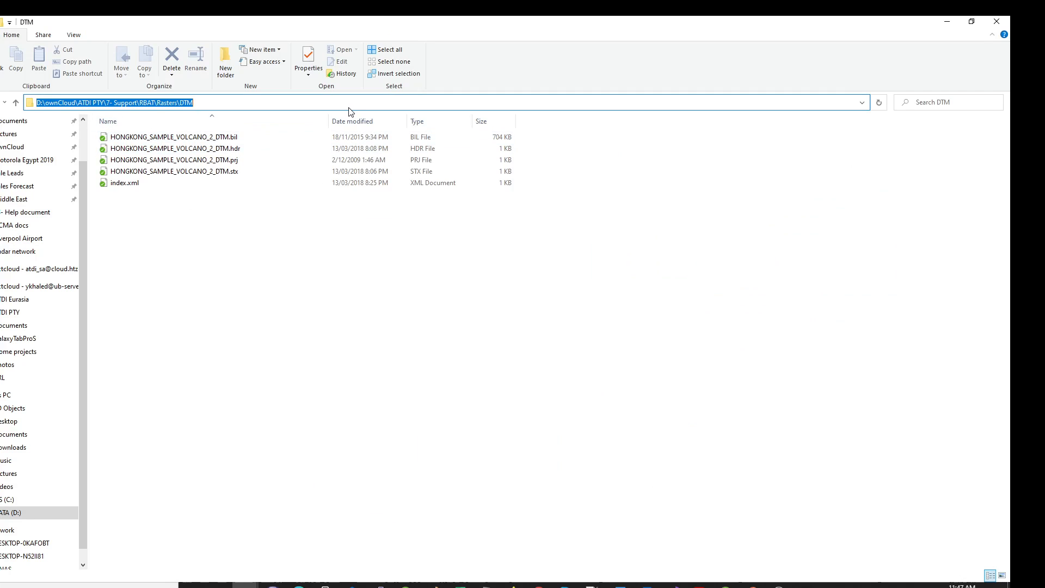
key("ctrl+c")
key("alt+Tab")
left_click_drag(437, 326, 327, 325)
key("ctrl+v")
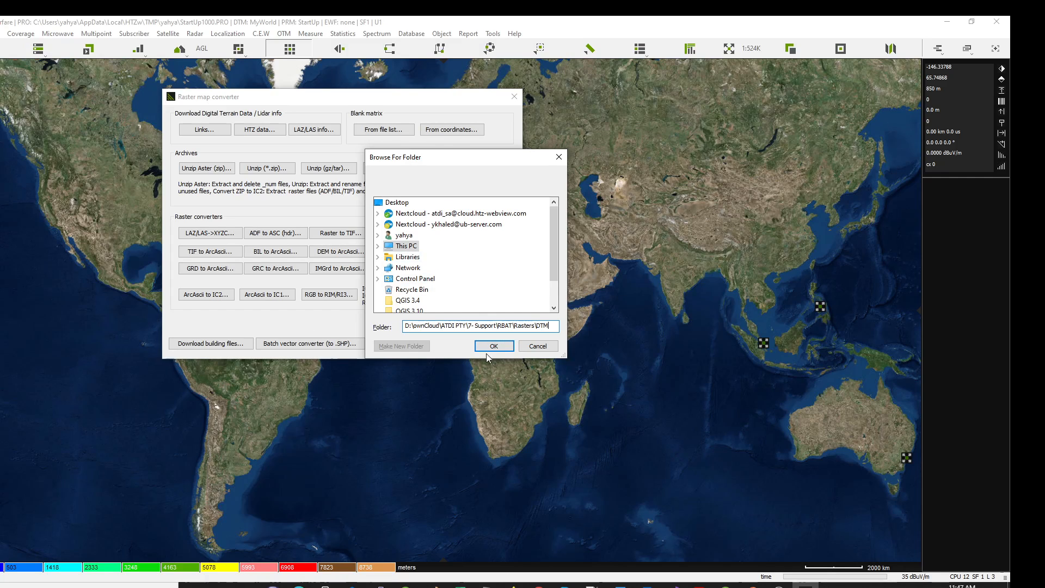
left_click(489, 348)
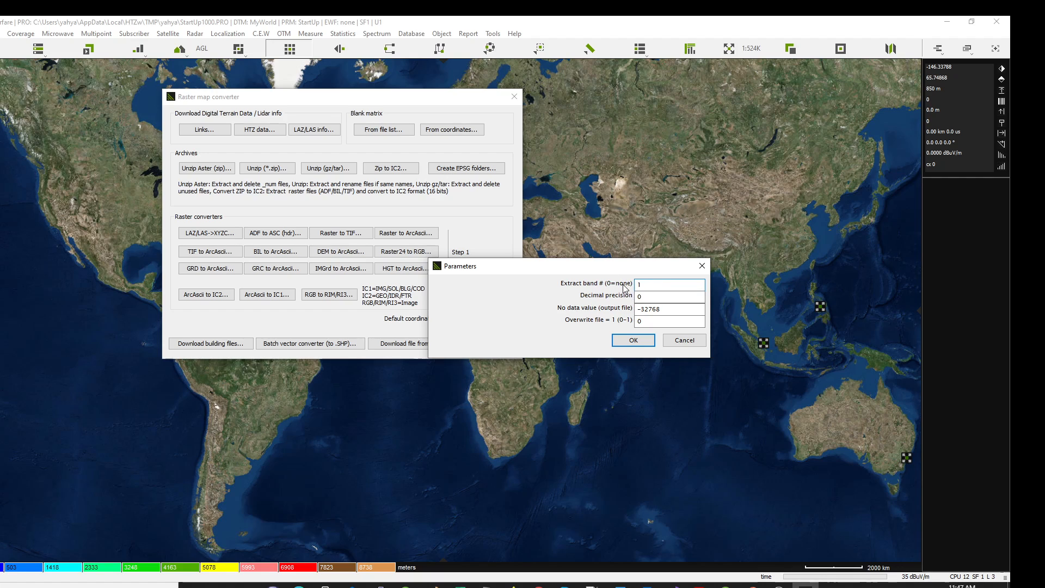
- Run the BIL conversion with a no data value of -9999 and overwrite set to 1, and dismiss the finished console
left_click_drag(657, 286, 591, 283)
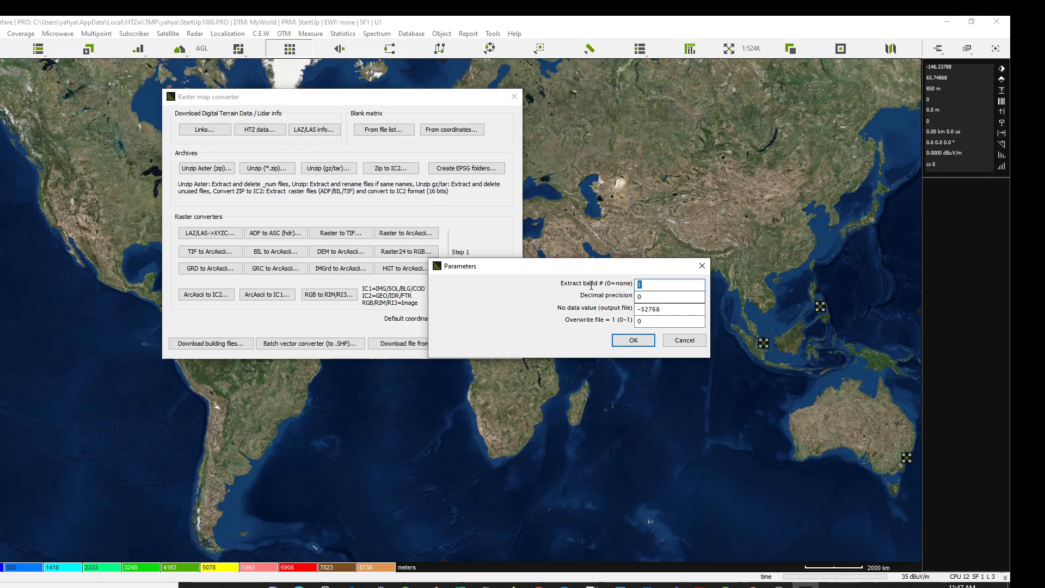
left_click(657, 309)
left_click_drag(656, 310, 599, 311)
type("-9999")
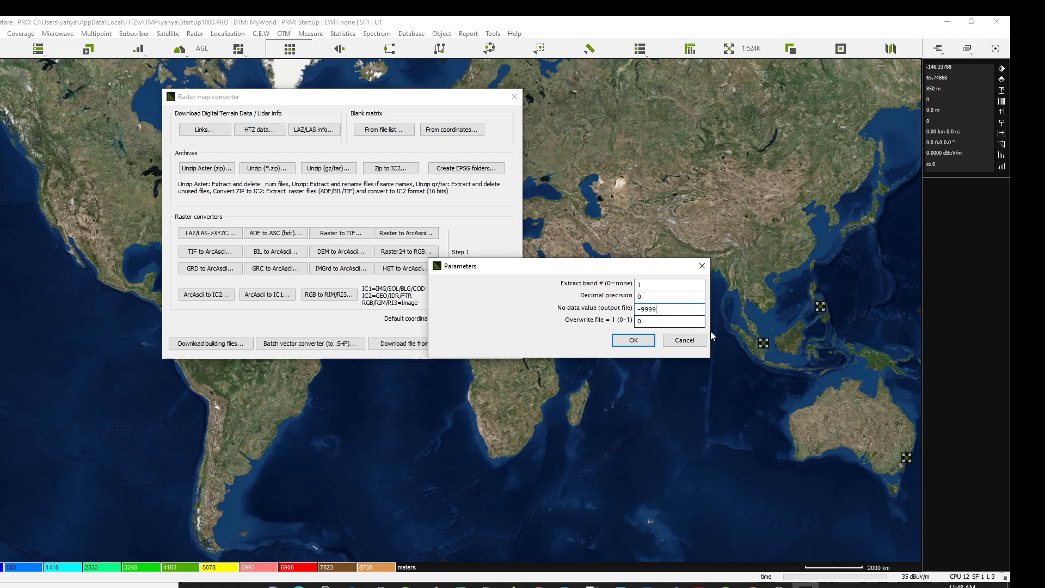
key("Tab")
type("1")
left_click(633, 341)
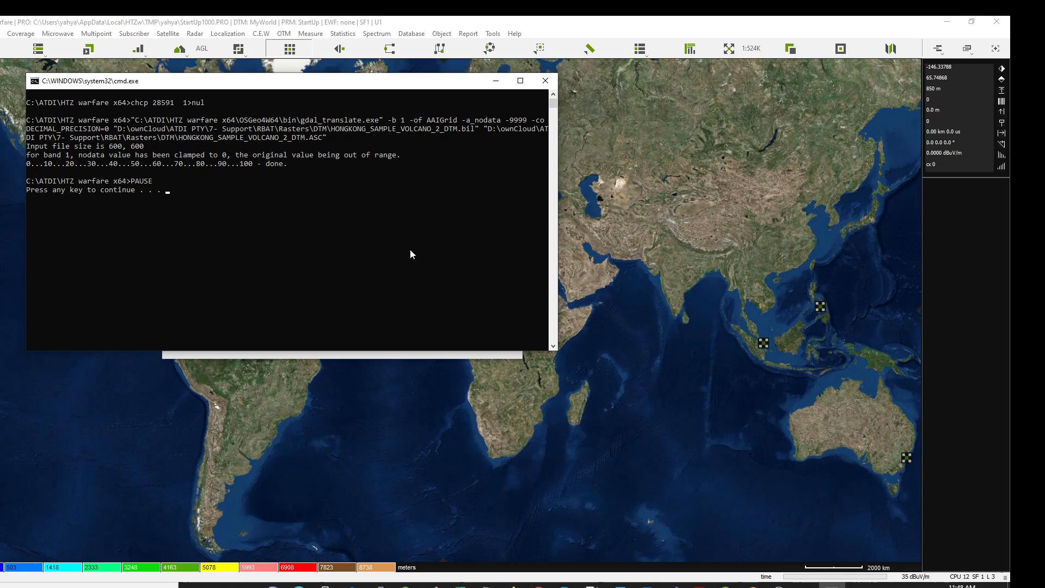
left_click(299, 164)
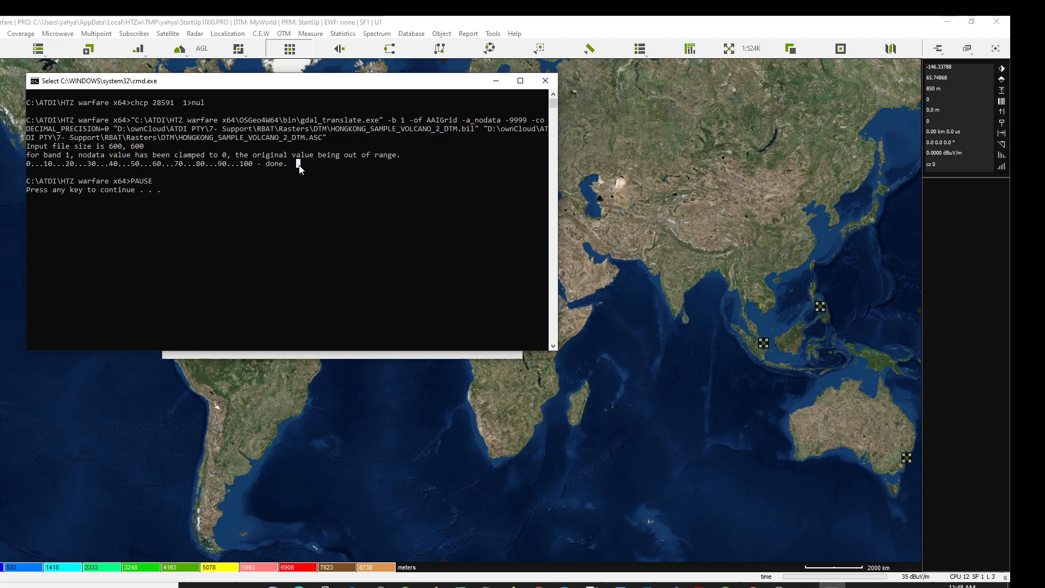
key("Return")
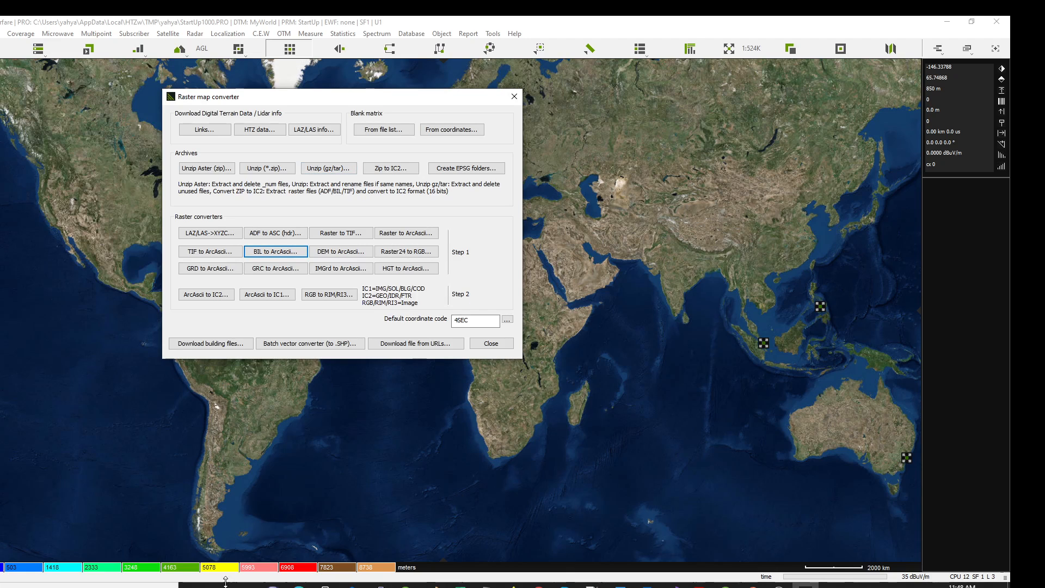
- Check for the converted ASC file in the DTM folder in File Explorer, and copy the folder's path
mouse_move(245, 584)
left_click(293, 535)
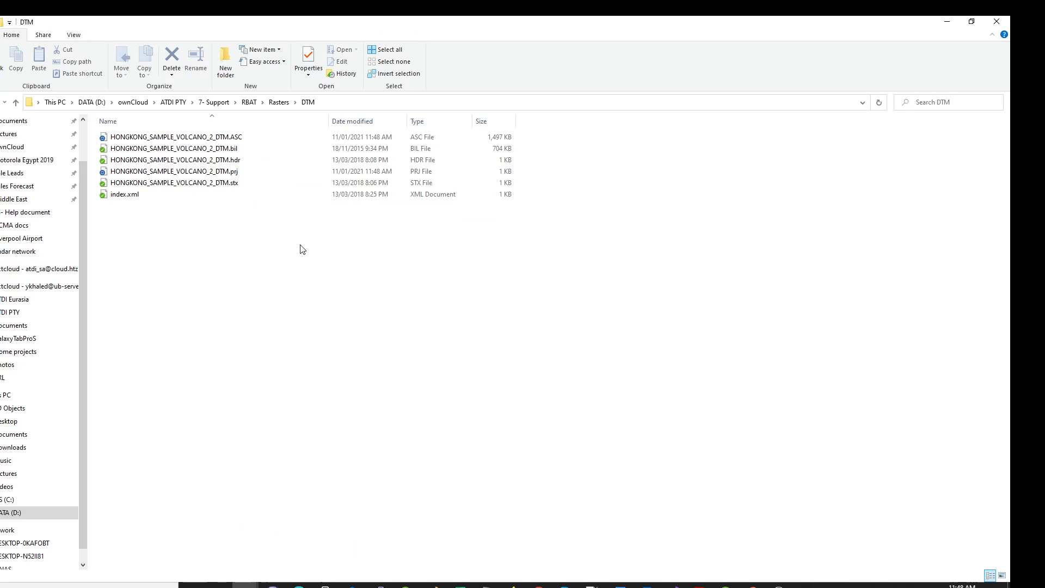
left_click(243, 137)
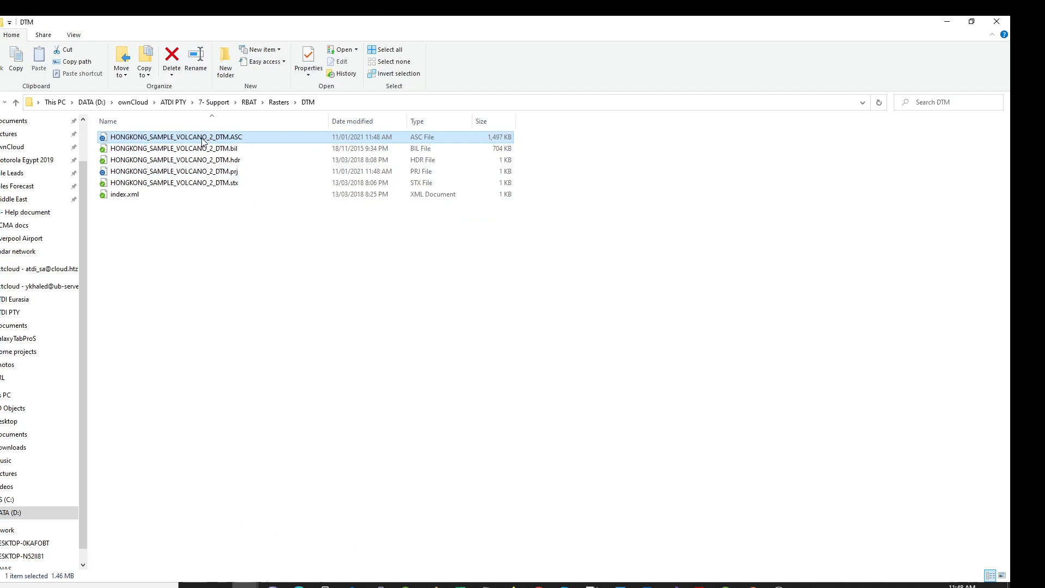
left_click(360, 104)
key("ctrl+c")
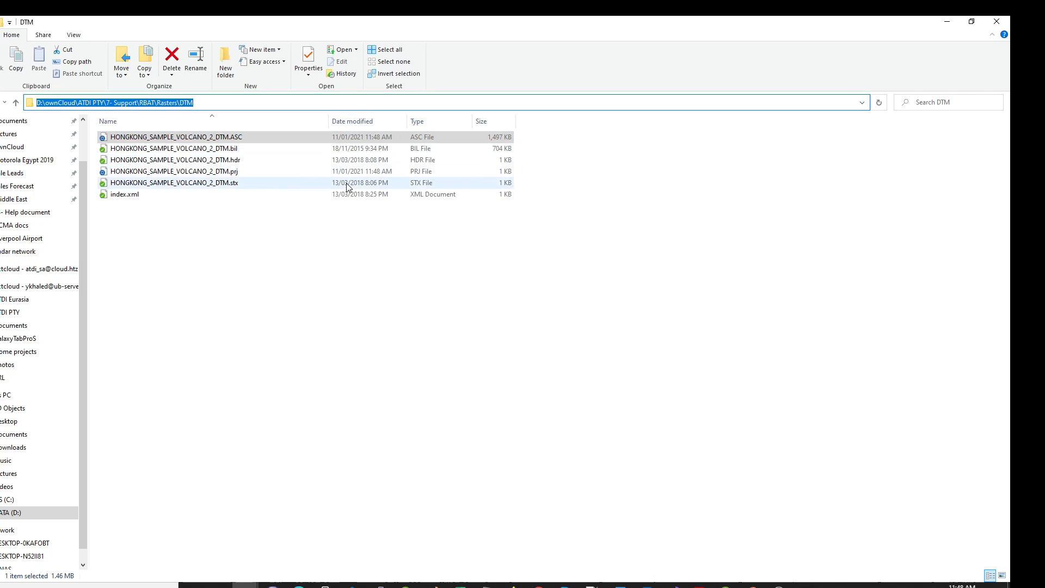
key("alt+Tab")
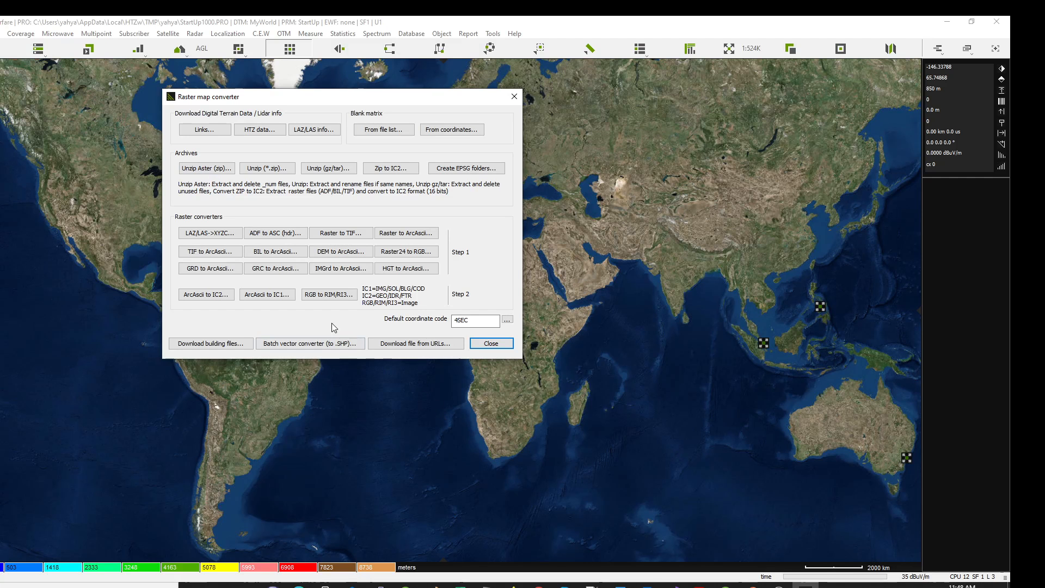
- Start an ArcAscii to IC2 conversion with D:\ownCloud\ATDI PTY\7- Support\RBAT\Rasters\DTM as the source folder
left_click(212, 297)
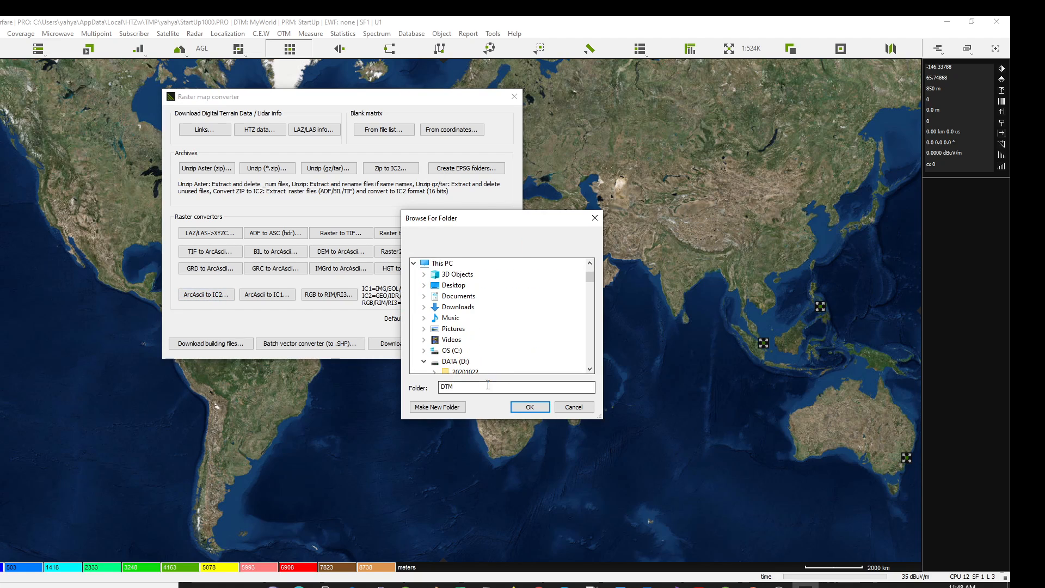
left_click(481, 386)
key("ctrl+a")
key("ctrl+v")
key("alt+Tab")
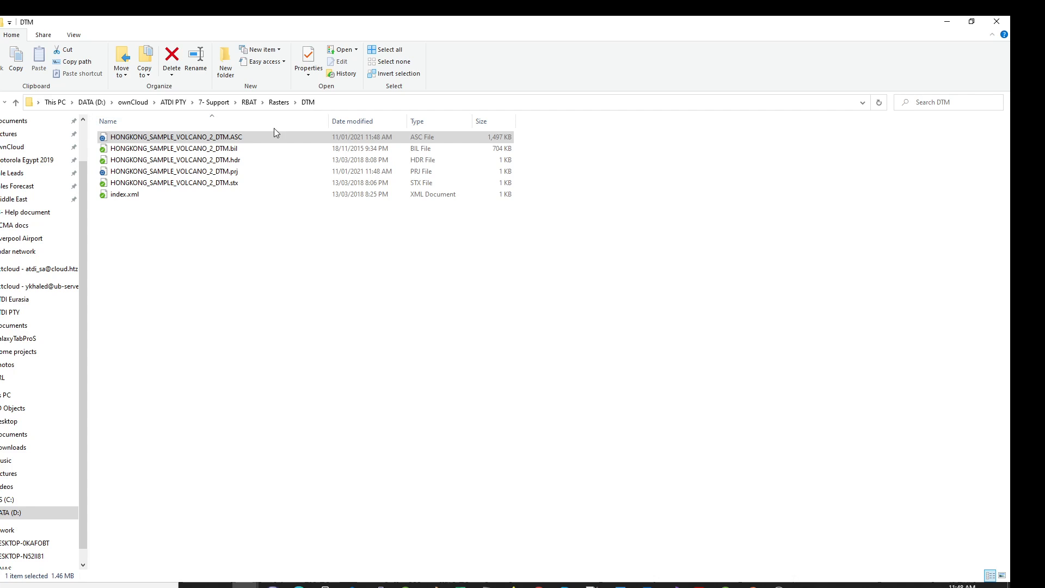
key("alt+Tab")
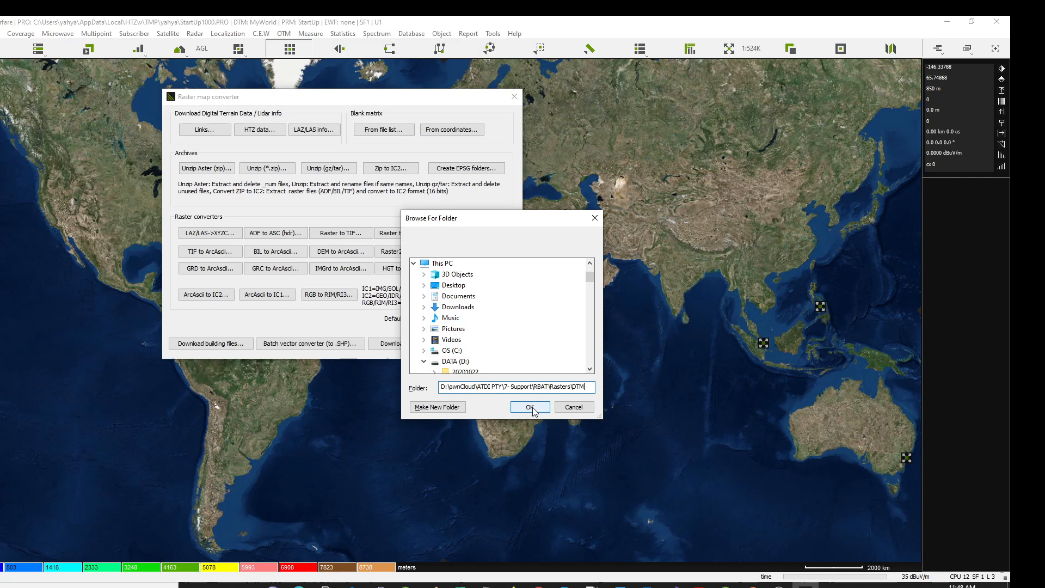
left_click(530, 407)
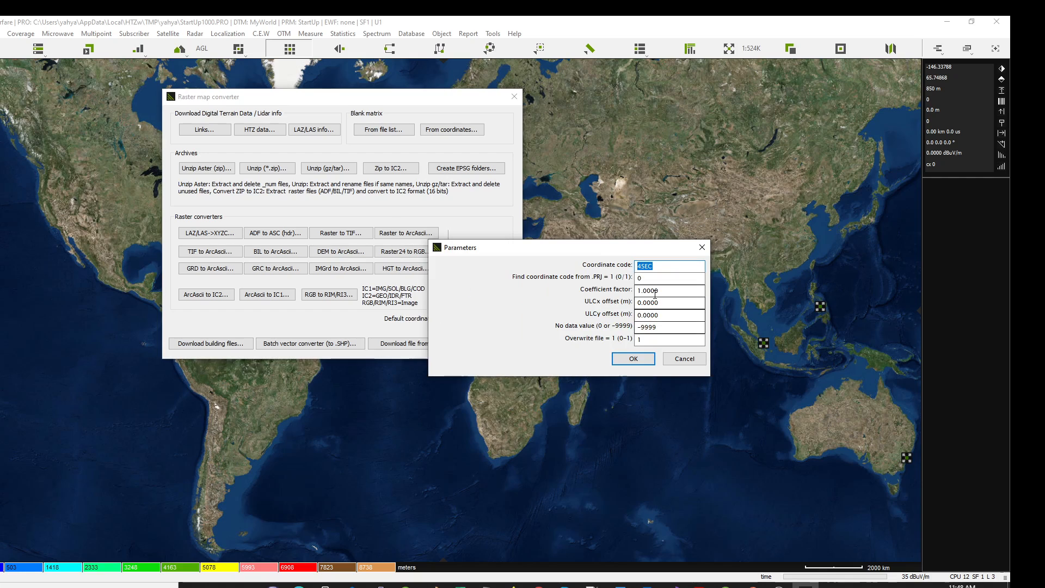
- Enter 4UTN5 as the start of the coordinate code in the ArcAscii to IC2 parameters
type("4U")
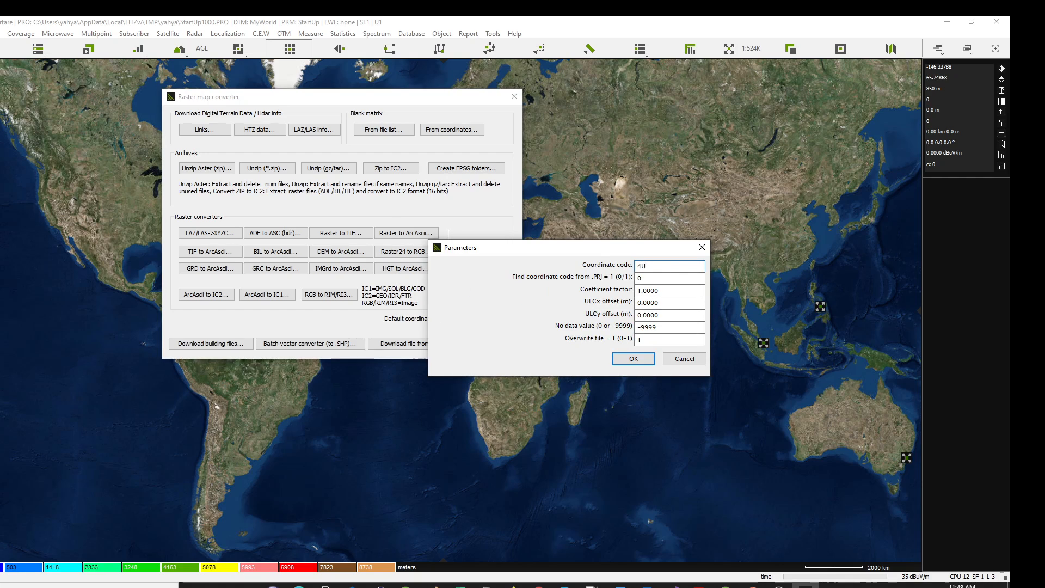
type("TN5")
left_click_drag(674, 264, 621, 268)
left_click(654, 279)
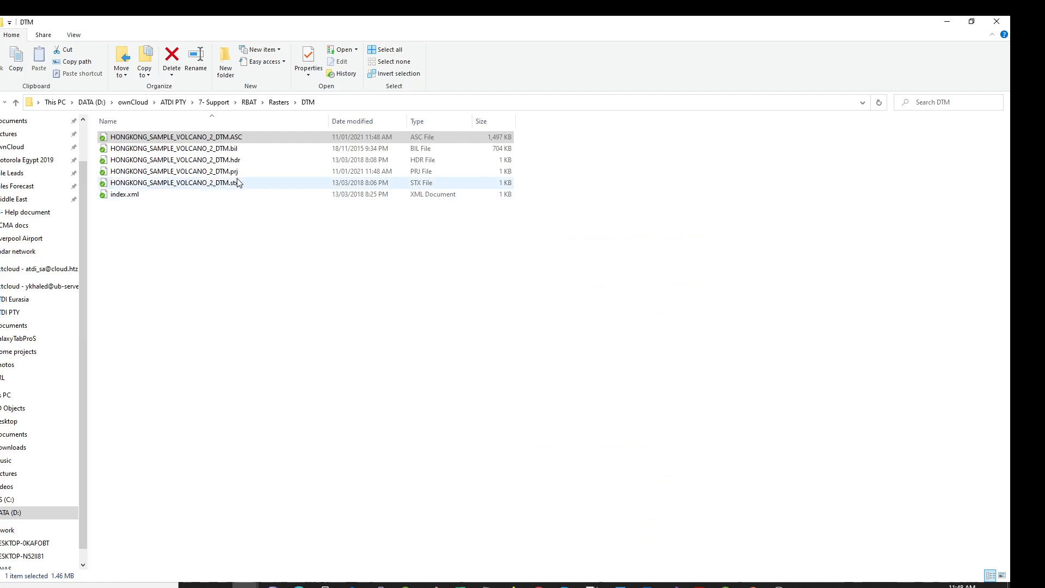
- Open HONGKONG_SAMPLE_VOLCANO_2_DTM.prj from the DTM folder in Notepad++ and examine its datum, projection and UTM zone
right_click(231, 173)
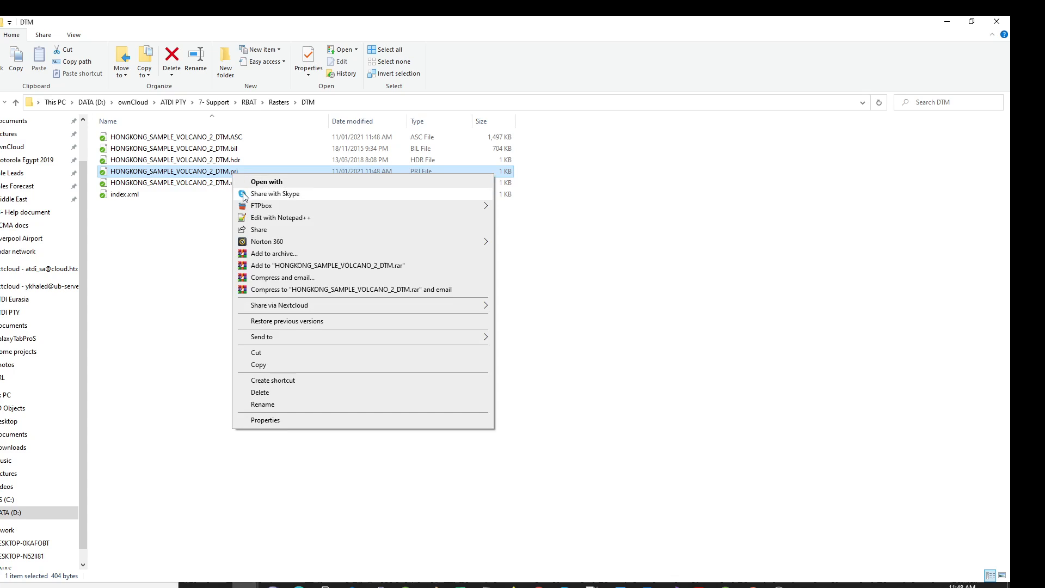
left_click(274, 220)
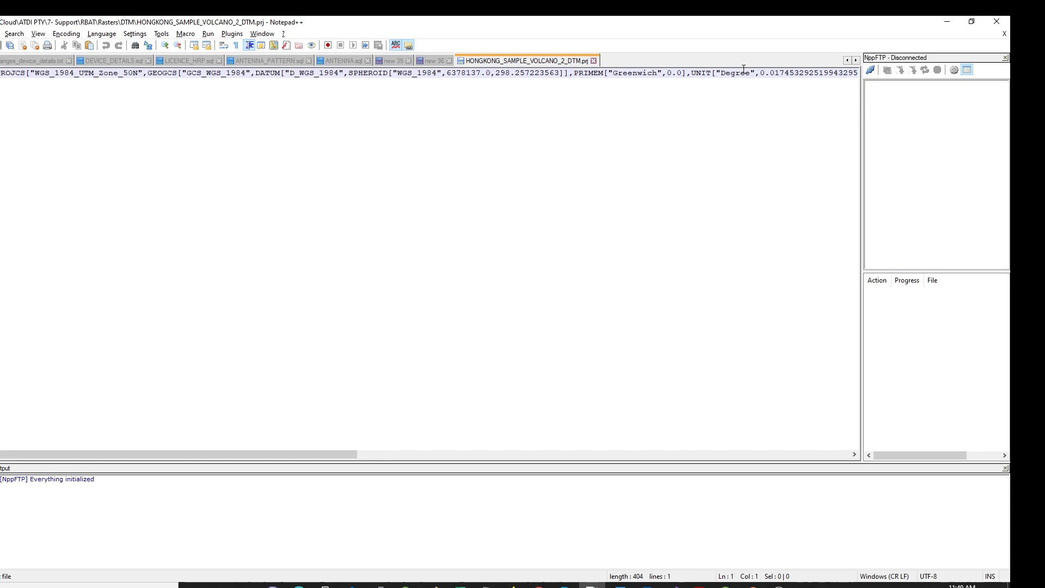
left_click(693, 74)
left_click_drag(75, 73, 126, 76)
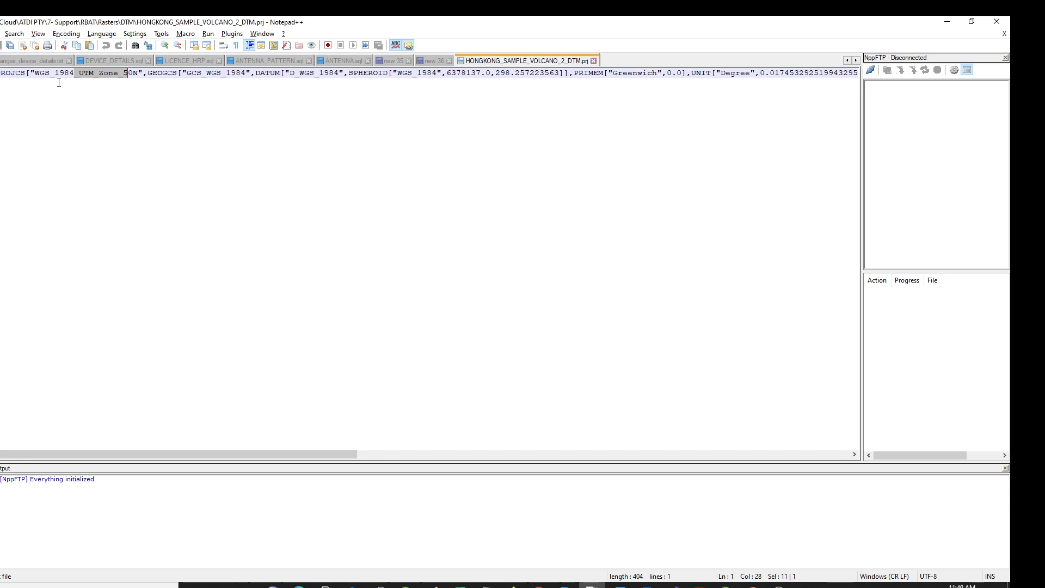
left_click_drag(71, 74, 55, 74)
left_click(43, 115)
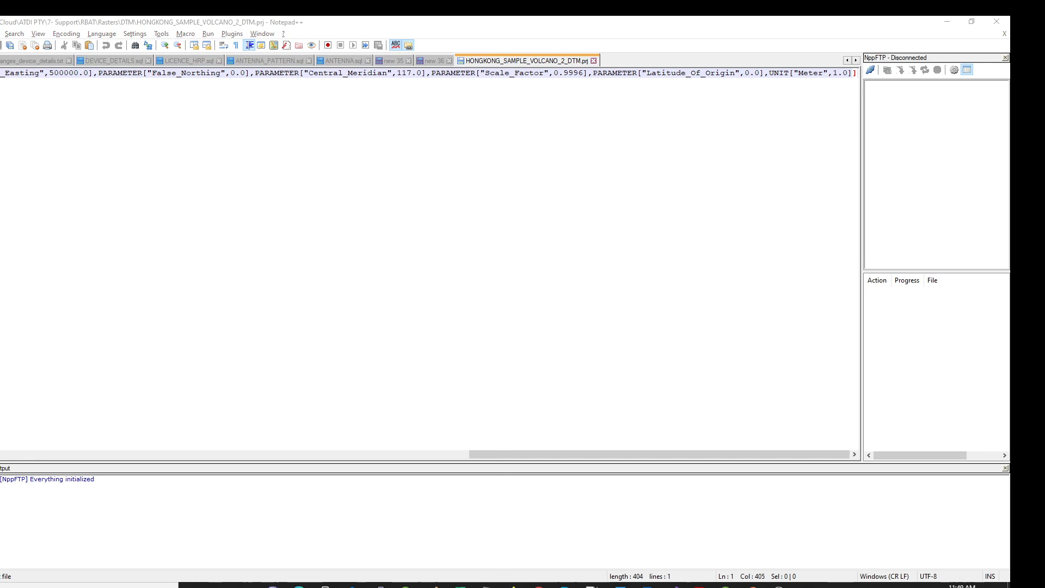
- Open a blank Notepad document and write the coordinate code 4UTN50 on its first line
key("super")
type("notepad")
key("Return")
type("4")
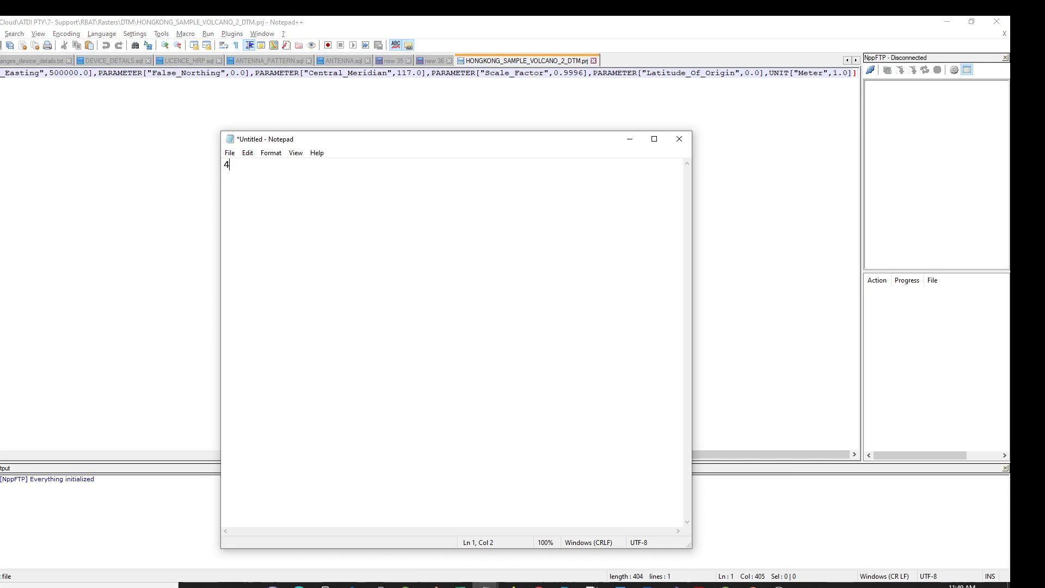
type("UTN50")
- Explain the code's parts below it in the note: 4: WGS-84, UT: UTM, N: North and 50: Zone 50
type("  4: WQG")
key("BackSpace")
key("BackSpace")
key("BackSpace")
type("GS-84")
key("BackSpace")
type("UT: UTM")
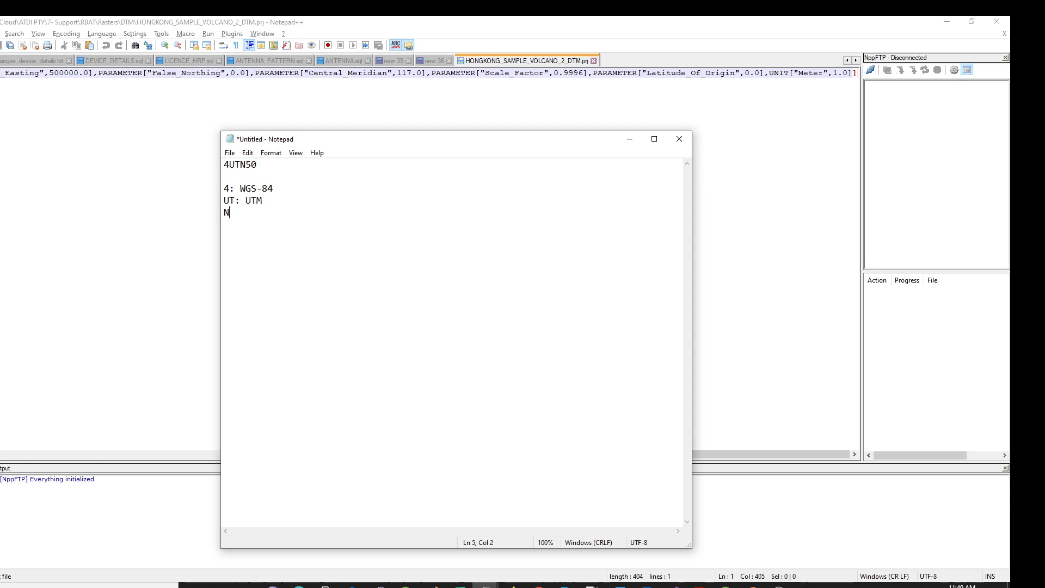
type("h")
key("Return")
type("50: Zone 50")
- Switch back to HTZ warfare and set the coordinate code to 4UTN50 and finding the code from the .PRJ to 1
key("alt+Tab")
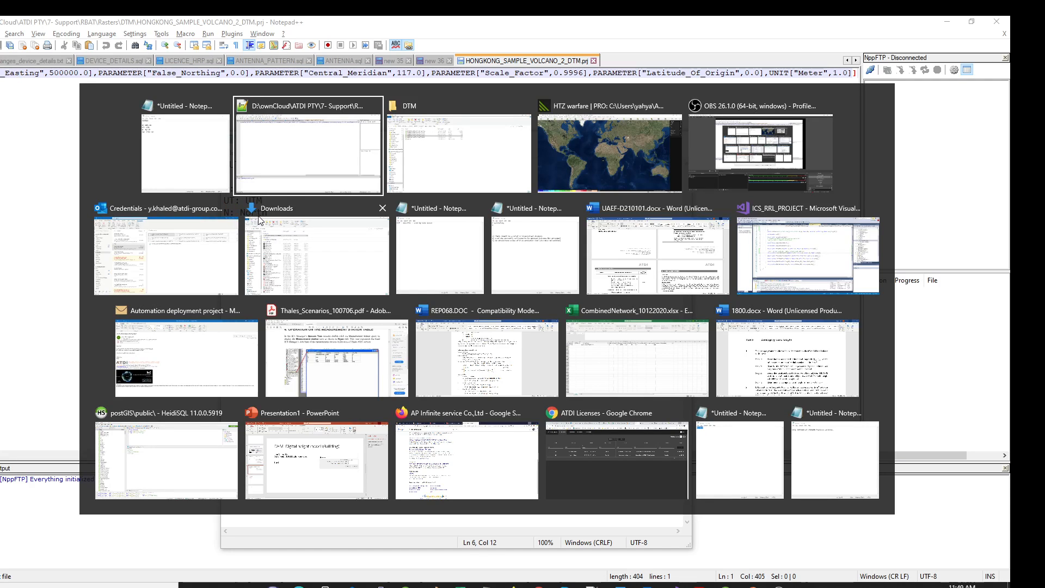
key("alt+Tab")
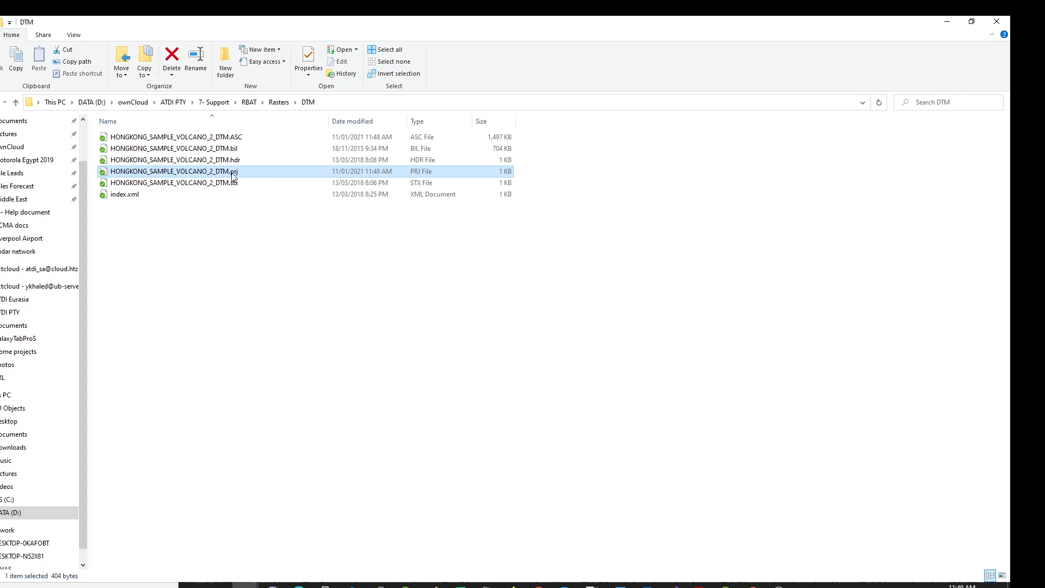
key("alt+Tab")
key("alt+Tab")
key("alt+Tab")
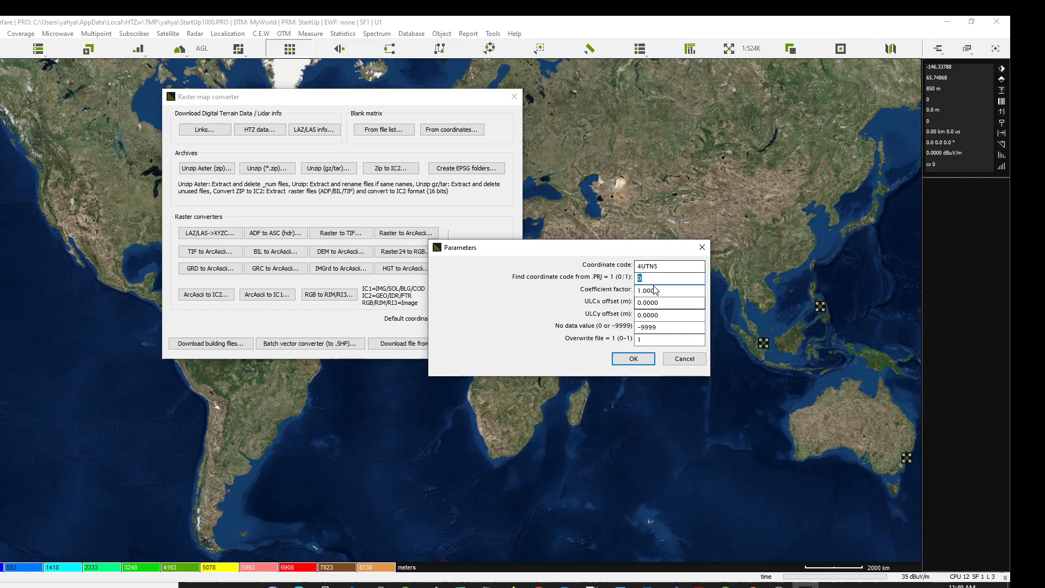
left_click(651, 277)
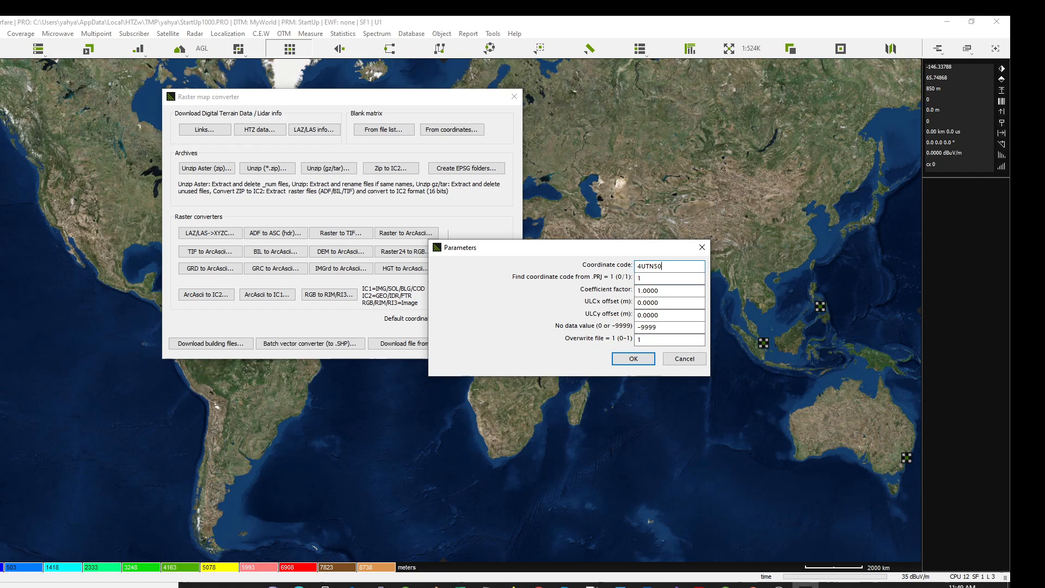
- Run the IC2 conversion with coefficient factor 1.0000, zero ULC offsets, no data value -9999 and overwrite 1, and dismiss the completion message
key("Tab")
key("Tab")
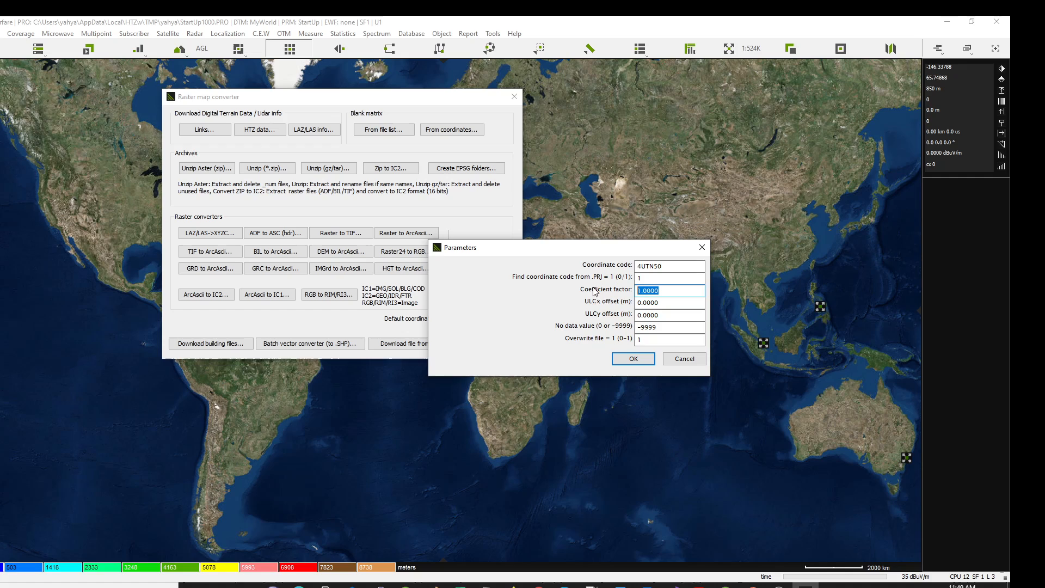
key("Tab")
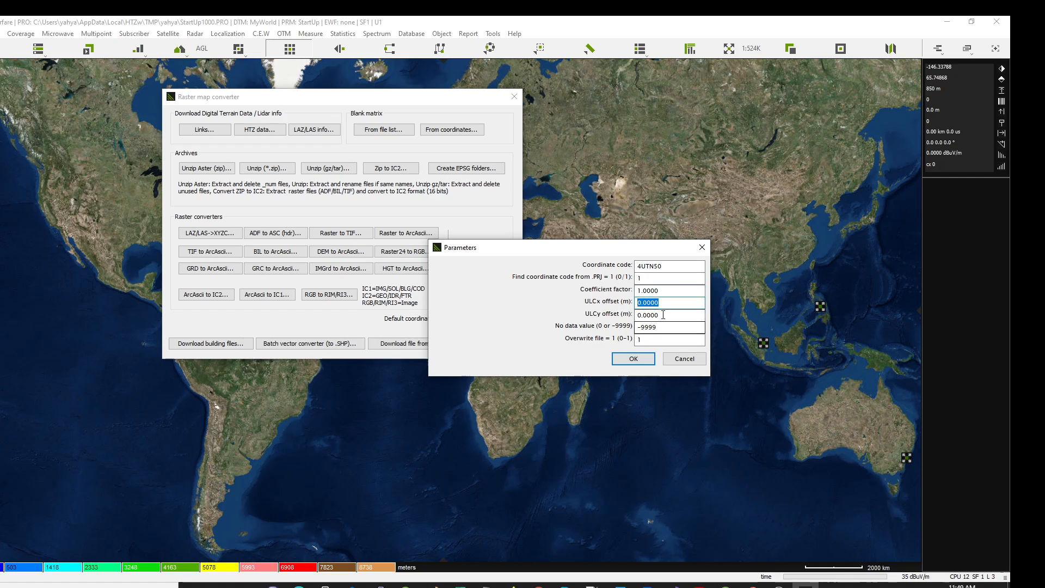
key("Tab")
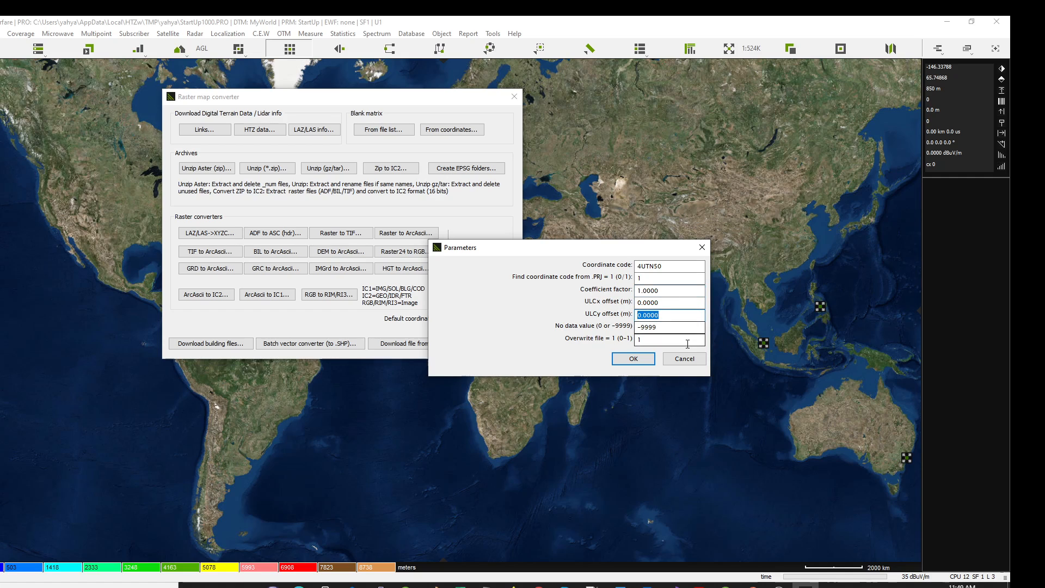
left_click(668, 328)
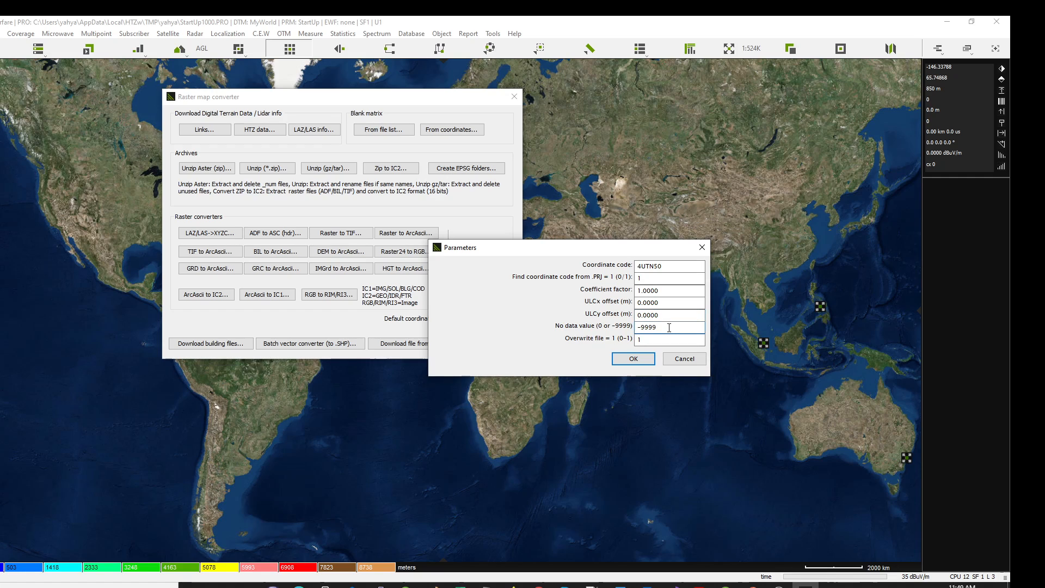
key("Tab")
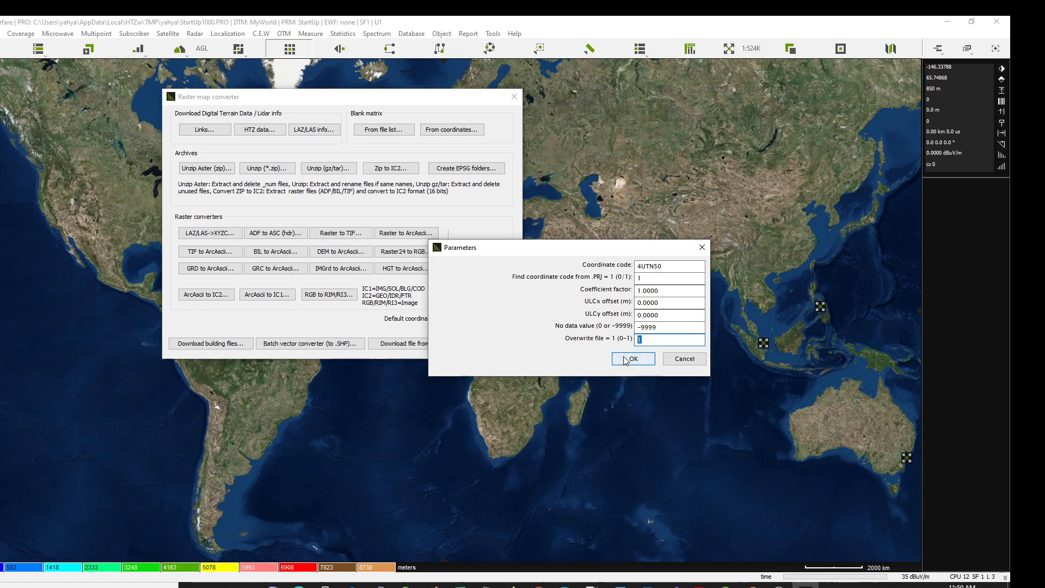
left_click(626, 361)
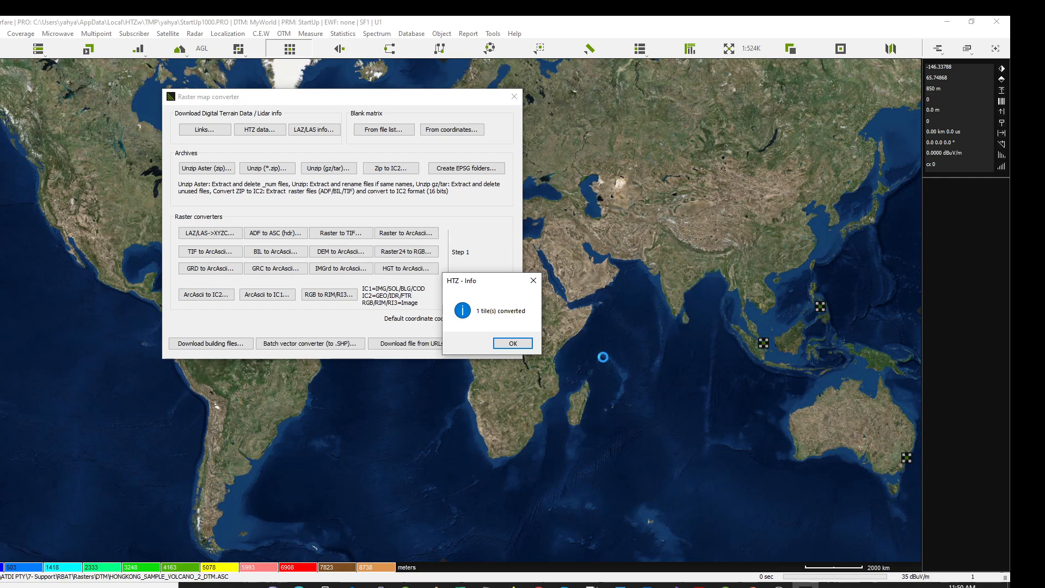
left_click(513, 344)
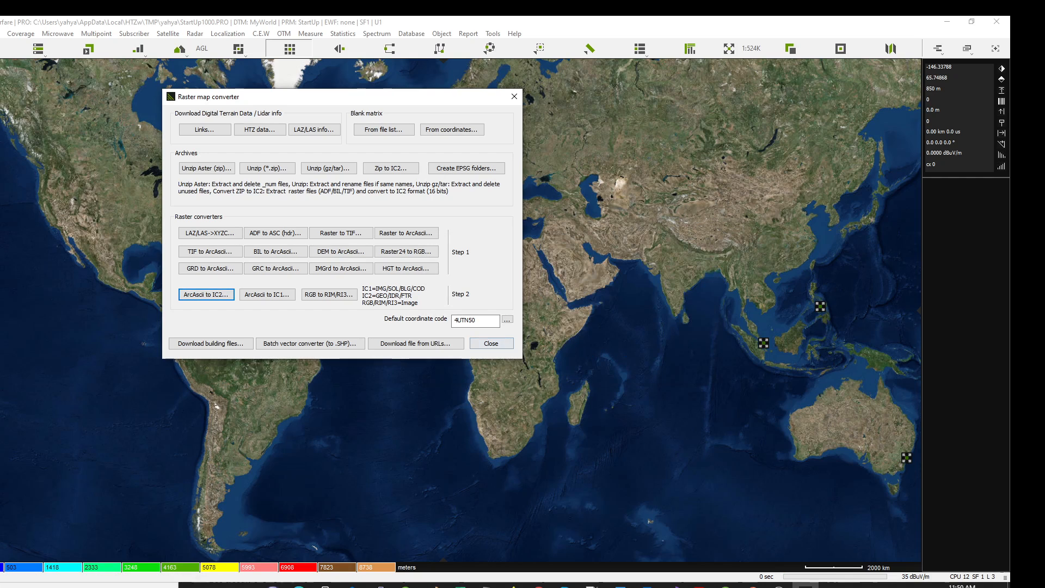
- Sort the DTM folder by date modified in File Explorer and rename the IC2 file as HONGKONG_SAMPLE_VOLCANO_2_DTM.GEO
key("alt+Tab")
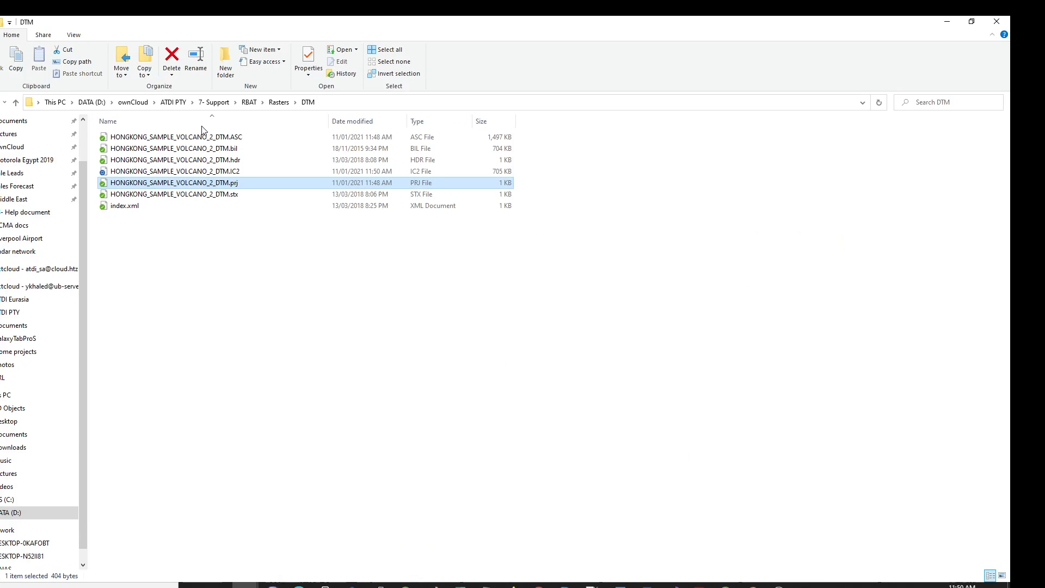
left_click(354, 121)
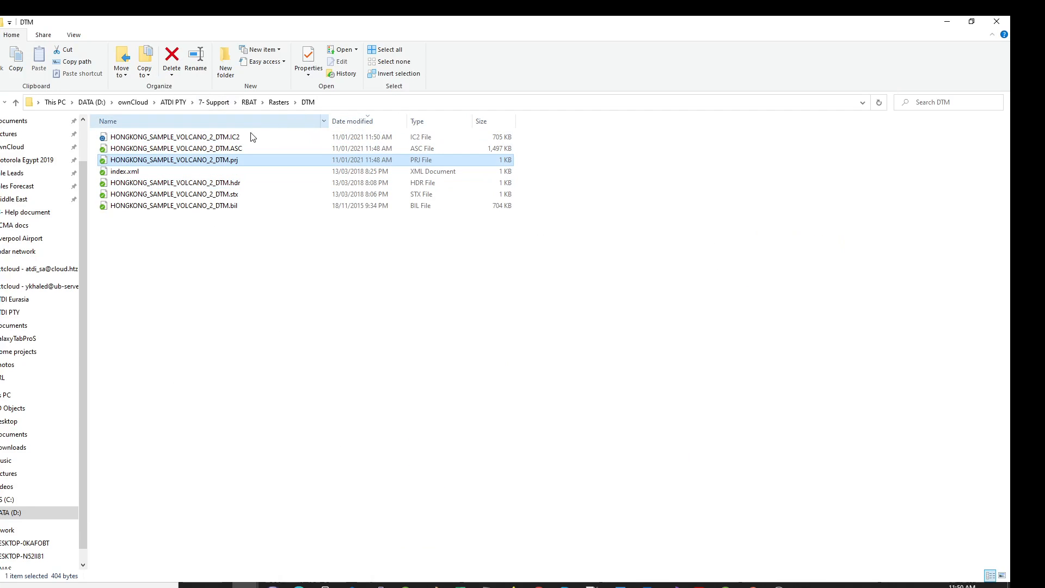
left_click(244, 137)
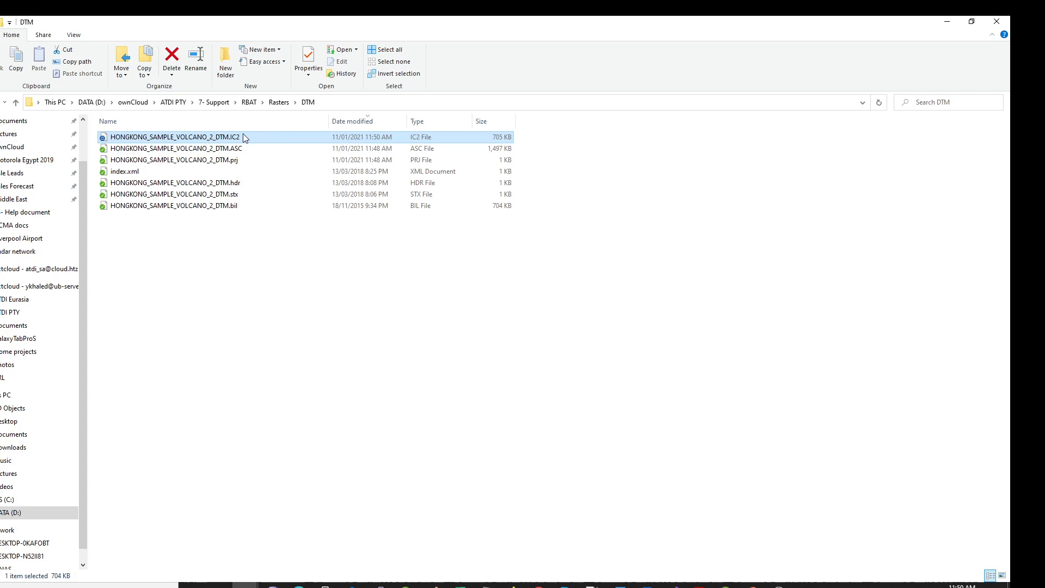
left_click(243, 136)
left_click(245, 138)
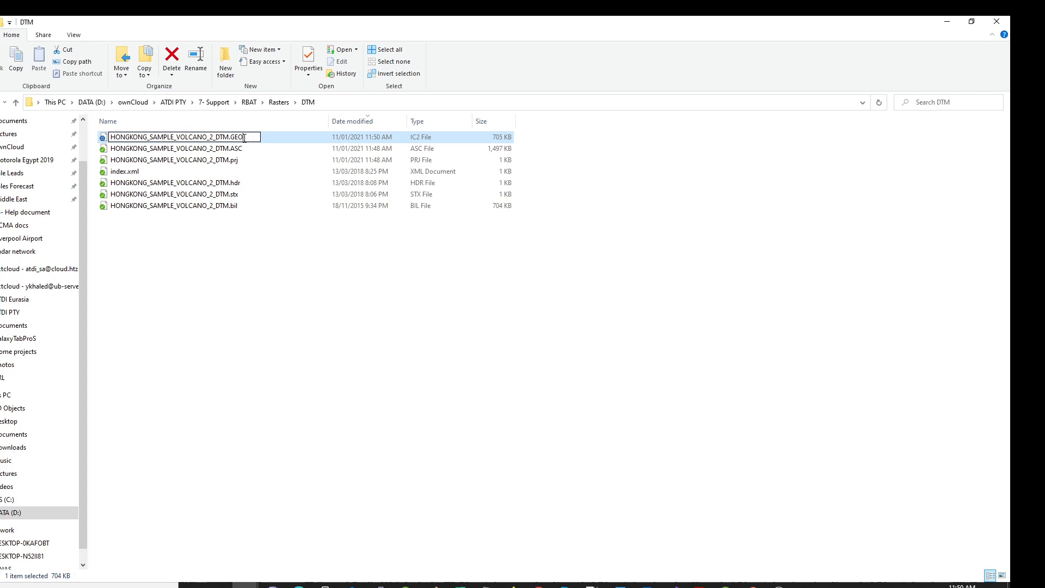
type("GEO")
key("Return")
key("Return")
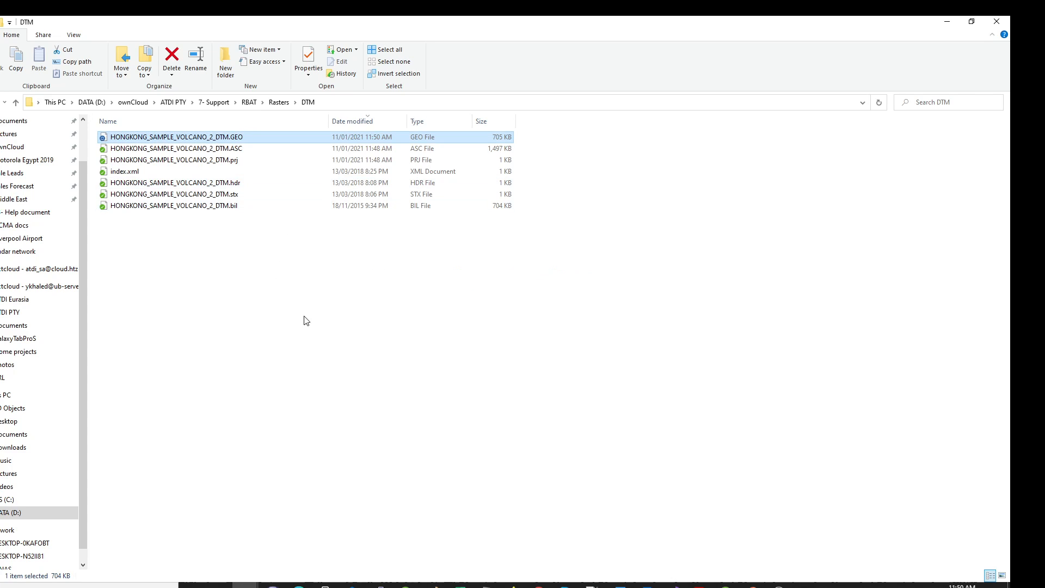
- Move HONGKONG_SAMPLE_VOLCANO_2_DTM.GEO up into the Rasters folder and widen the Name column to show its full name
key("ctrl+x")
left_click(278, 101)
key("ctrl+v")
left_click(187, 209)
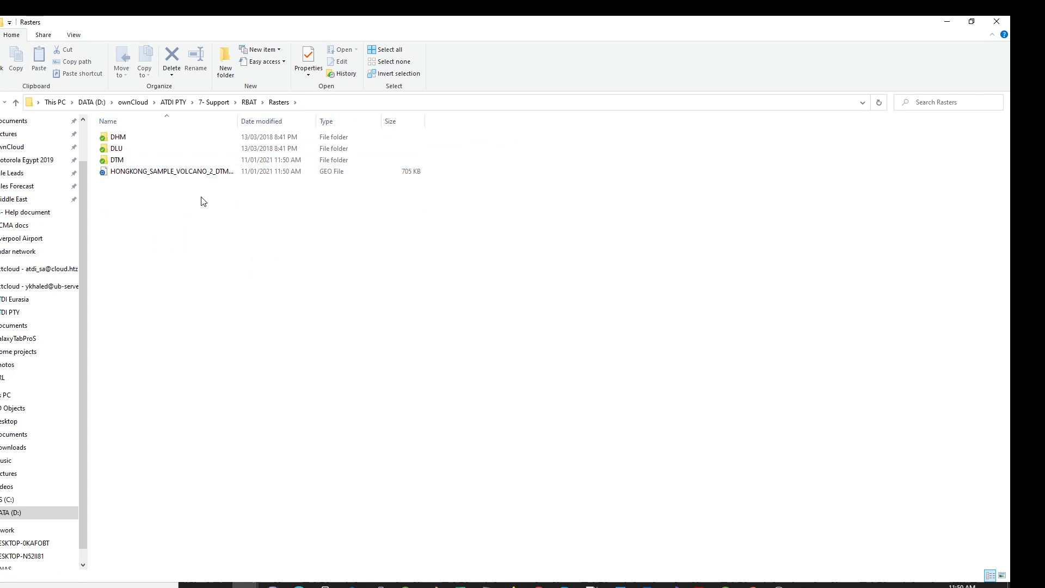
left_click_drag(238, 114, 327, 115)
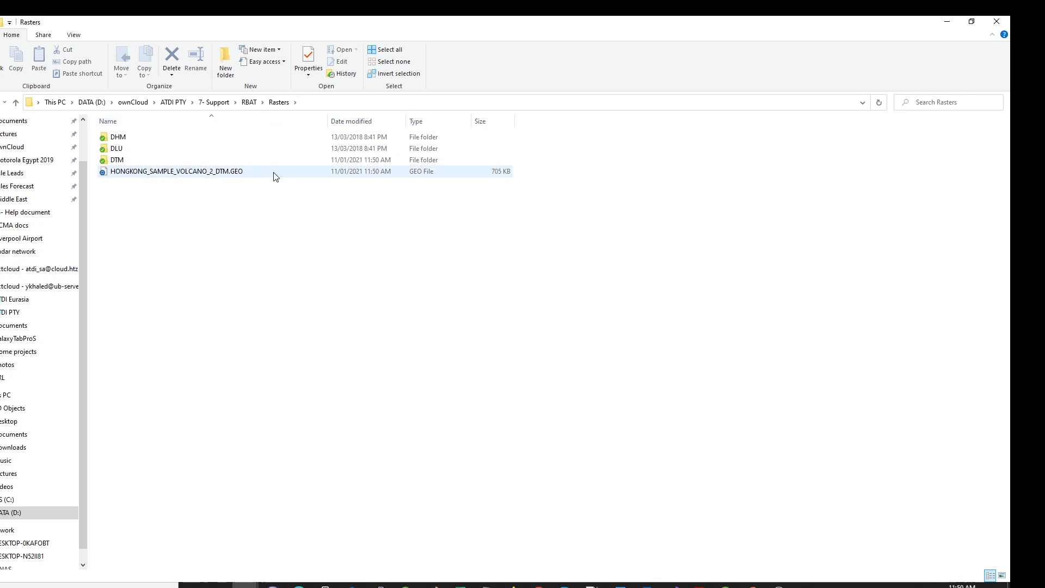
left_click(245, 177)
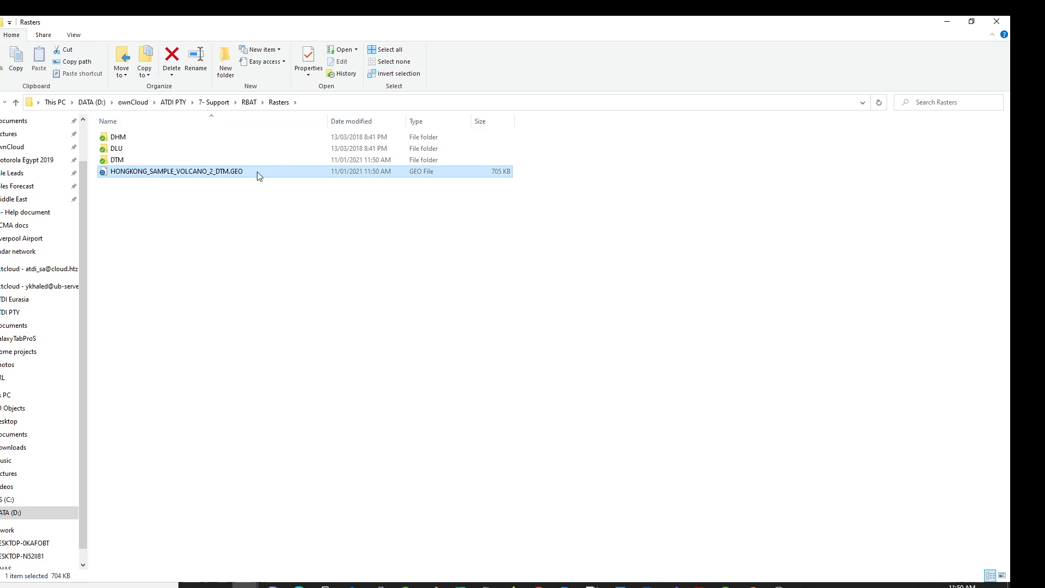
- Start a BIL to ArcAscii conversion with D:\ownCloud\ATDI PTY\7- Support\RBAT\Rasters\DHM, copied from File Explorer, as the source folder
left_click(129, 139)
double_click(129, 138)
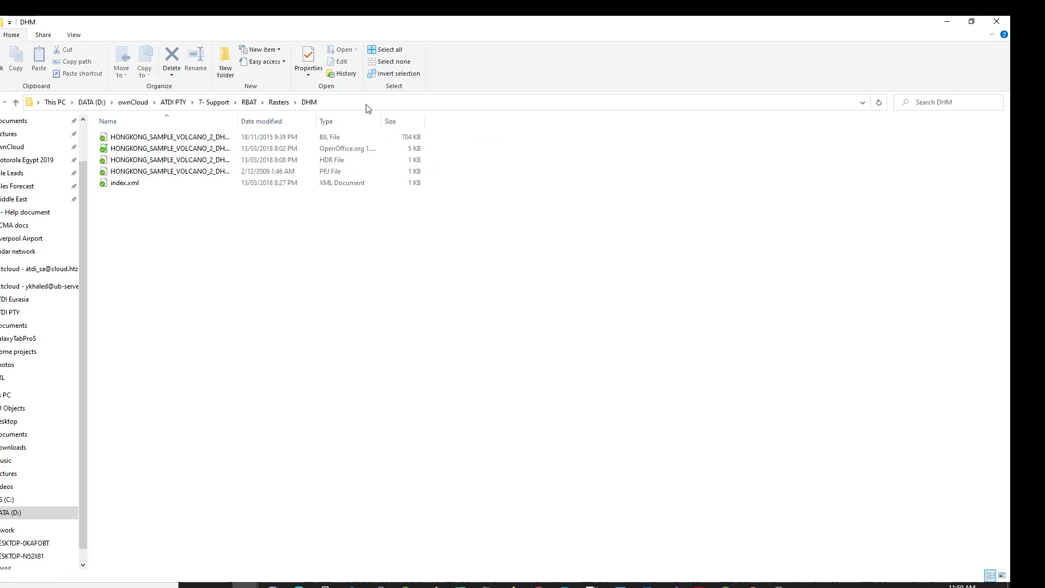
left_click(344, 102)
key("alt+Tab")
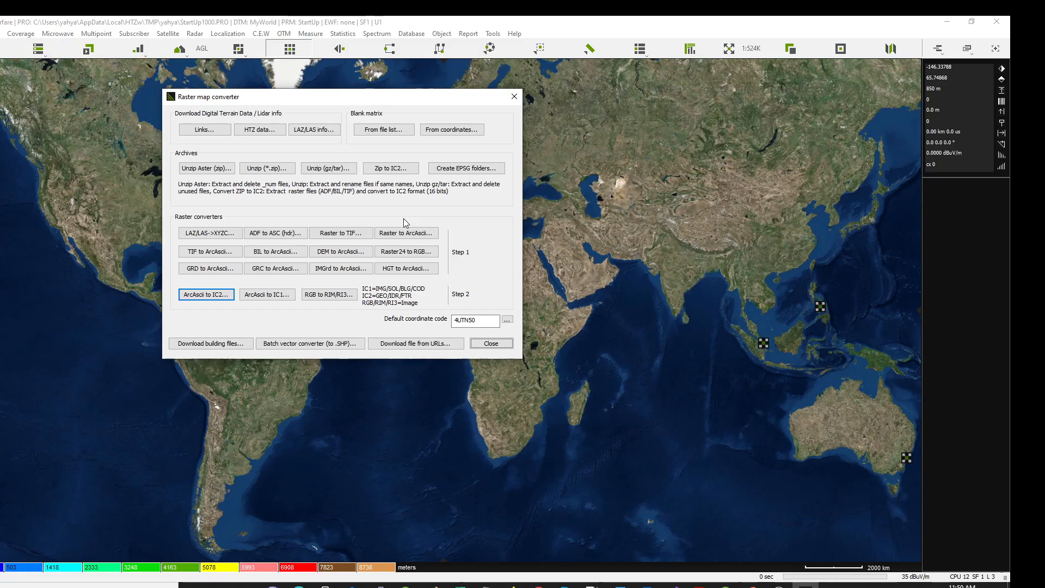
left_click(267, 256)
double_click(470, 386)
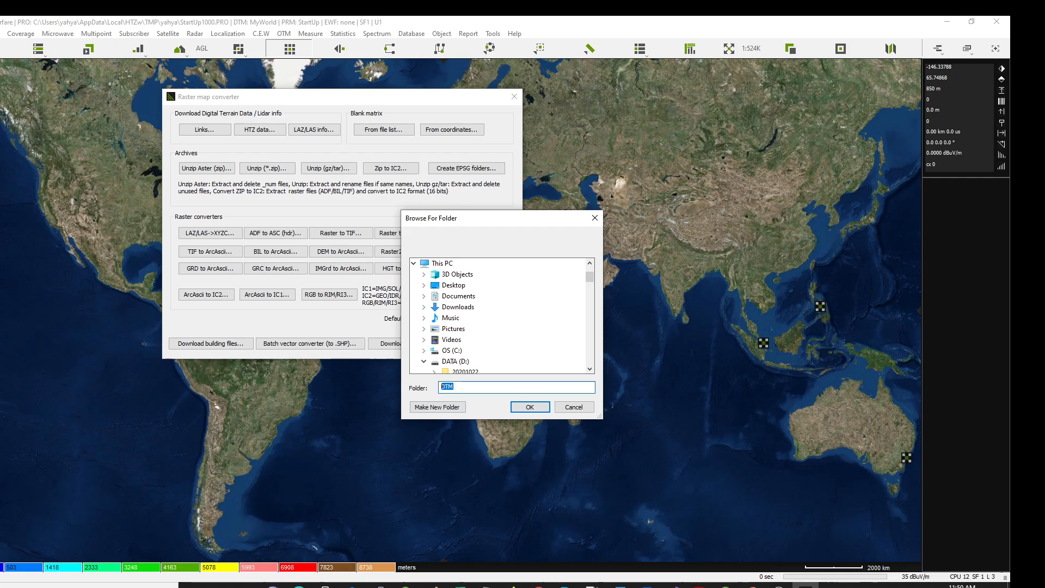
key("ctrl+v")
left_click(536, 406)
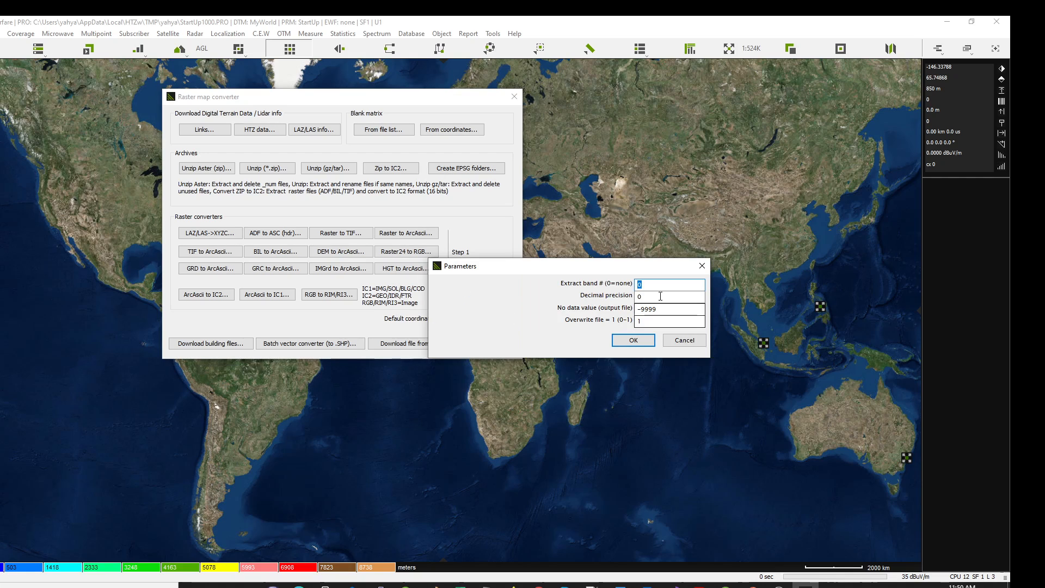
- Run the DHM conversion with extract band 1, decimal precision 0, no data value -9999 and overwrite 1, and dismiss the finished console
double_click(643, 297)
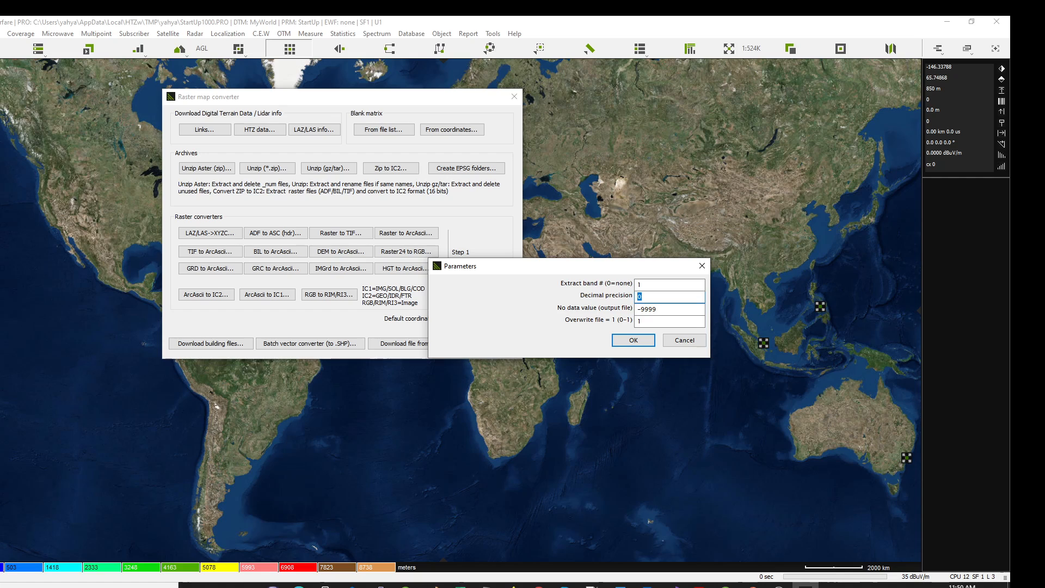
key("Tab")
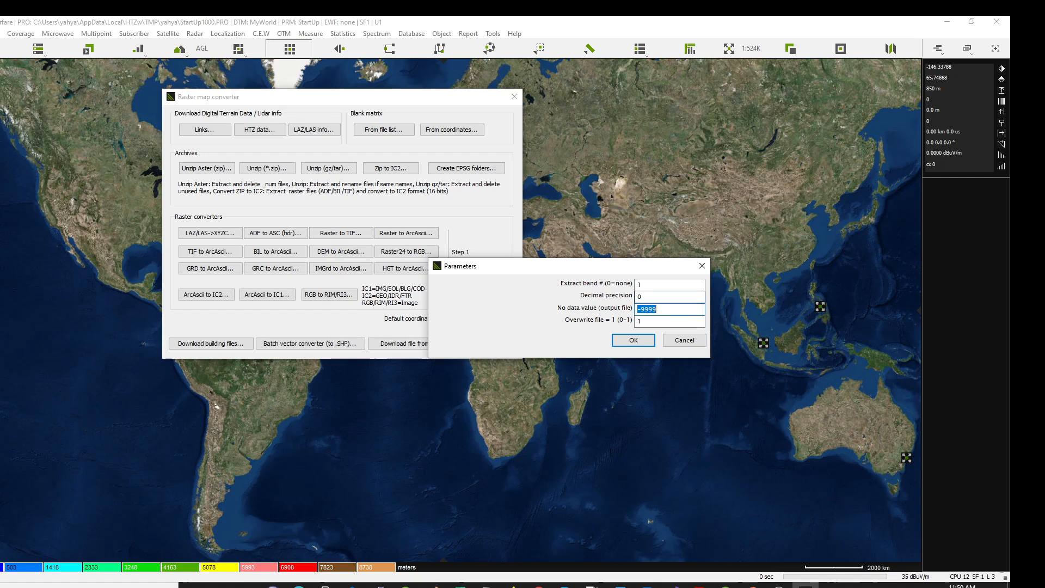
left_click(634, 341)
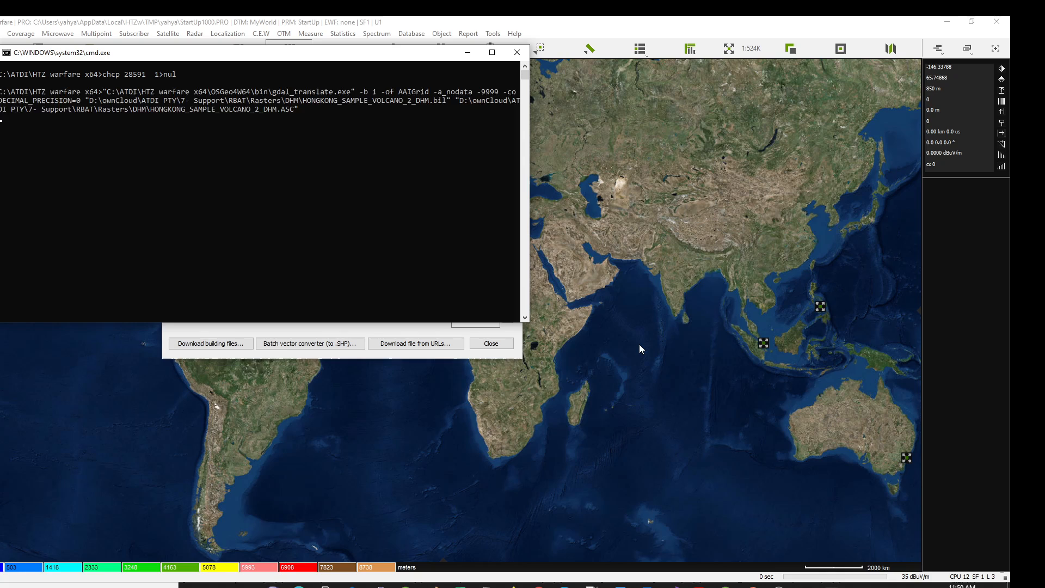
key("Return")
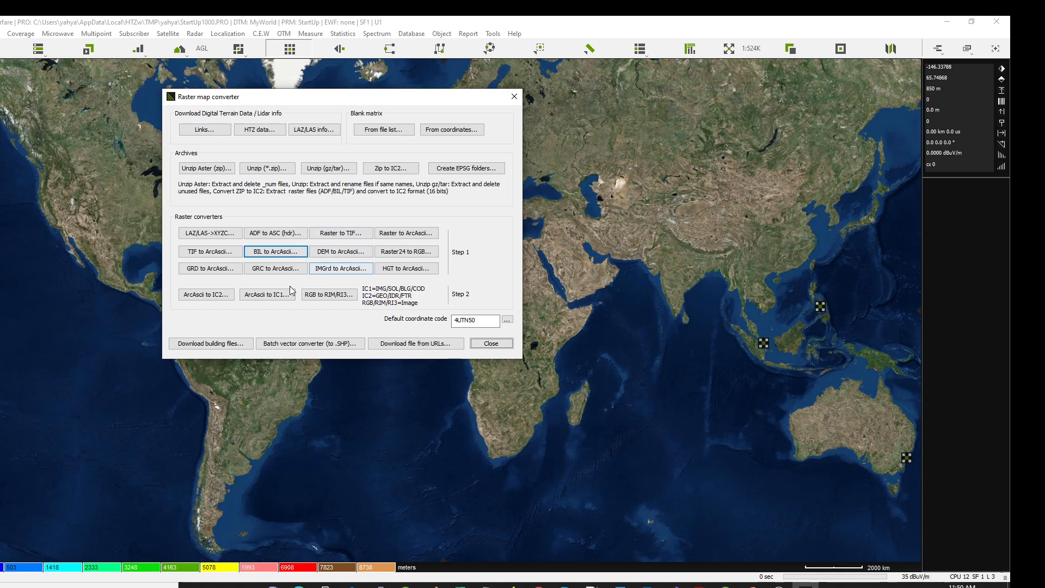
- Convert the ArcAscii raster in D:\ownCloud\ATDI PTY\7- Support\RBAT\Rasters\DHM to IC1 with coordinate code 4UTN50 and the GlobalLand30 and Palsar options at 0
left_click(262, 301)
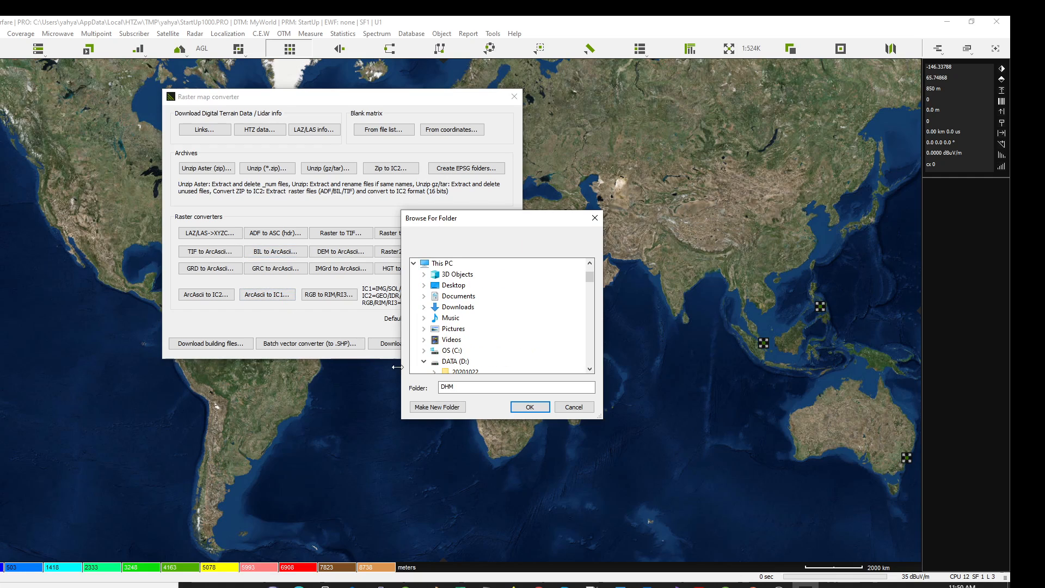
double_click(471, 387)
key("ctrl+v")
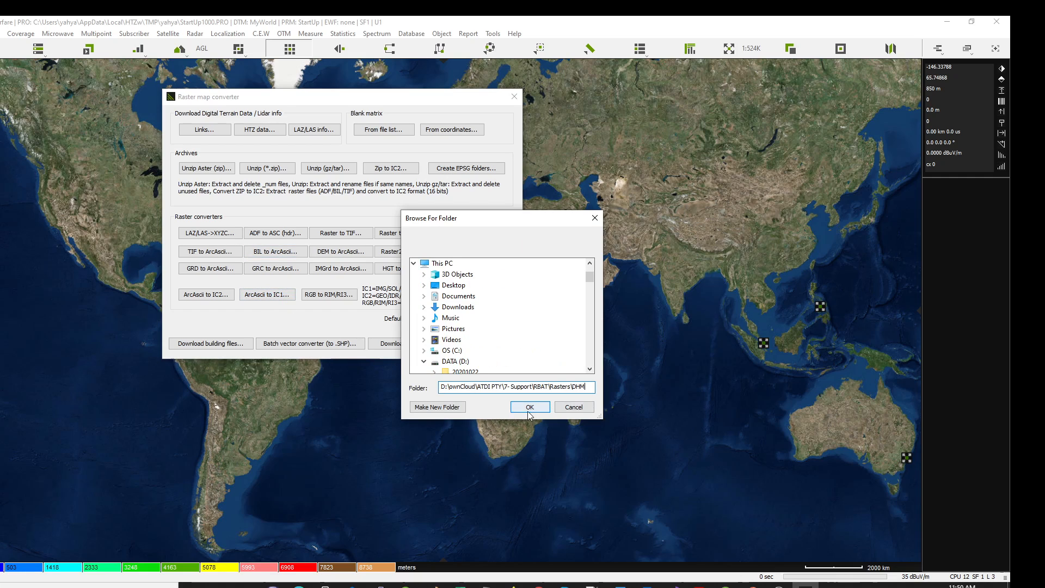
left_click(532, 407)
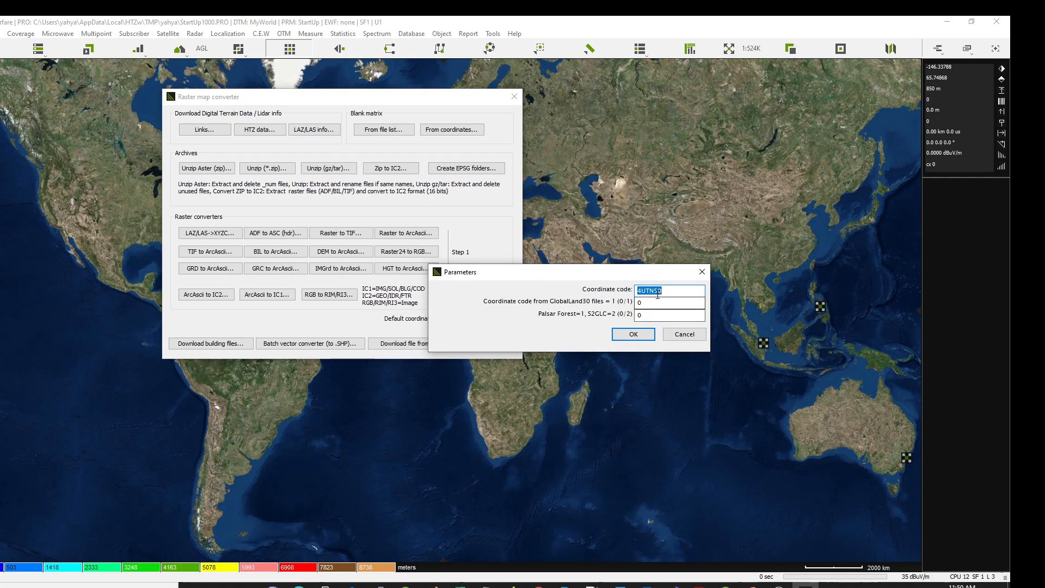
double_click(646, 303)
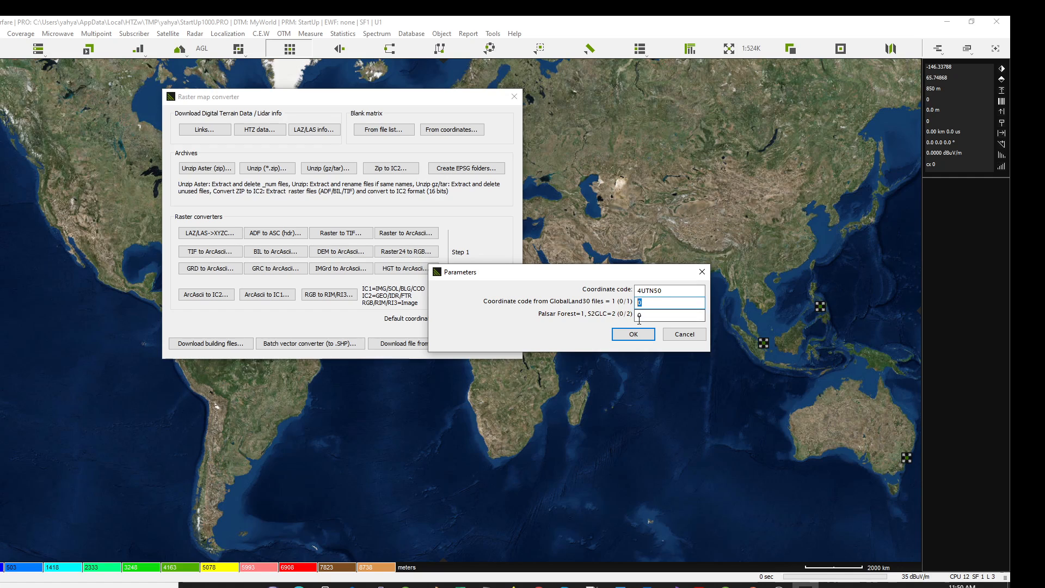
left_click_drag(672, 291, 635, 333)
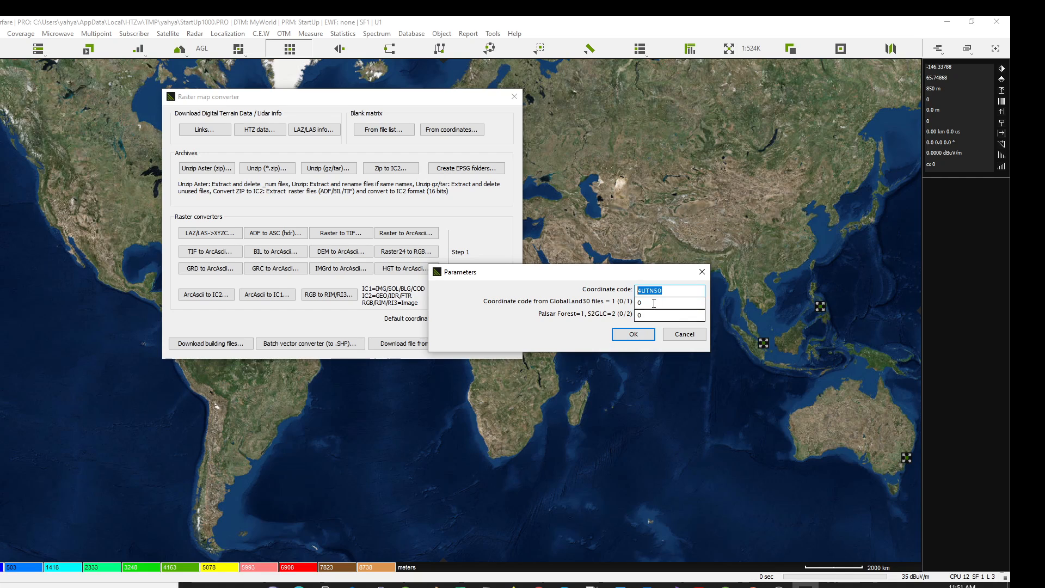
left_click(646, 338)
left_click(511, 344)
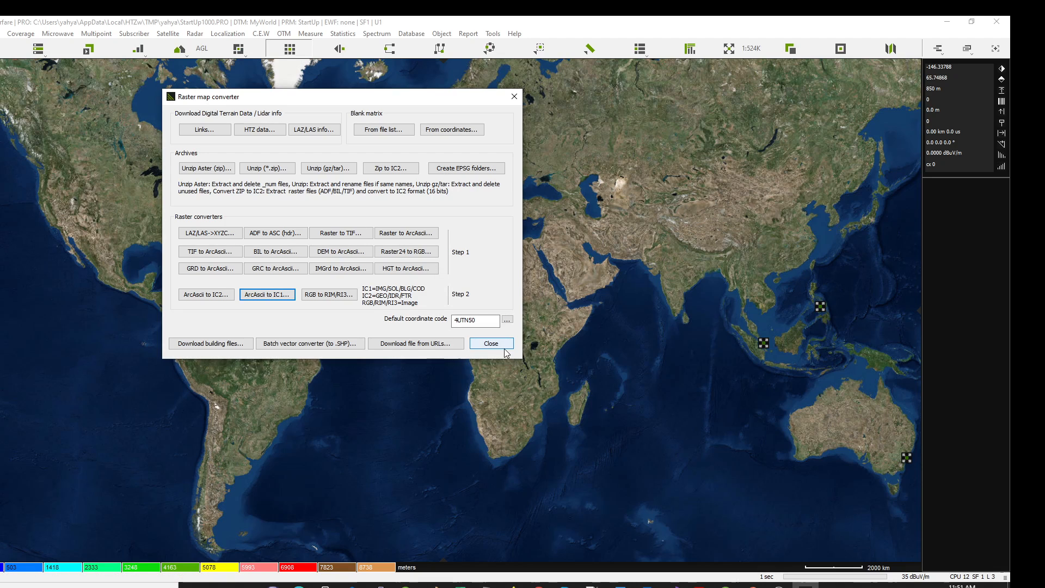
- Sort the DHM folder by date modified in File Explorer, widen the Name column and rename the IC1 file as HONGKONG_SAMPLE_VOLCANO_2_DHM.BLG
key("alt+Tab")
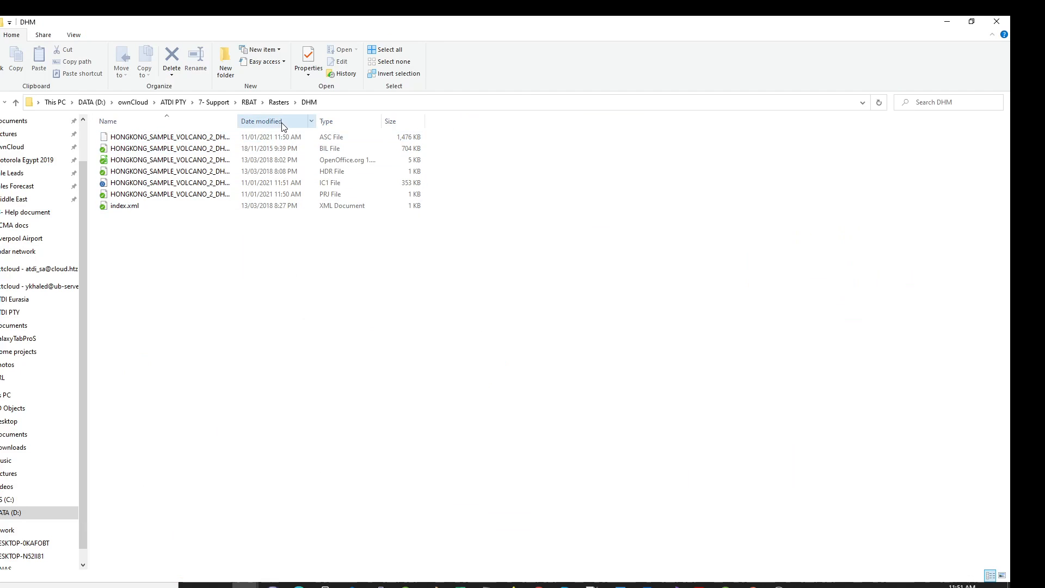
left_click(280, 122)
left_click_drag(241, 120, 356, 121)
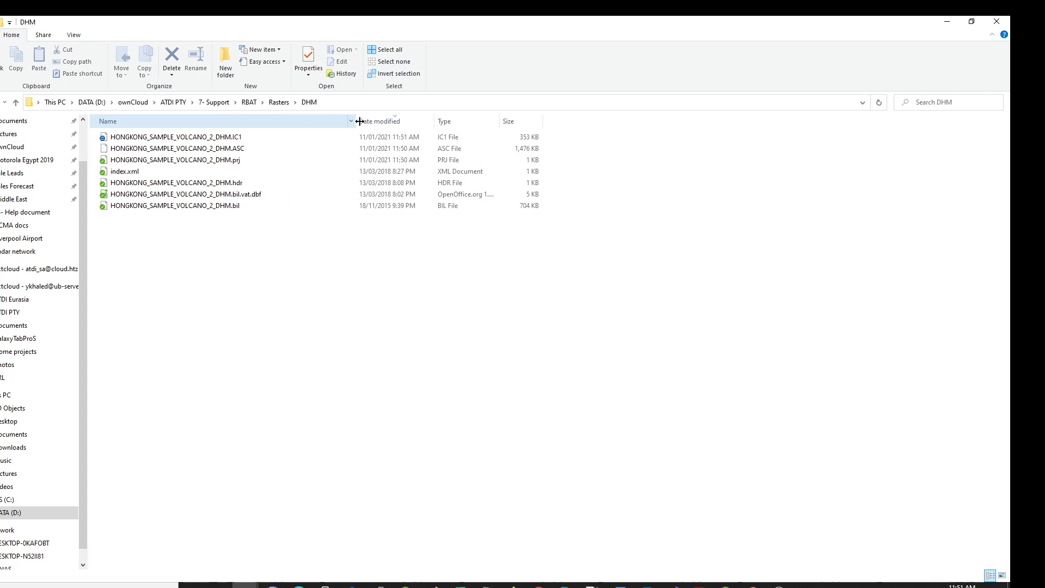
left_click(248, 139)
left_click(253, 136)
left_click(249, 137)
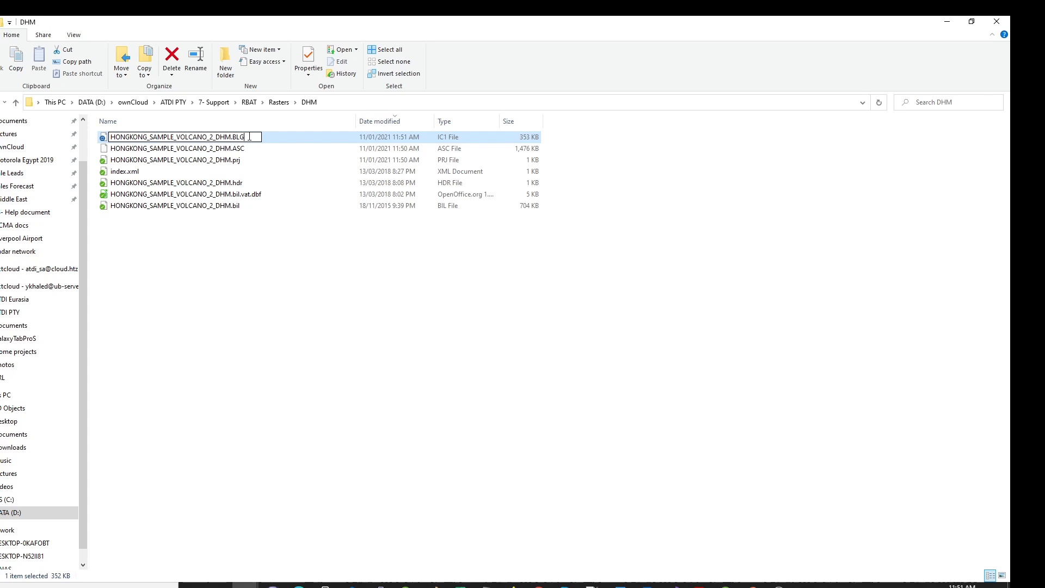
type("BLG")
key("Return")
key("Return")
- Move HONGKONG_SAMPLE_VOLCANO_2_DHM.BLG from the DHM folder up into the Rasters folder
left_click(230, 140)
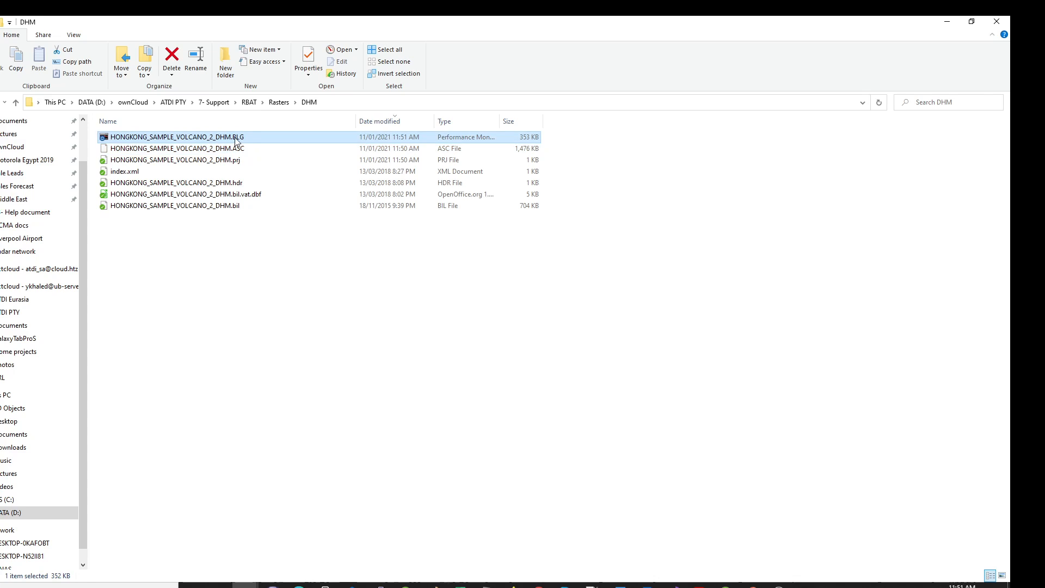
left_click(278, 102)
left_click_drag(240, 286, 213, 311)
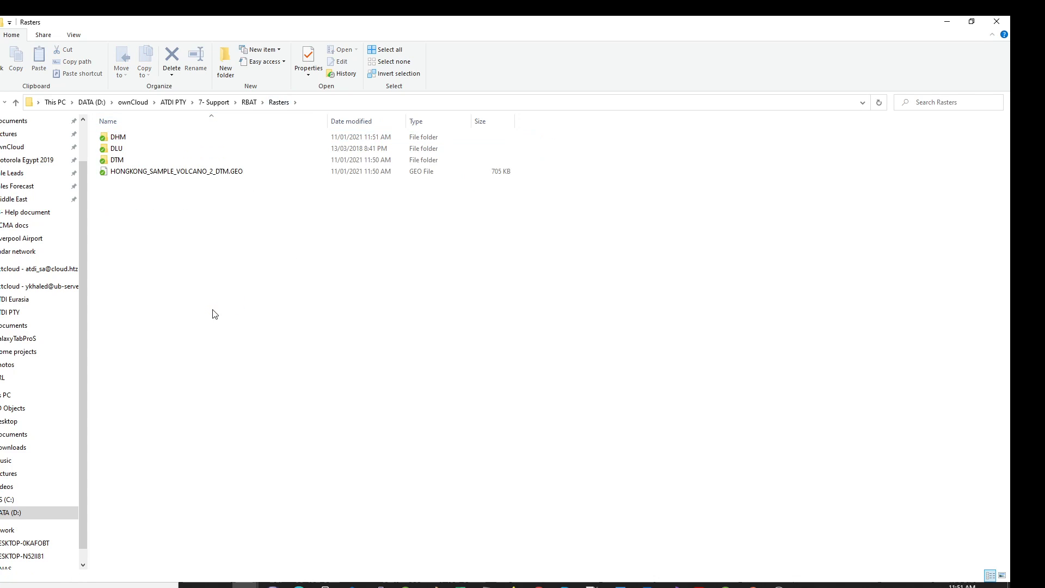
key("ctrl+v")
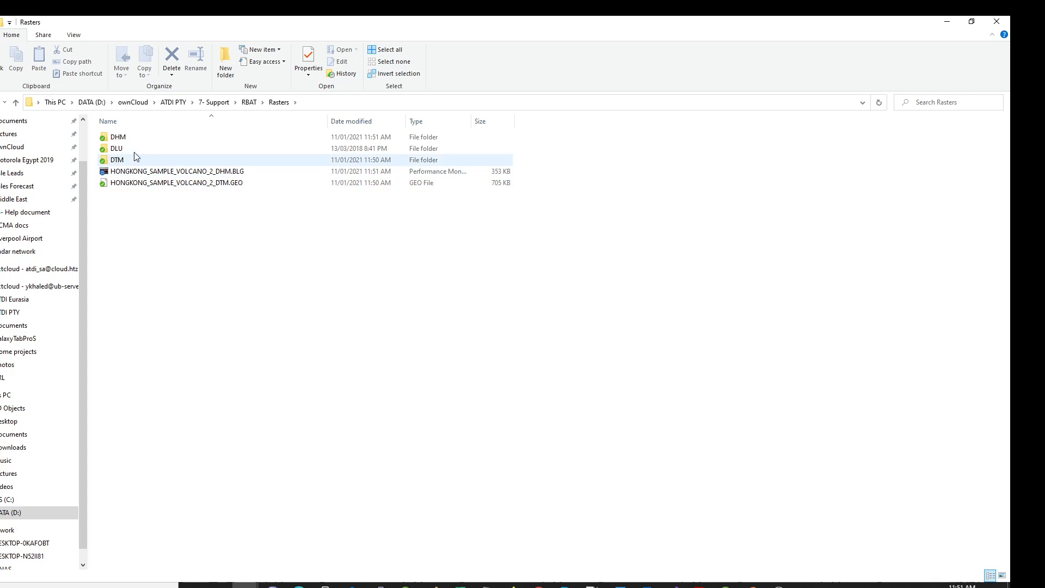
- Copy the full path of the DLU folder inside Rasters and widen its Name column
double_click(118, 149)
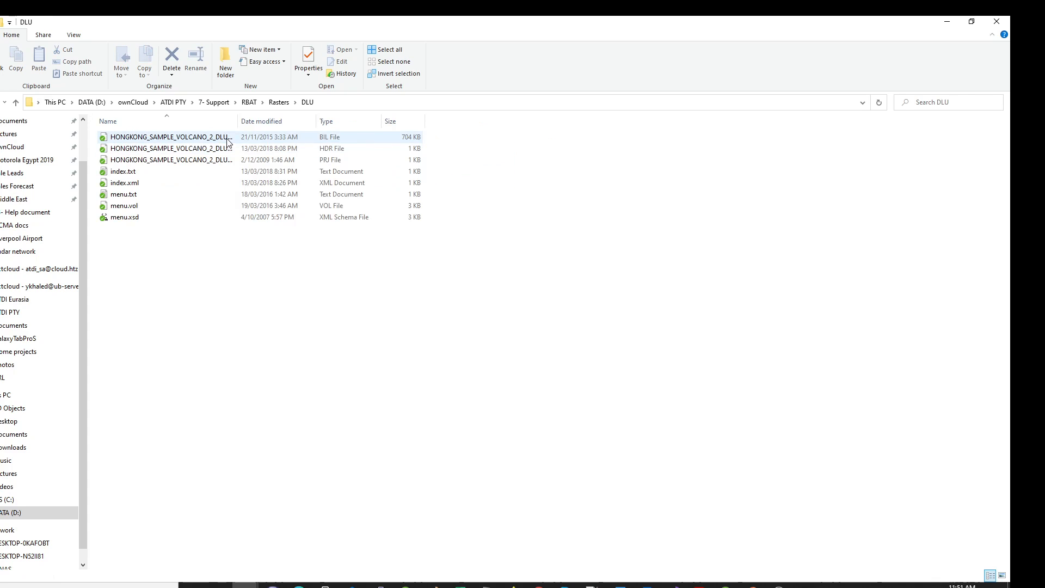
left_click(360, 102)
key("ctrl+c")
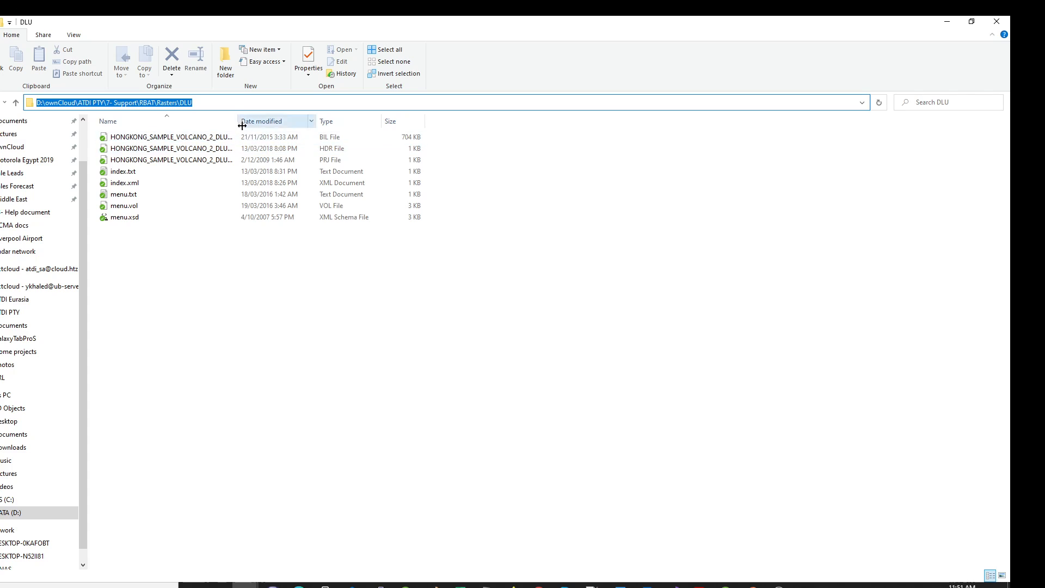
left_click_drag(242, 126, 401, 123)
- In HTZ warfare, convert the DLU folder's BIL raster to ArcAscii with extract band 1, decimal precision 0, no data value -9999 and overwrite 1
key("alt+Tab")
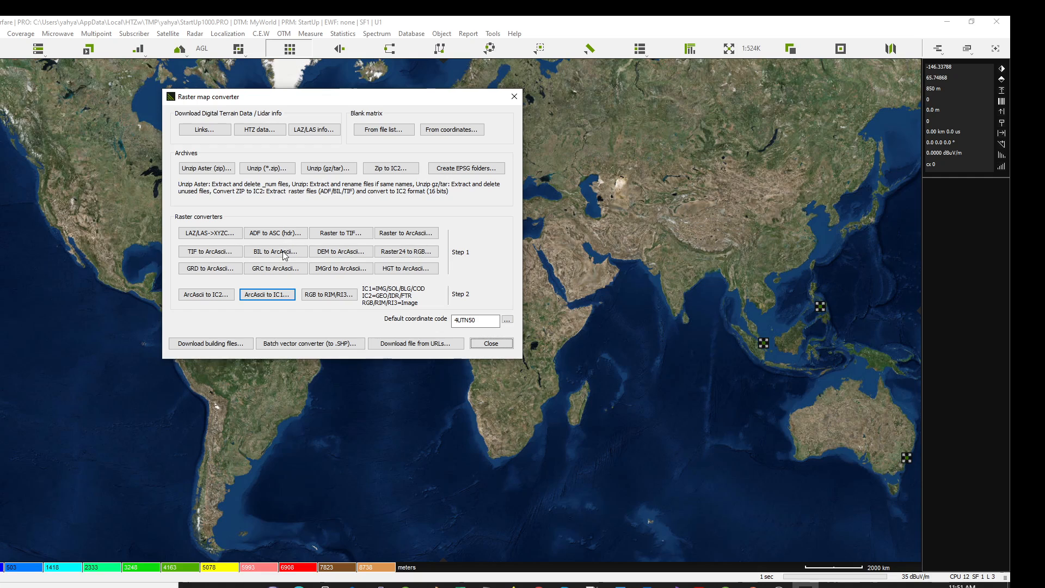
left_click(284, 256)
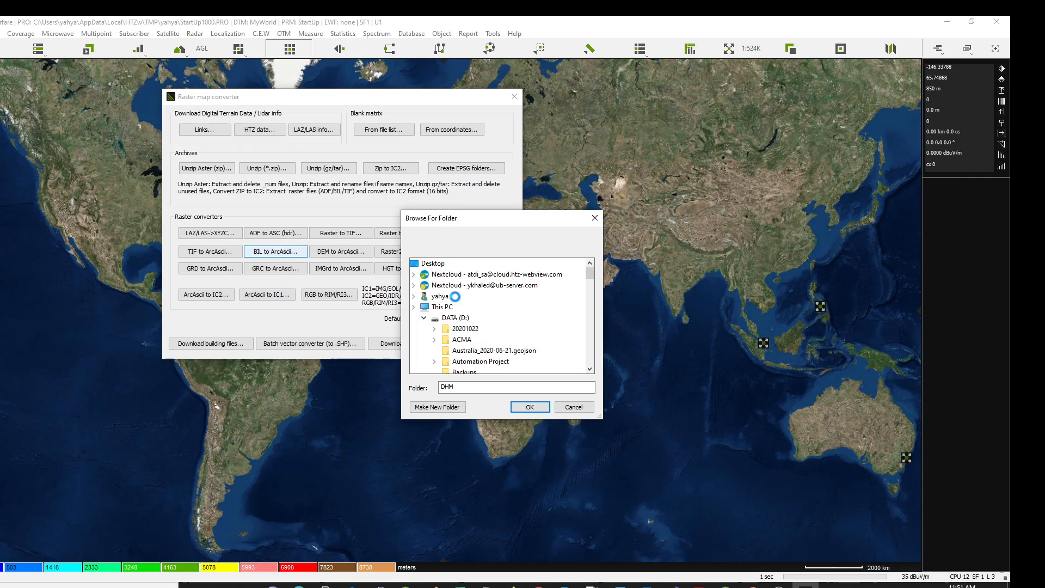
left_click(488, 383)
key("ctrl+a")
key("ctrl+v")
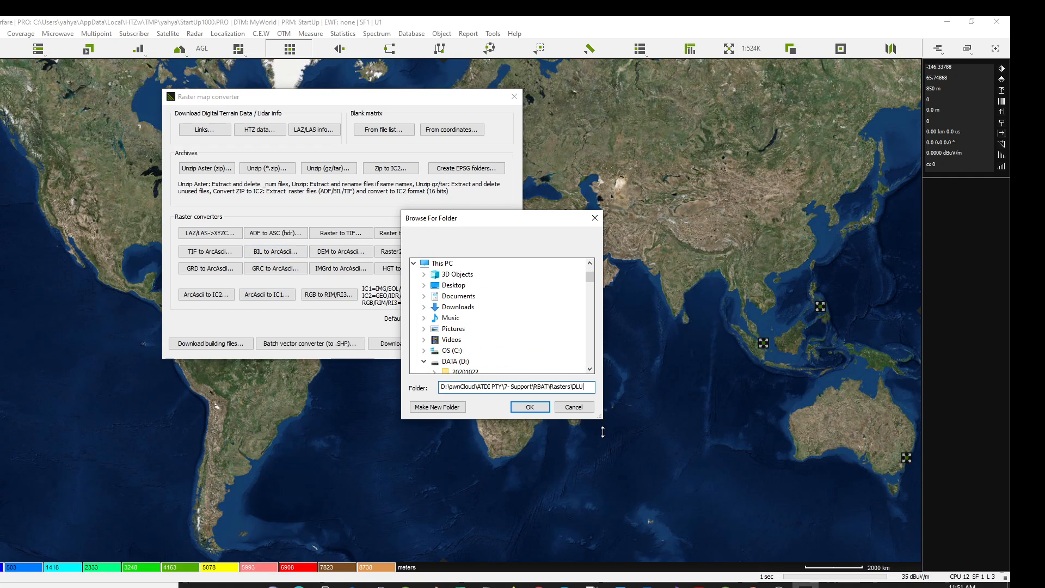
left_click(544, 408)
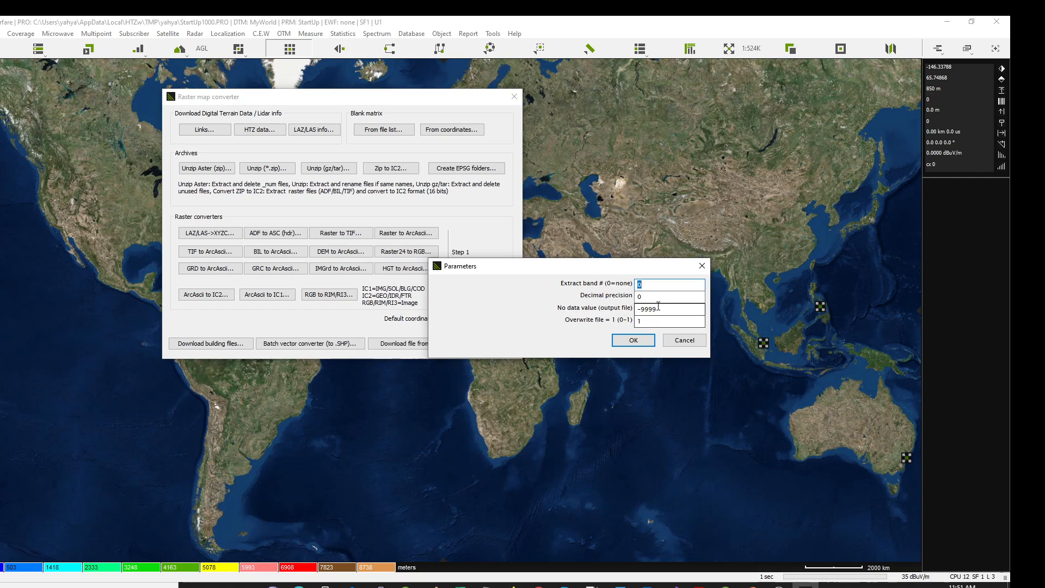
key("Tab")
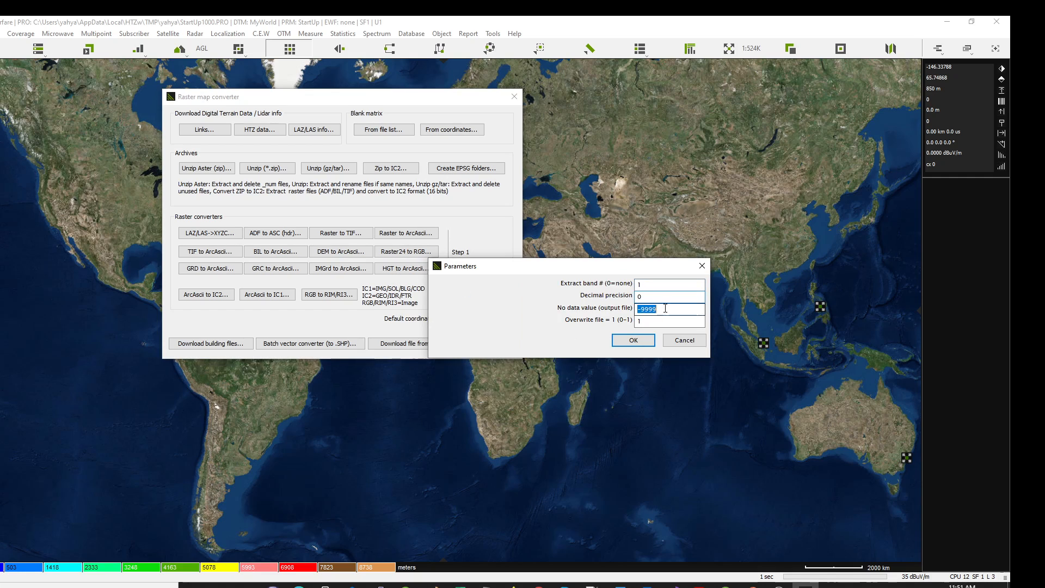
left_click(633, 340)
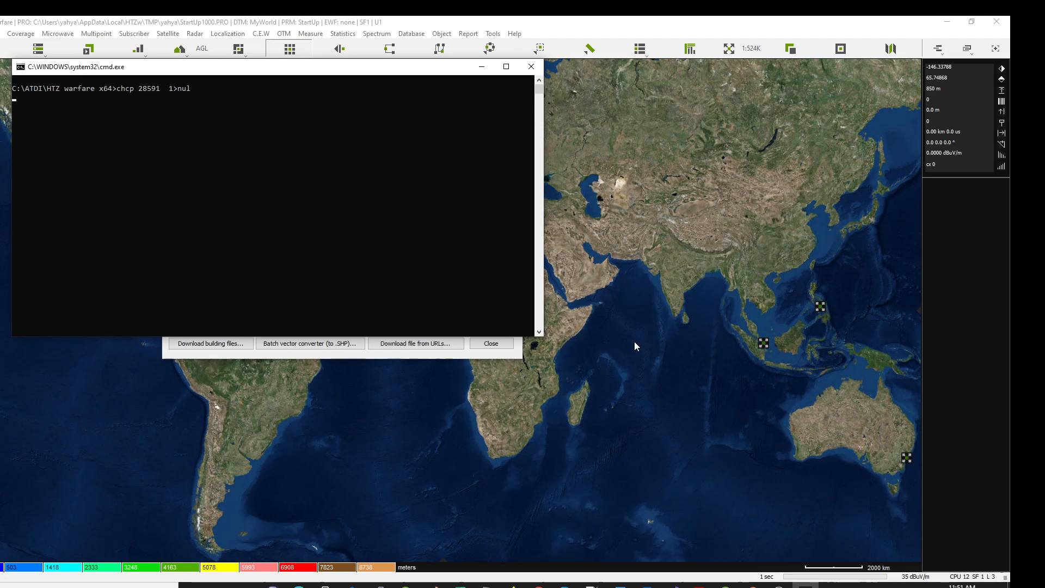
key("Return")
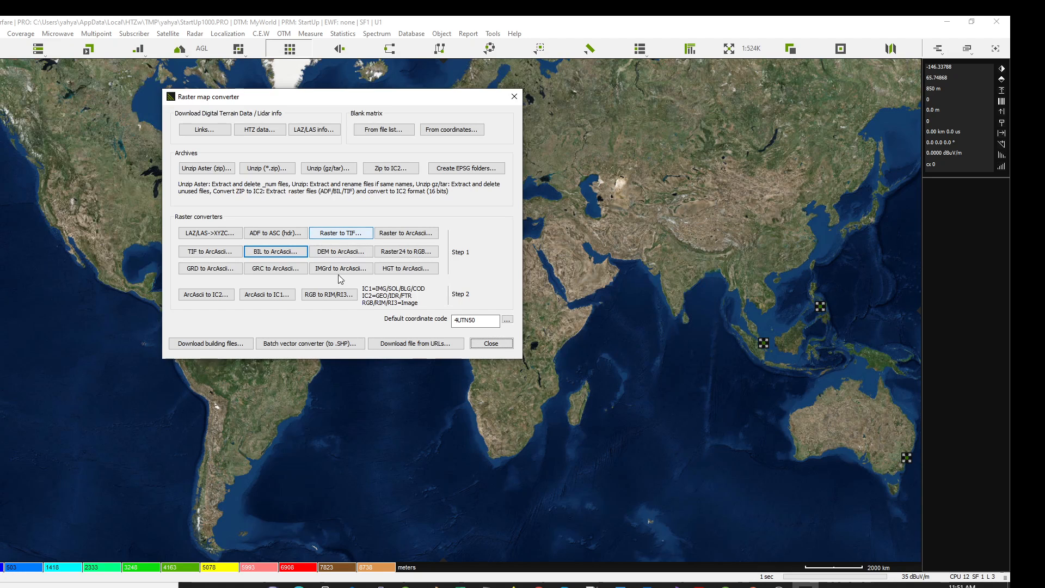
- Convert the ArcAscii raster in the DLU folder to IC1 with coordinate code 4UTN50 and the other two parameters at 0
left_click(274, 299)
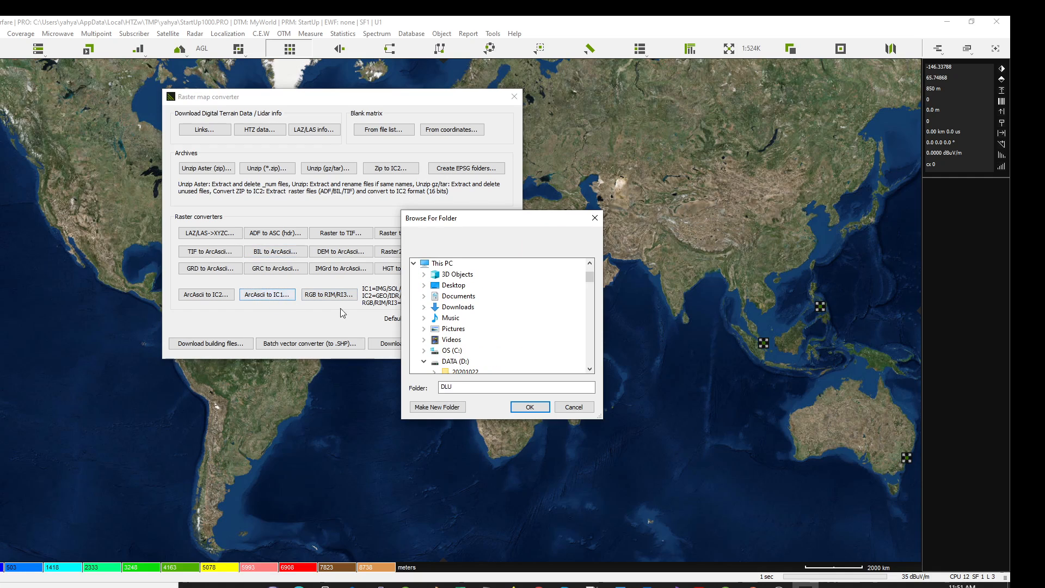
double_click(462, 388)
key("ctrl+v")
key("Return")
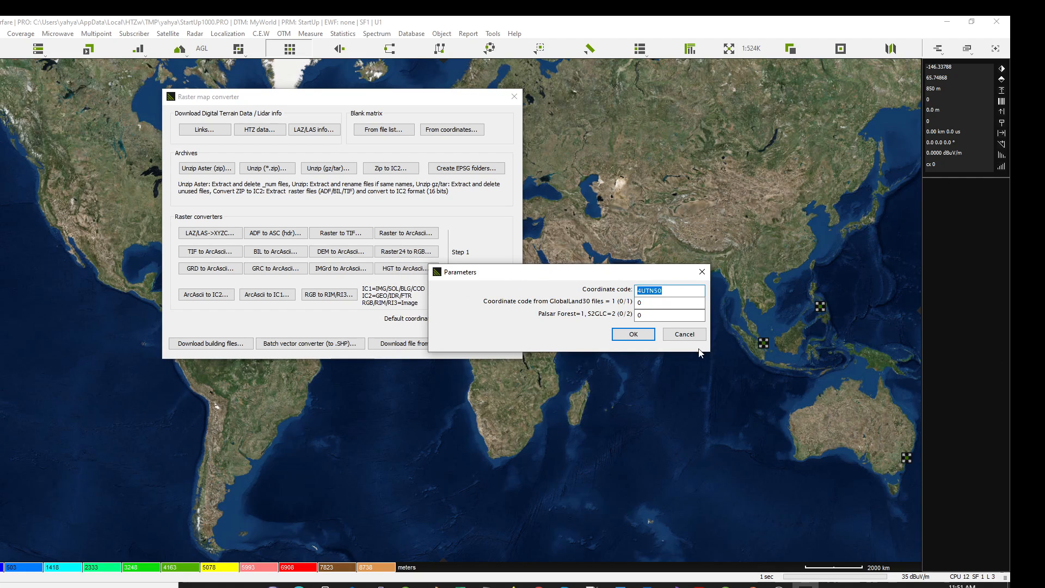
left_click(633, 334)
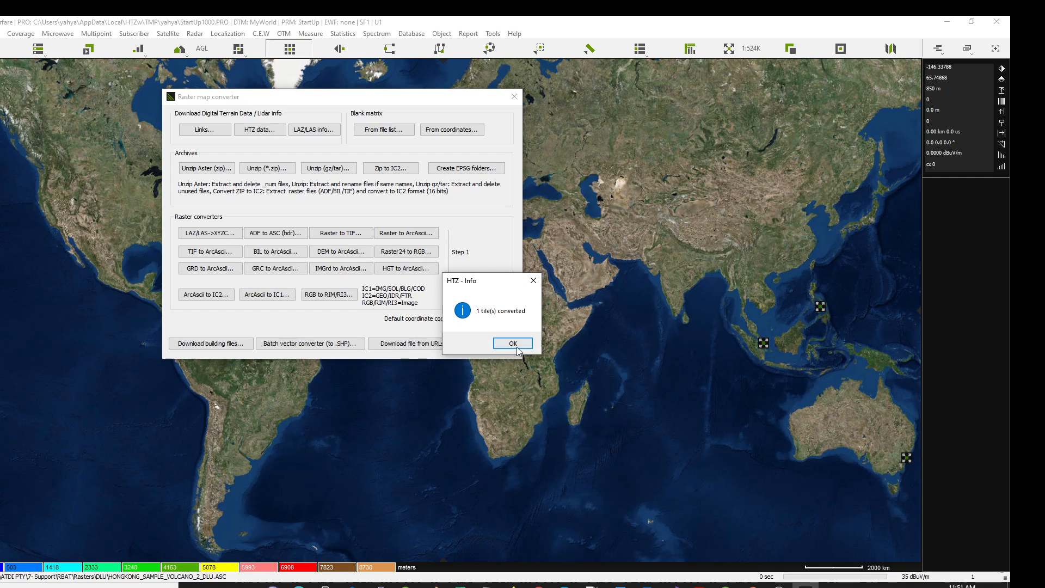
left_click(515, 345)
- Sort the DLU folder by date modified in File Explorer and rename the IC1 file as HONGKONG_SAMPLE_VOLCANO_2_DLU.SOL
key("alt+Tab")
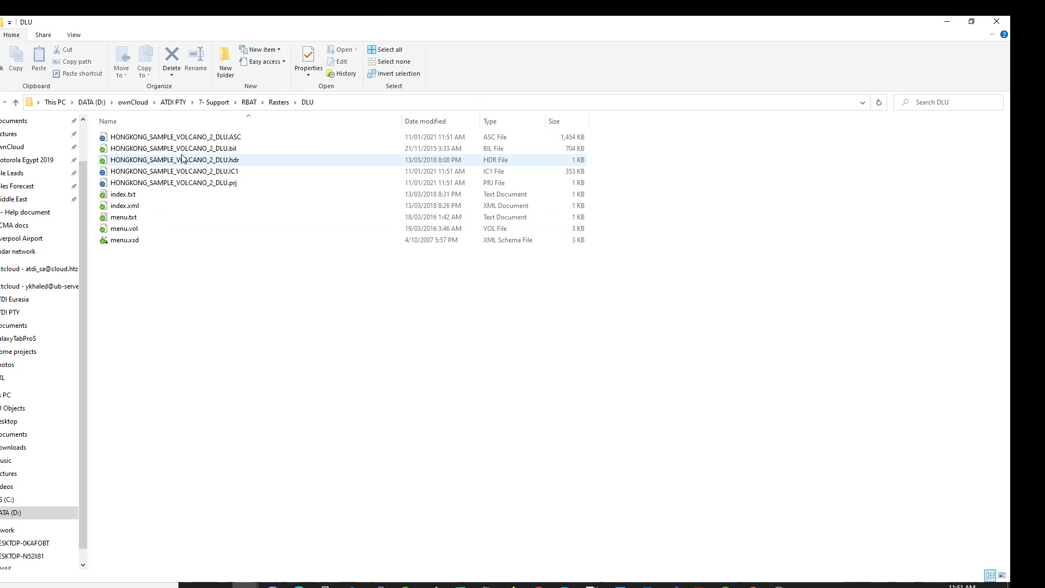
left_click(436, 121)
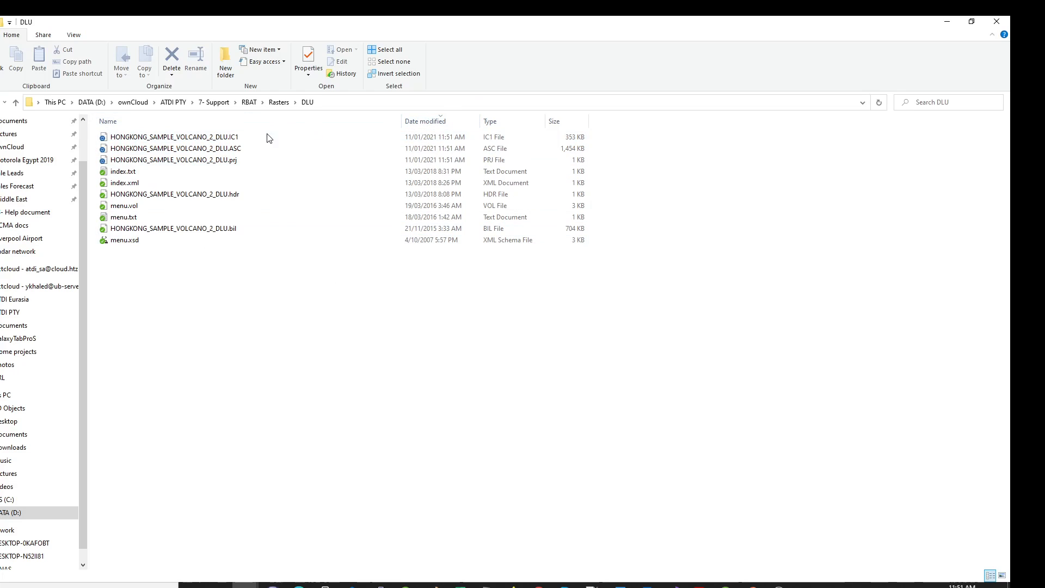
left_click(240, 139)
left_click(240, 138)
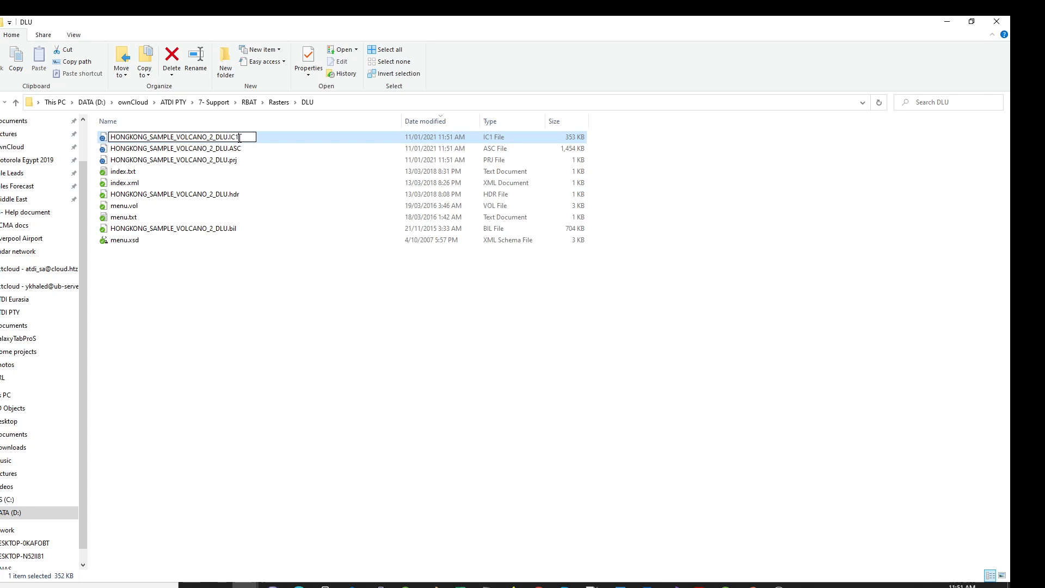
type("SOL")
key("Return")
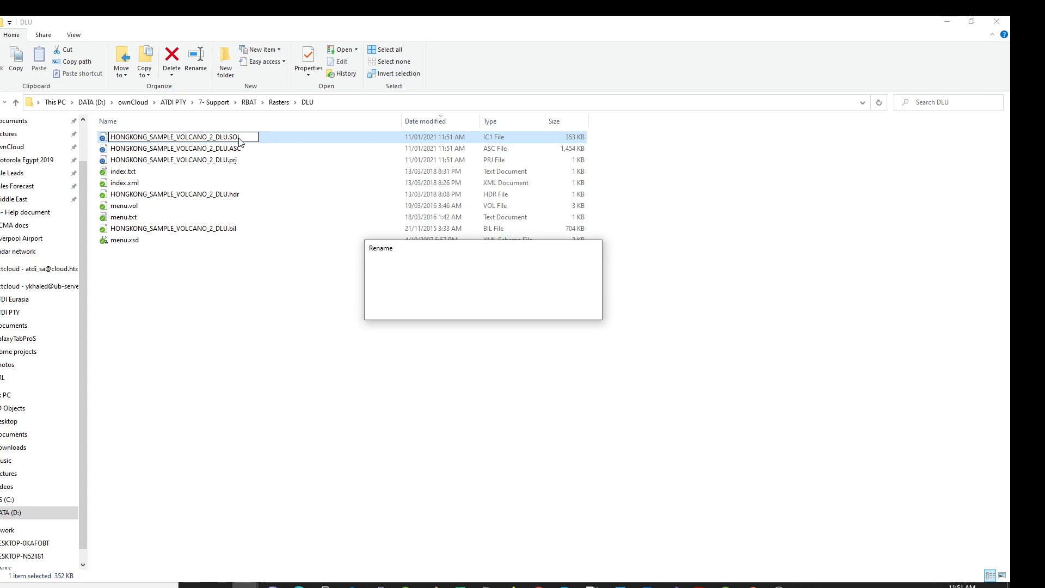
key("Return")
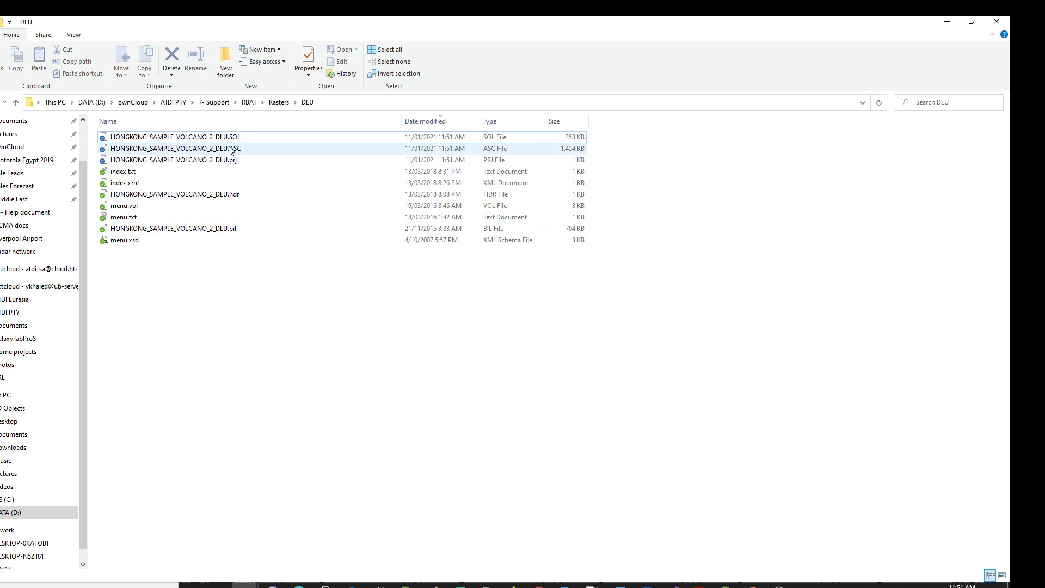
- Move HONGKONG_SAMPLE_VOLCANO_2_DLU.SOL and menu.txt from the DLU folder up into the Rasters folder
left_click(273, 137)
left_click(131, 218, "ctrl")
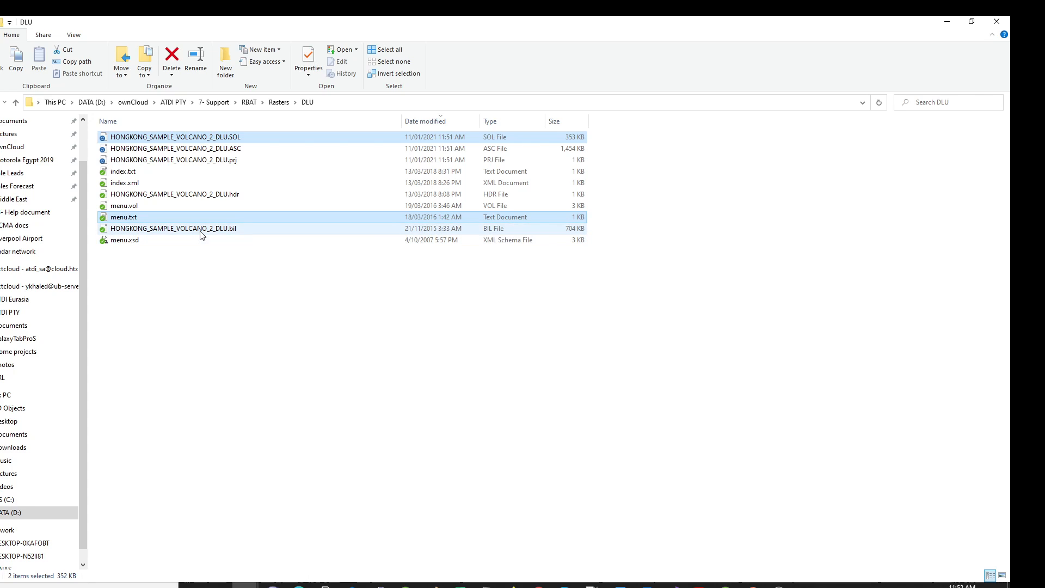
left_click(278, 102)
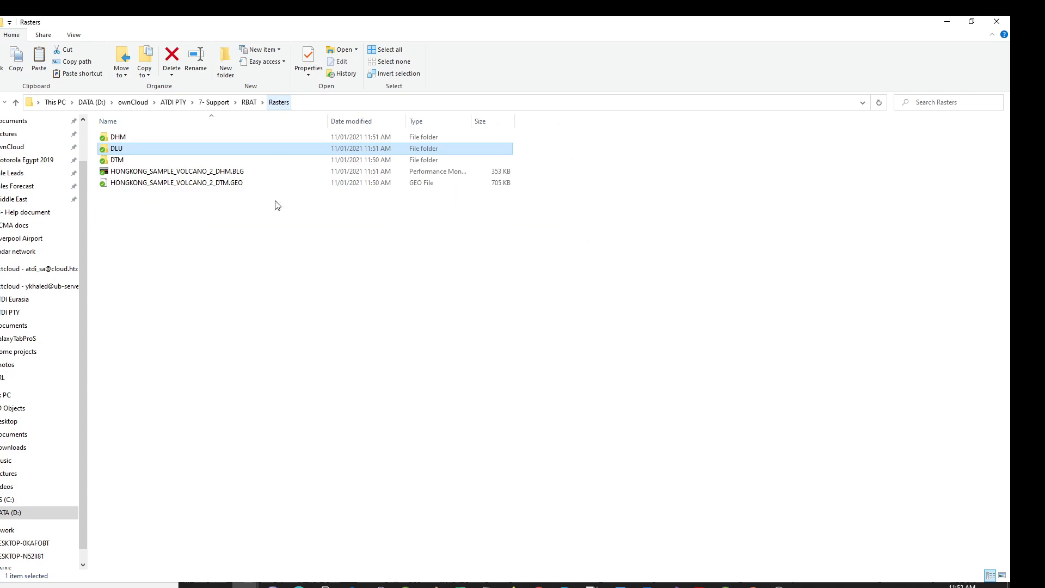
double_click(138, 152)
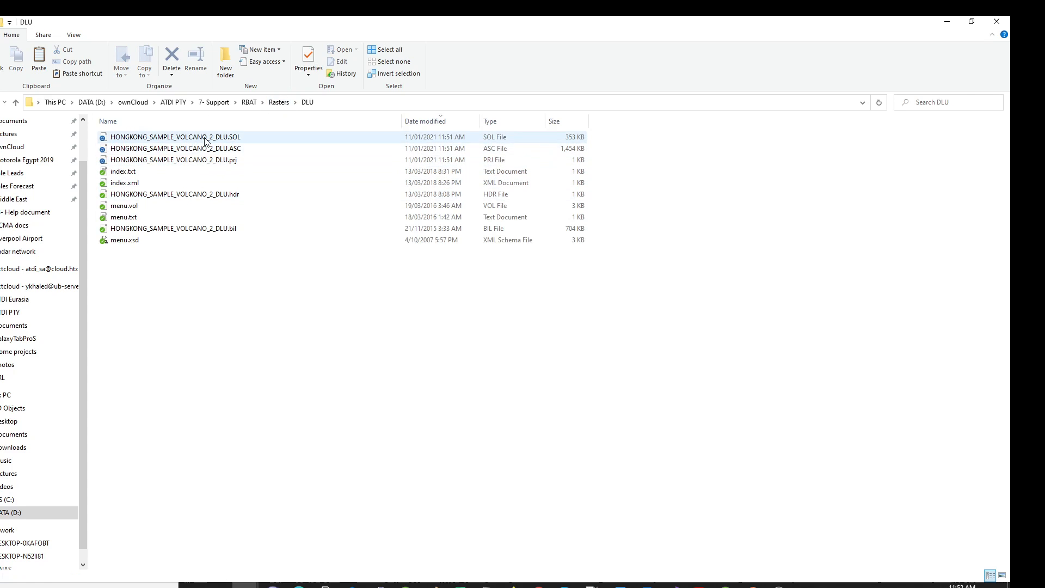
left_click(278, 102)
key("ctrl+v")
left_click(186, 226)
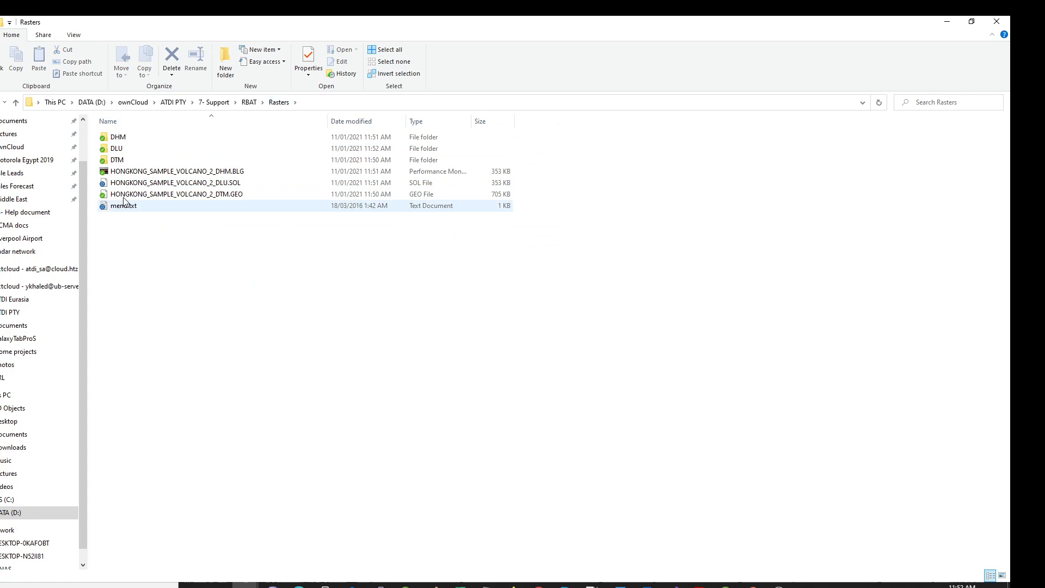
- Open menu.txt from Rasters in Notepad and examine its numbered land-use classes, starting with Open_Area
double_click(125, 206)
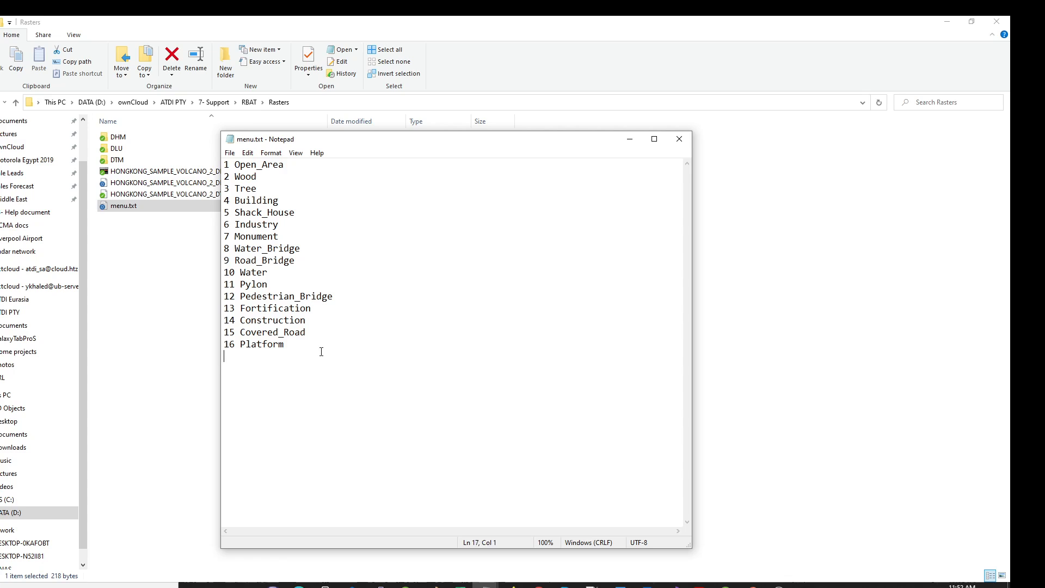
left_click_drag(321, 352, 229, 164)
left_click(235, 176)
left_click_drag(284, 165, 246, 165)
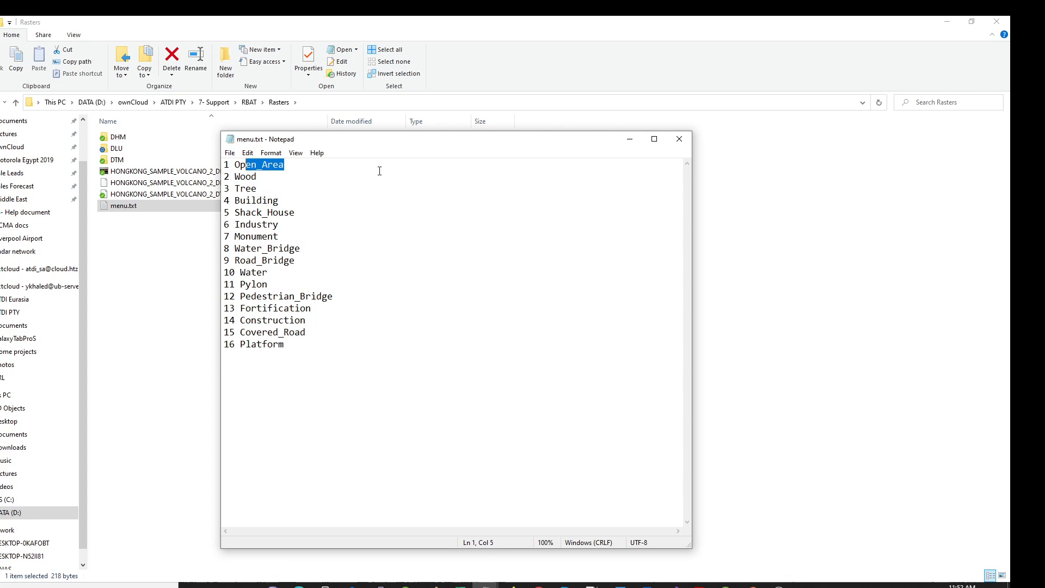
- Copy the Rasters folder's path in File Explorer and close the Raster map converter in HTZ warfare
left_click(679, 139)
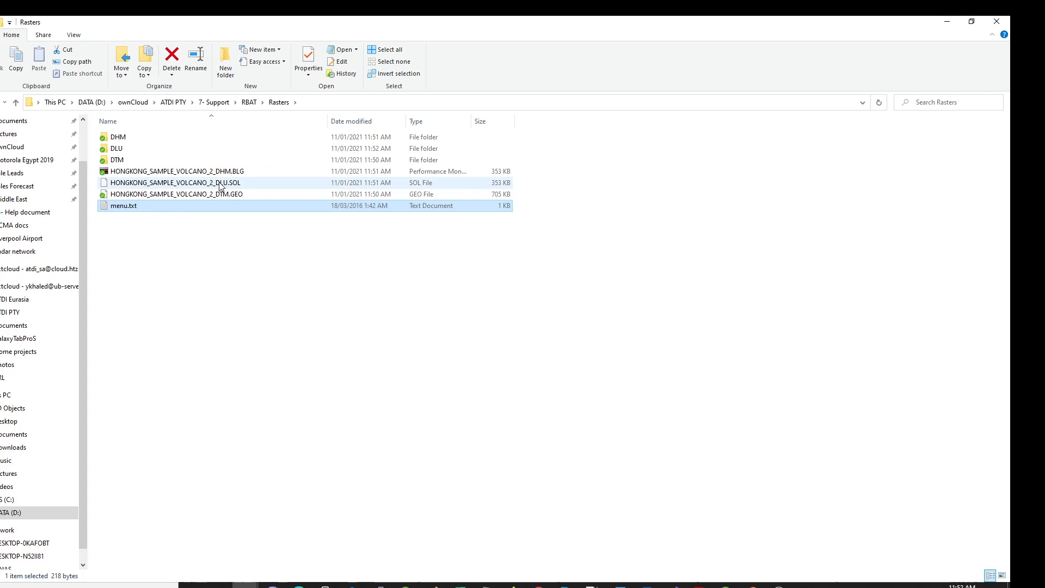
left_click(239, 171)
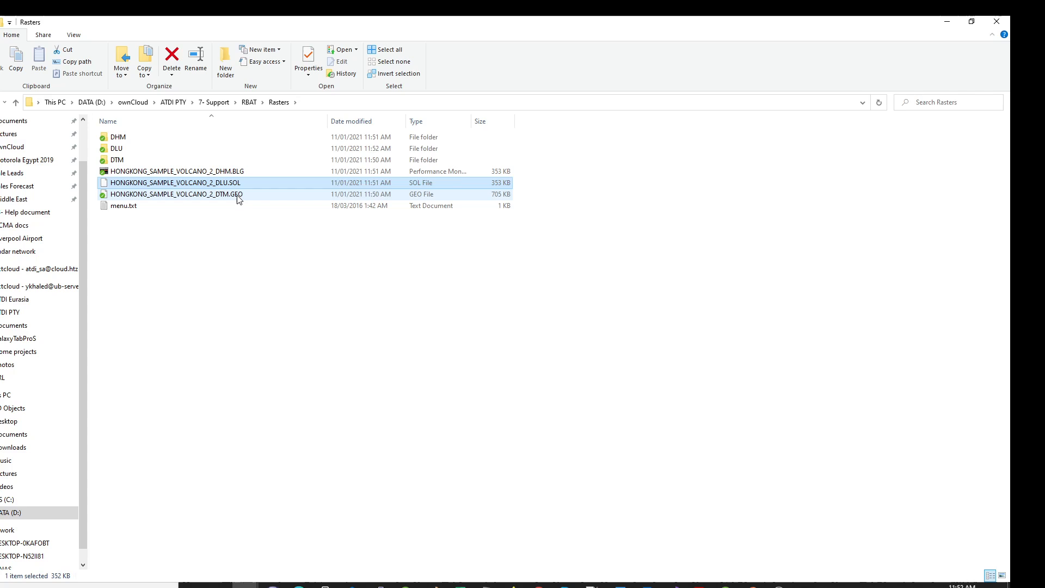
left_click(229, 196)
left_click(390, 101)
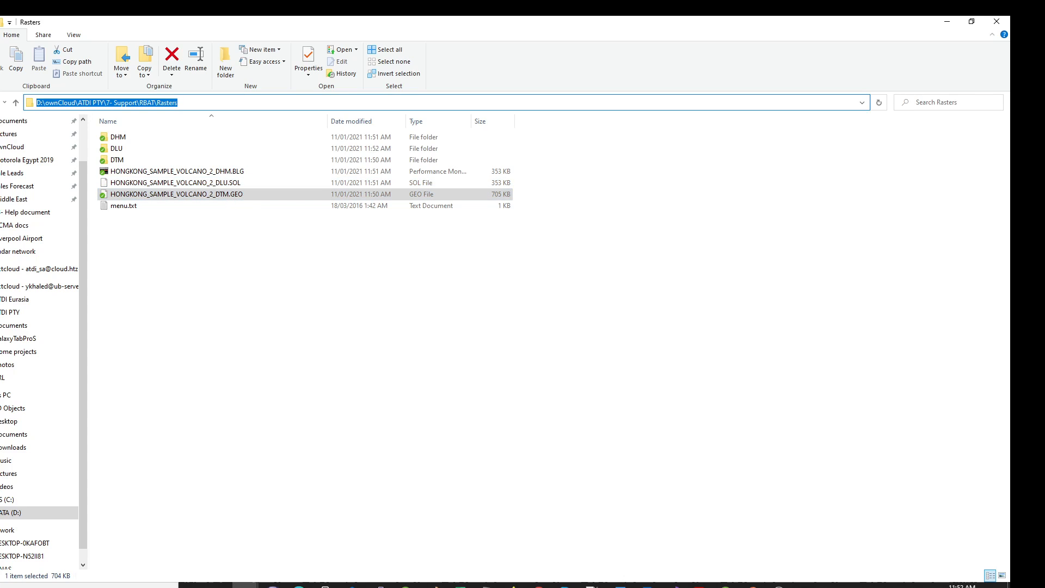
left_click(805, 586)
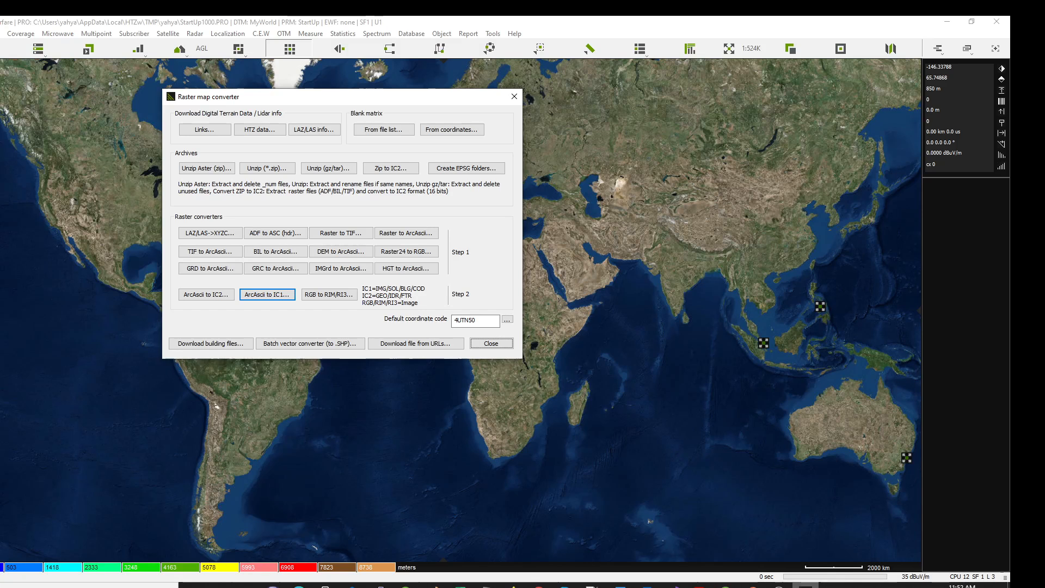
left_click(504, 344)
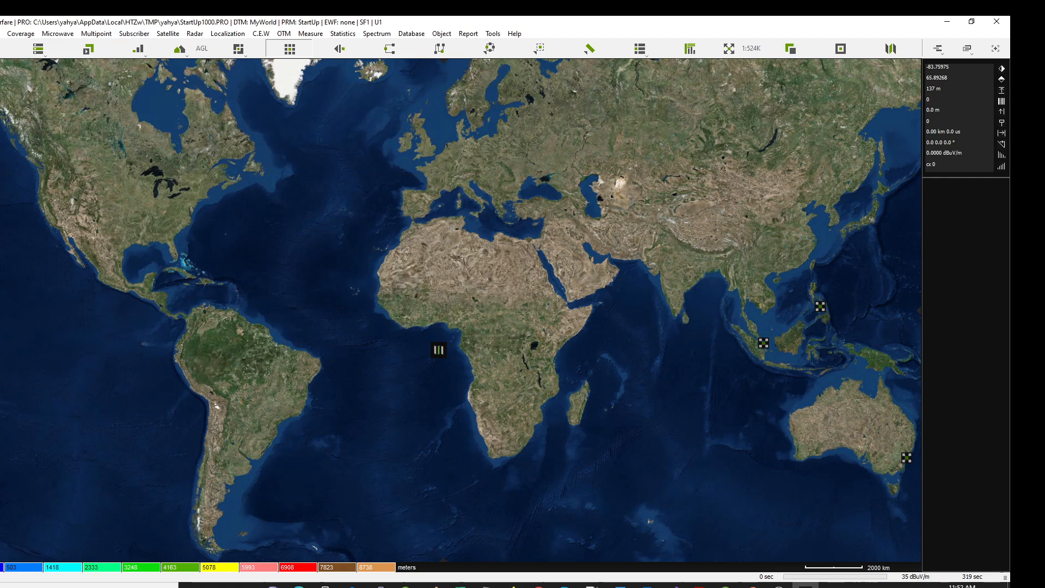
- Start compressing a single GEO/IC2/IC1/SOL/FLD/BLG/COD map and browse to D:\ownCloud\ATDI PTY\7- Support\RBAT\Rasters
left_click(0, 34)
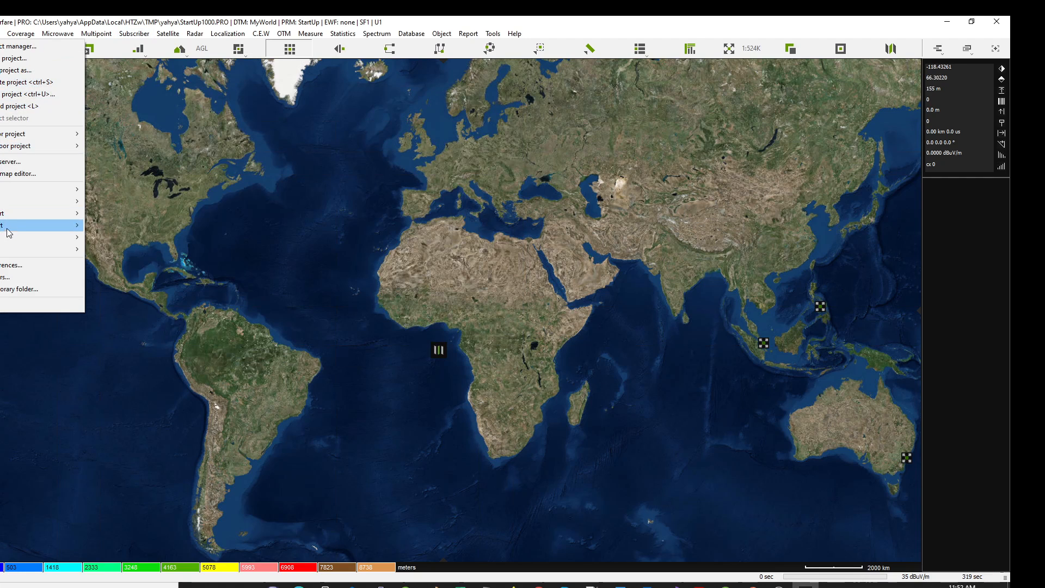
mouse_move(15, 241)
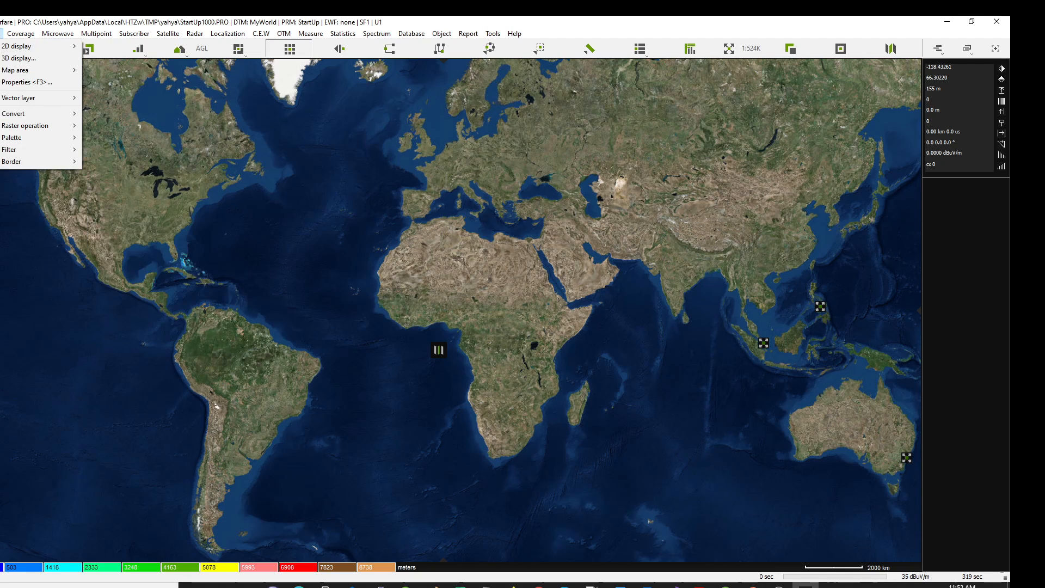
mouse_move(1, 34)
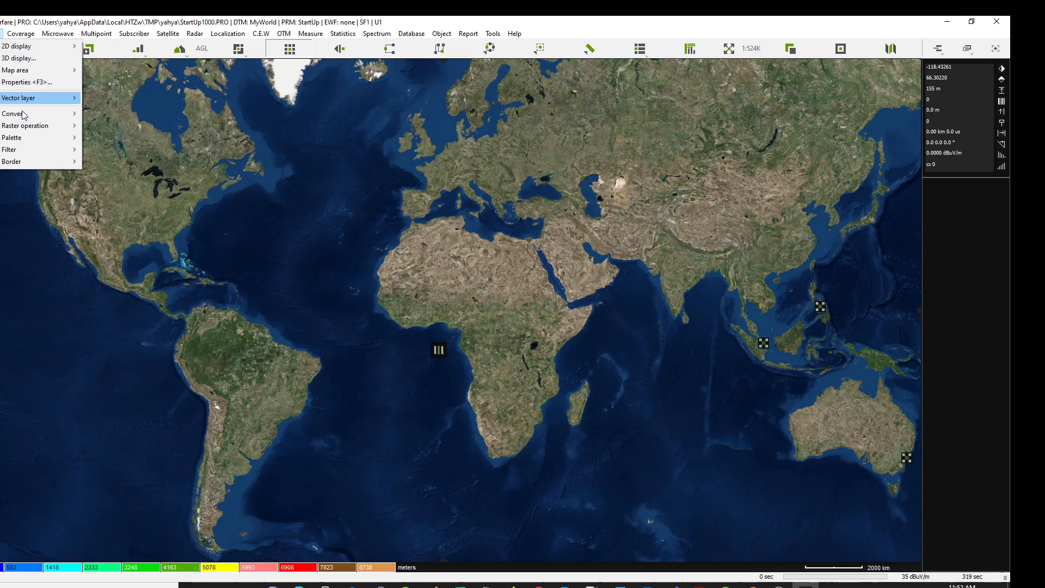
mouse_move(41, 128)
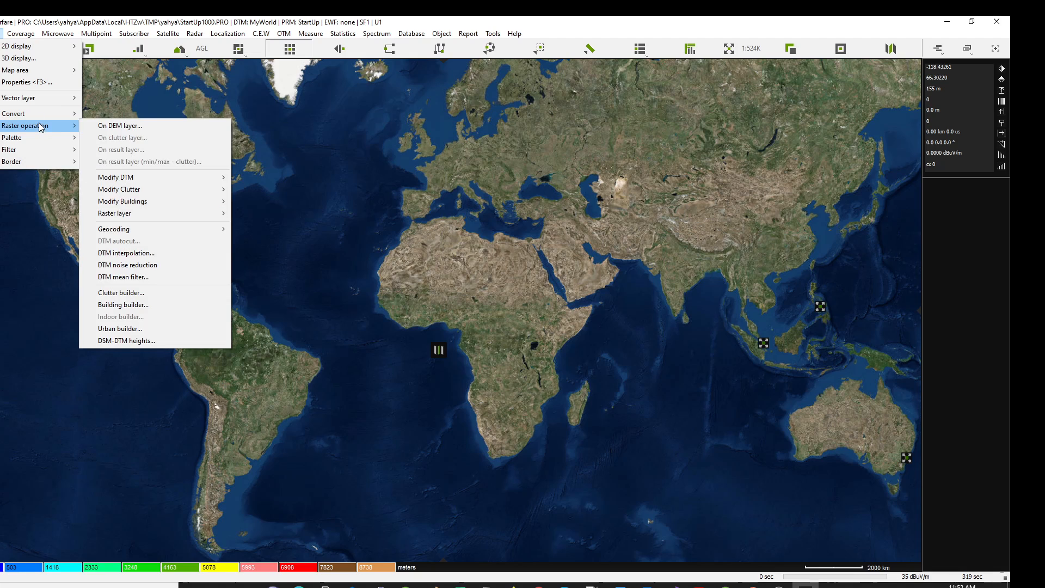
mouse_move(193, 207)
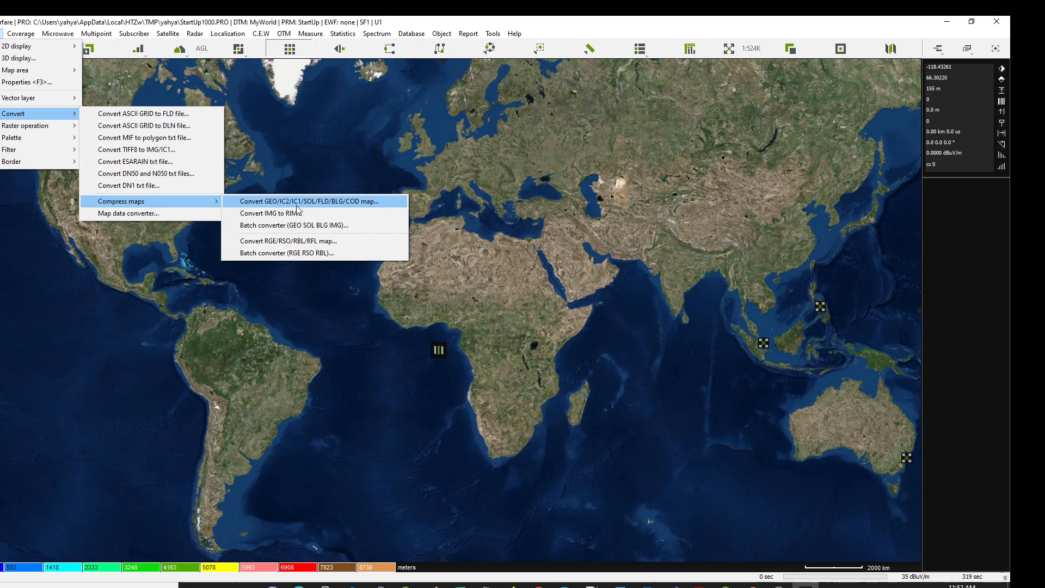
left_click(321, 203)
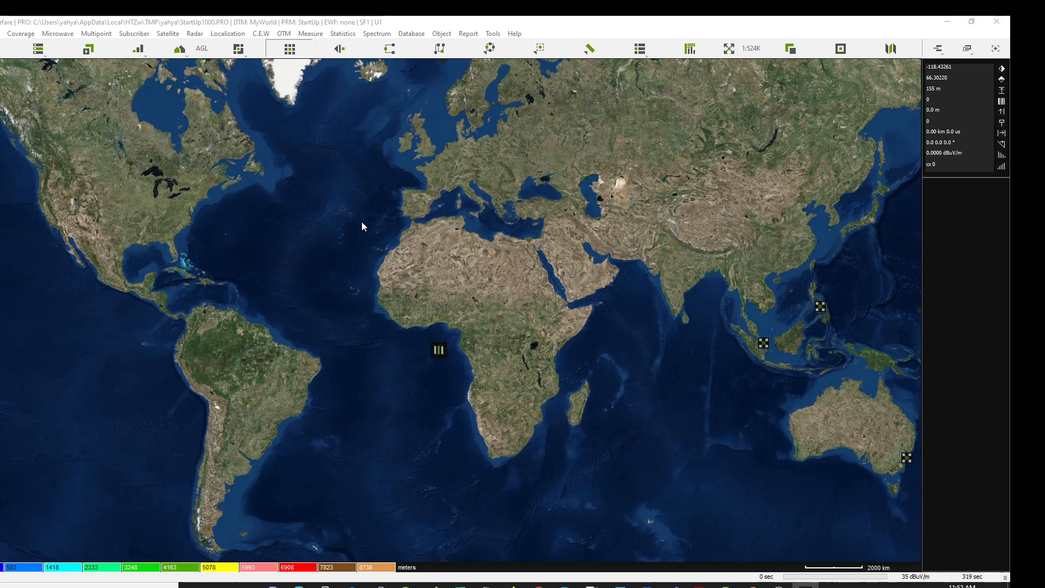
type("D:\\ownCloud\\ATDI PTY\\7- Support\\RBAT\\Rasters")
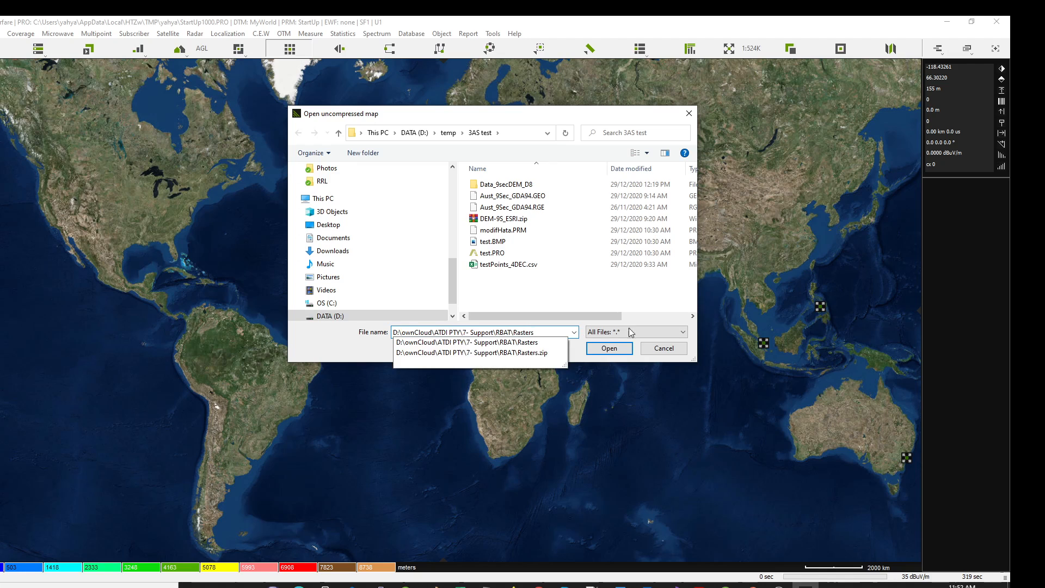
key("alt+Tab")
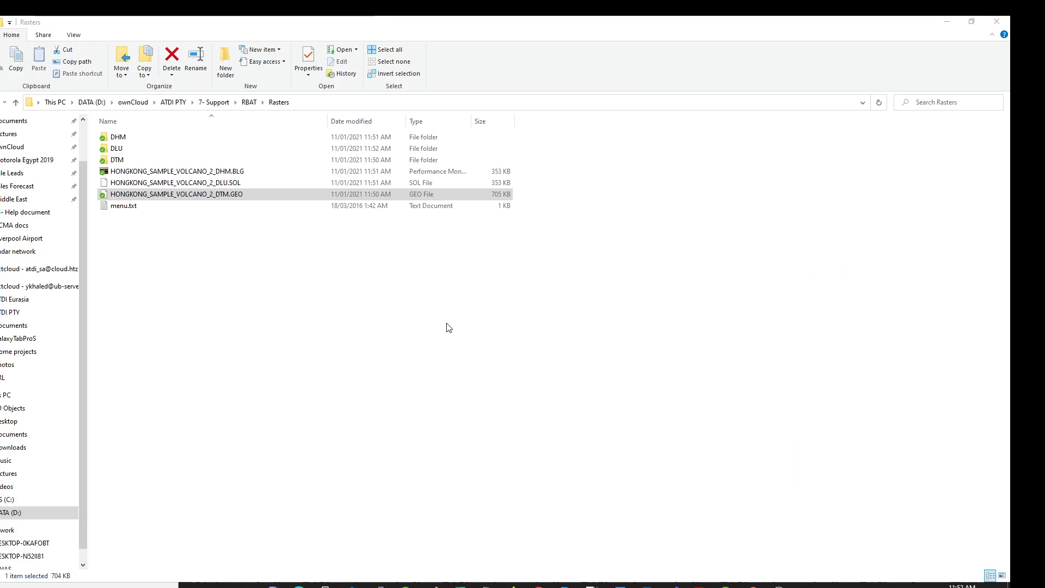
left_click(215, 172)
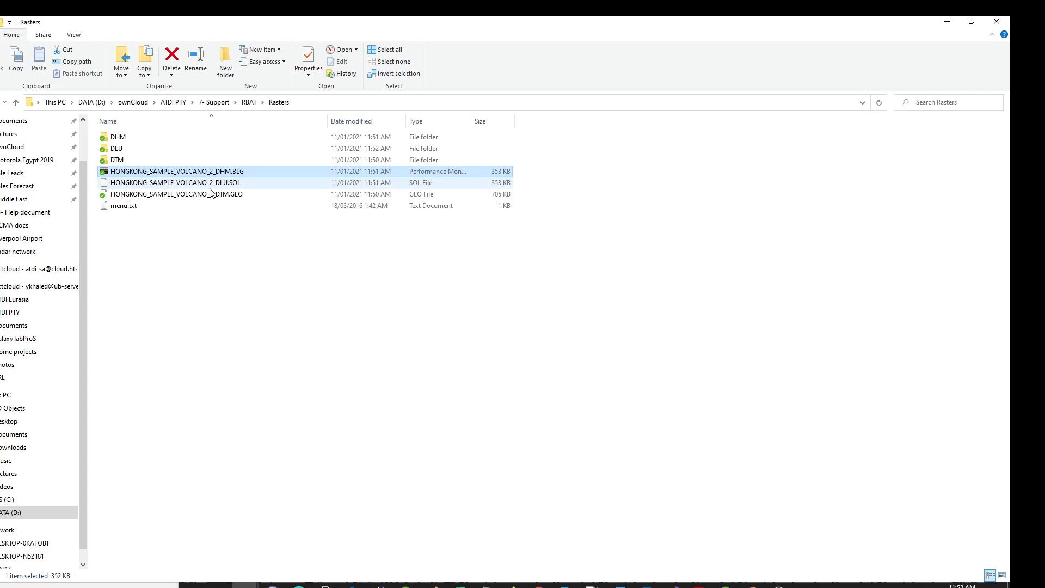
left_click(210, 194, "shift")
key("alt+Tab")
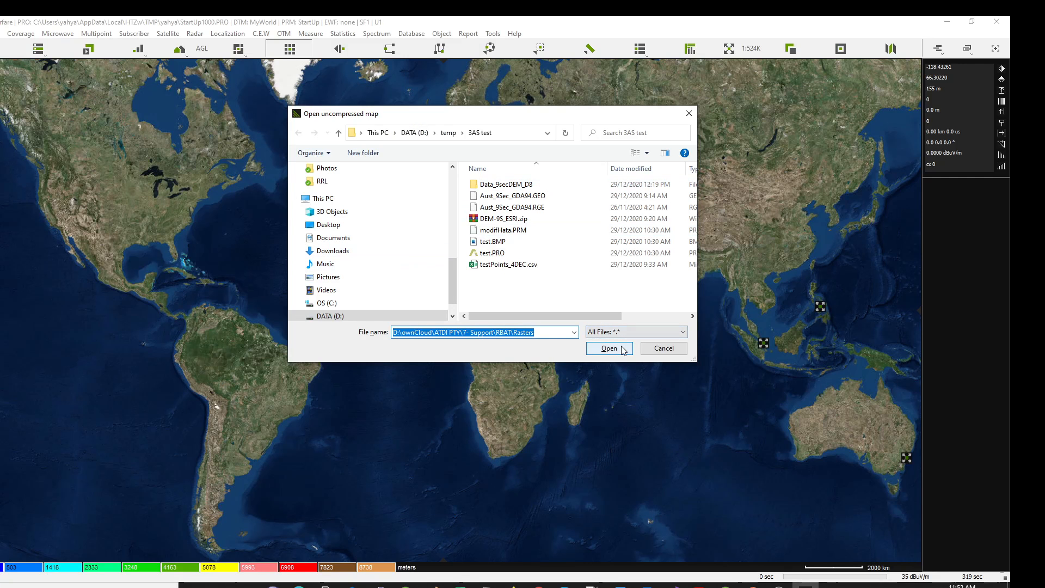
key("Return")
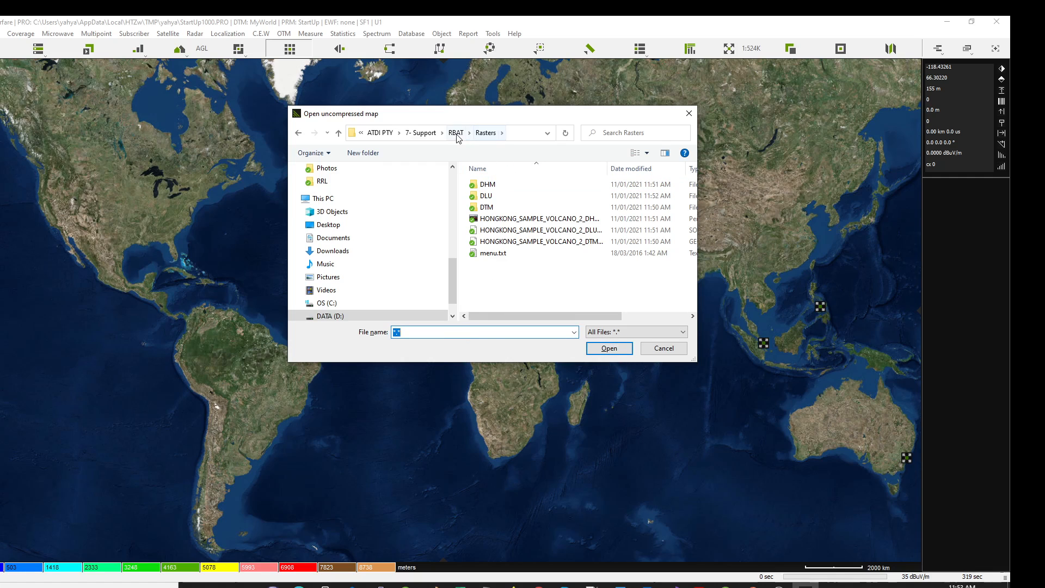
- Compress HONGKONG_SAMPLE_VOLCANO_2_DHM.BLG and check the output in the Rasters folder in File Explorer
left_click(482, 220)
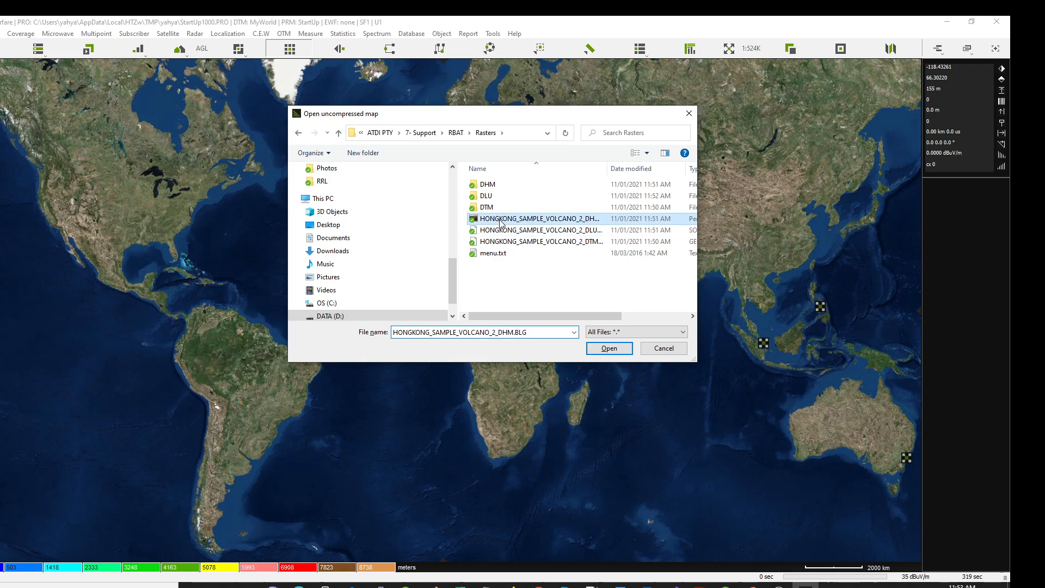
left_click(609, 348)
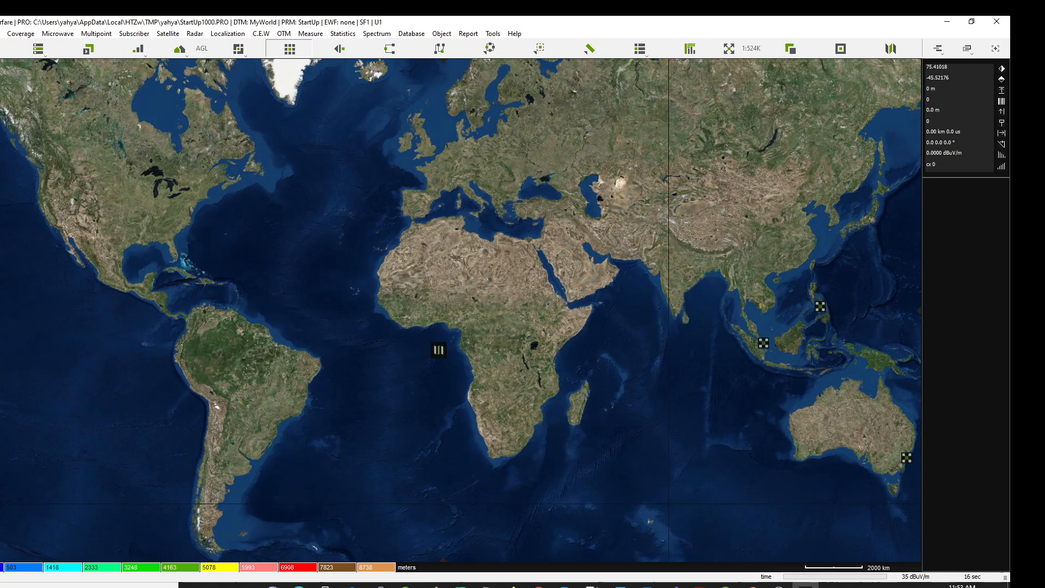
key("alt+Tab")
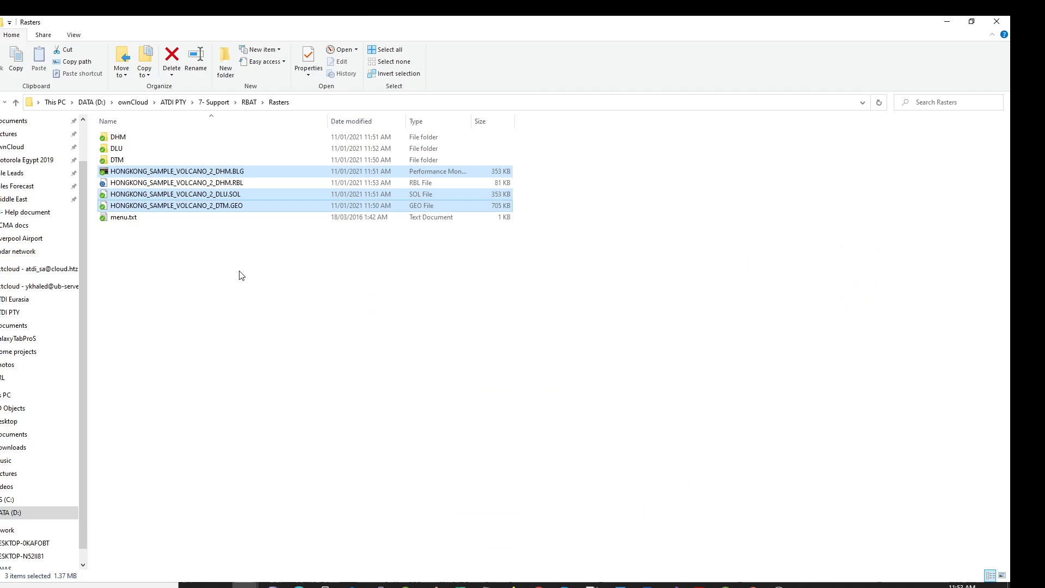
left_click(250, 330)
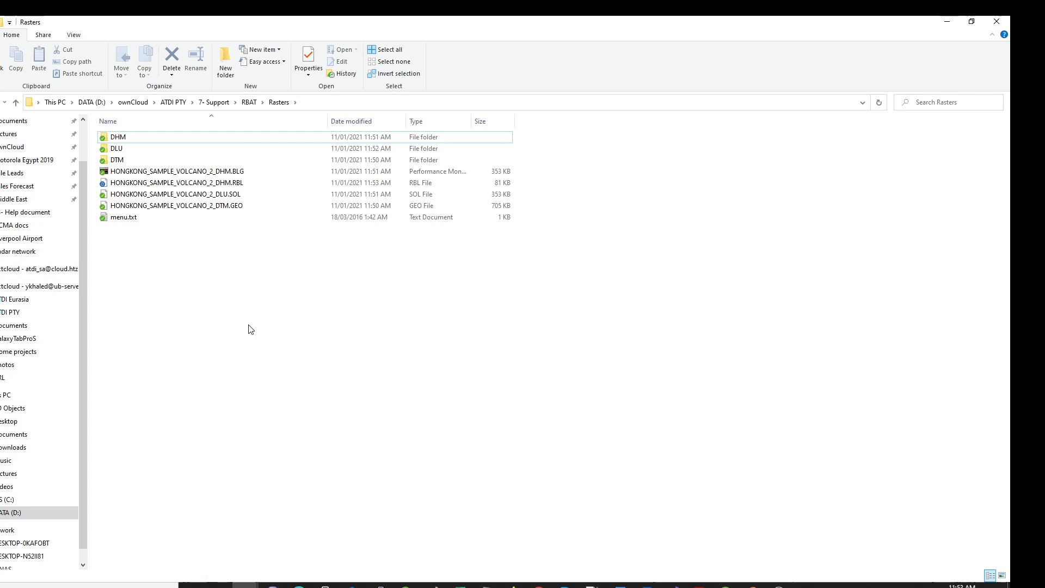
- Return to HTZ warfare and batch-compress the GEO, SOL and BLG maps in D:\ownCloud\ATDI PTY\7- Support\RBAT\Rasters
key("alt+Tab")
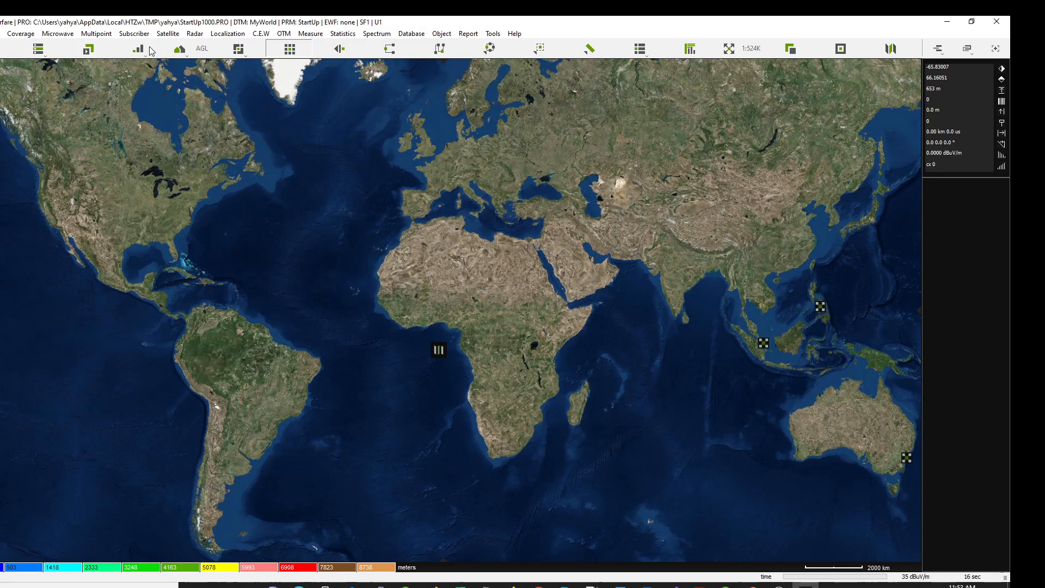
left_click(3, 34)
mouse_move(35, 114)
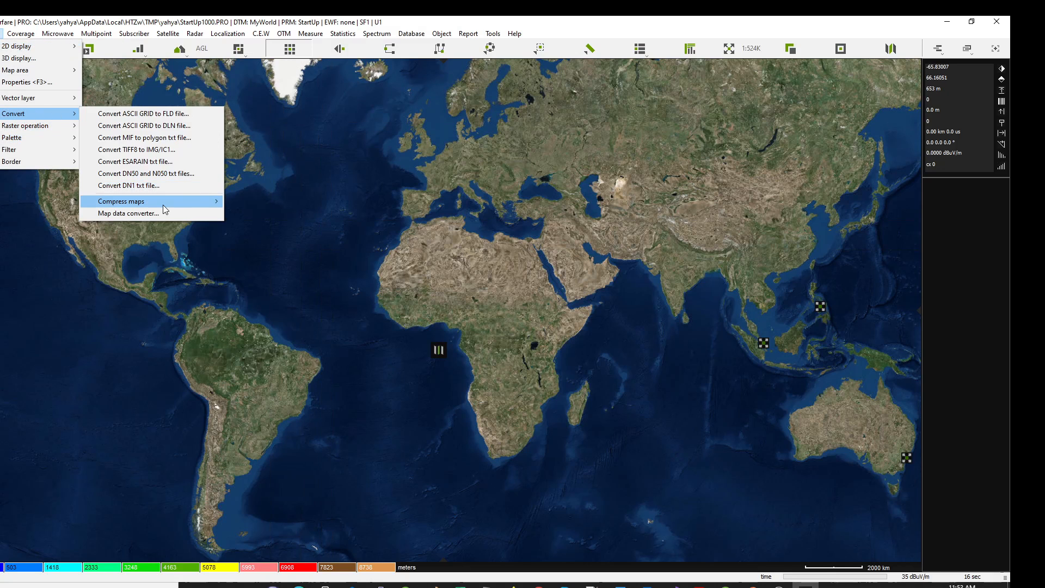
mouse_move(164, 202)
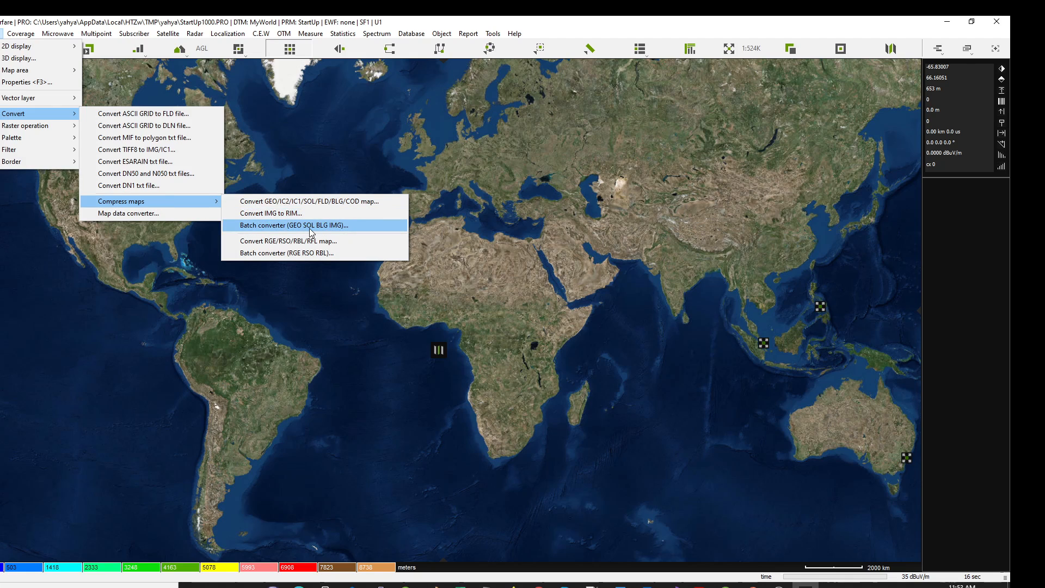
left_click(312, 225)
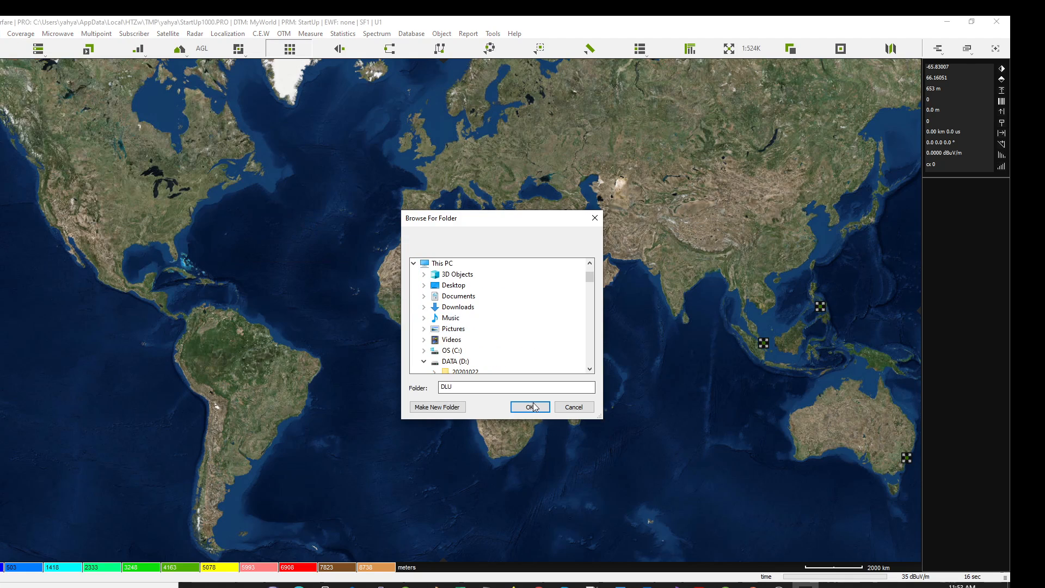
type("D:\\ownCloud\\ATDI PTY\\7- Support\\RBAT\\Rasters")
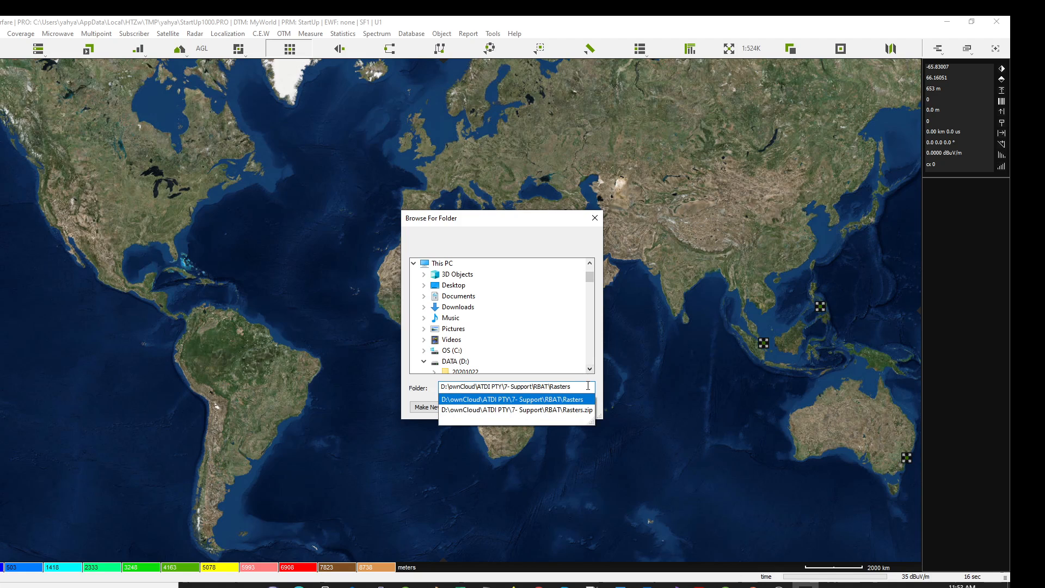
left_click(529, 431)
left_click(531, 413)
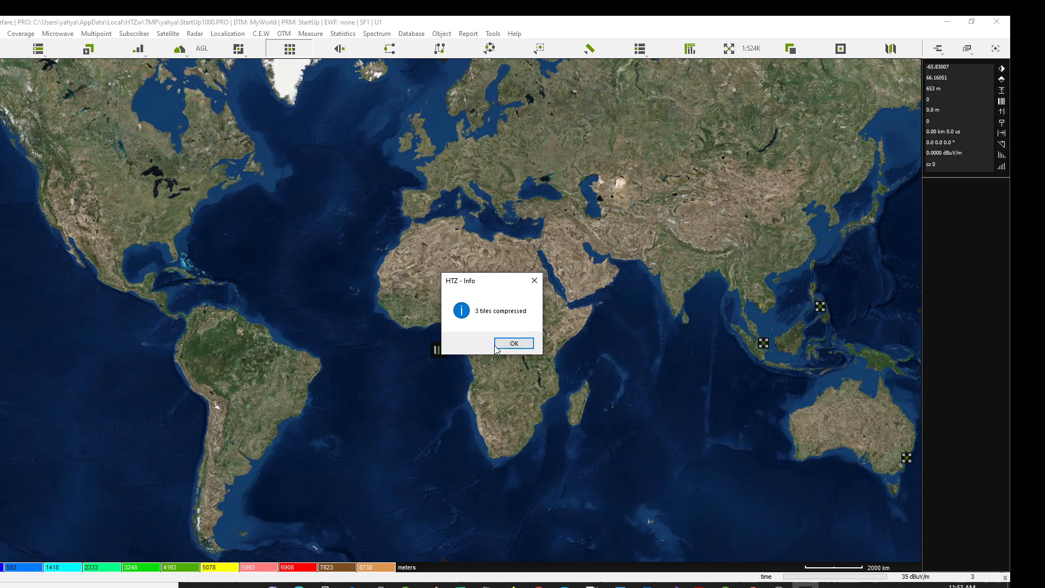
left_click(497, 345)
- In File Explorer, sort Rasters by date modified and cut the compressed RBL, RSO and RGE files for moving
key("alt+Tab")
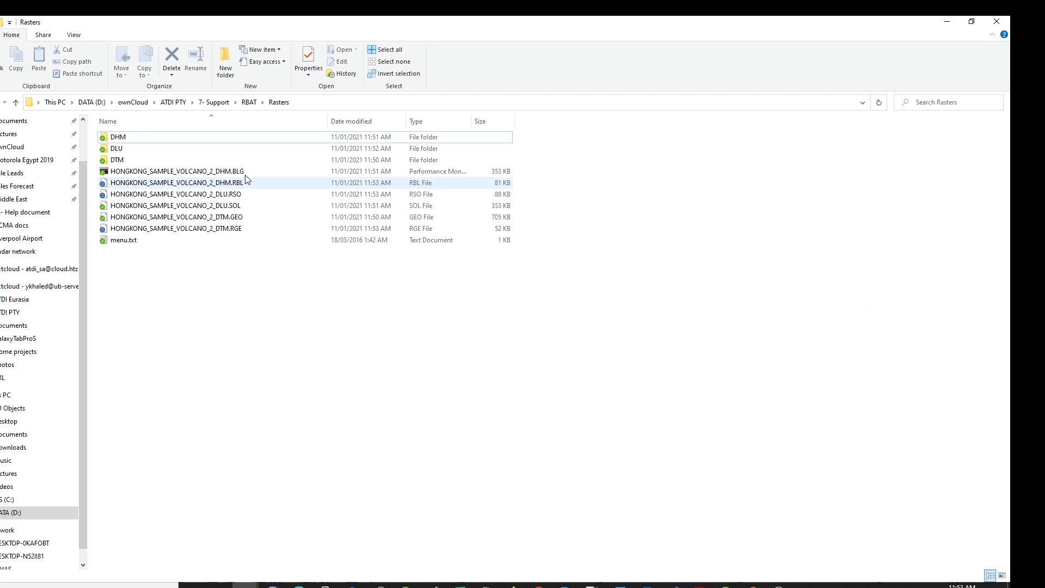
left_click(352, 119)
left_click(215, 137)
left_click(219, 161, "shift")
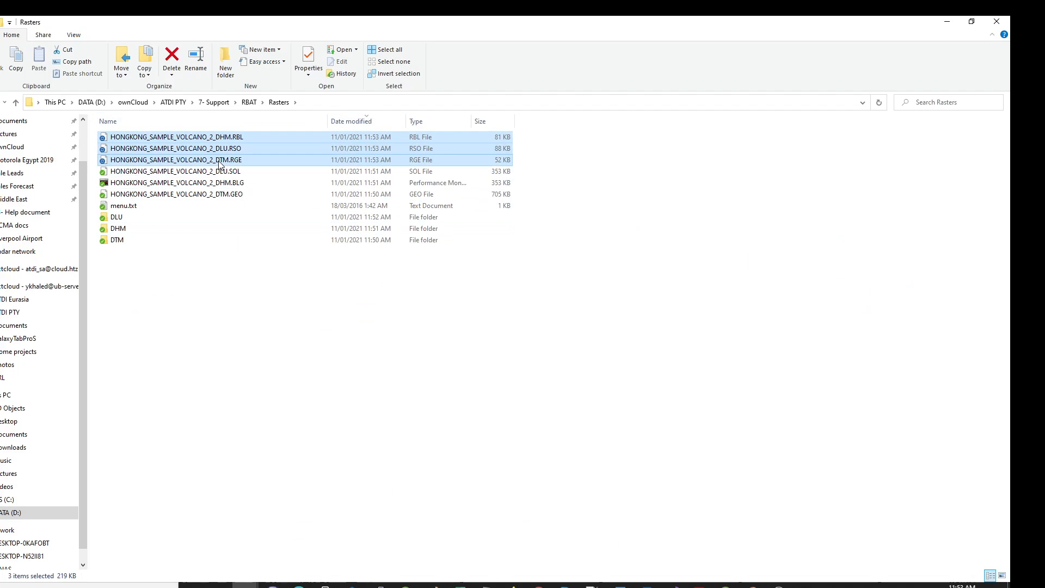
key("ctrl+c")
- Create a folder named Final outcome inside Rasters and open it
left_click(226, 65)
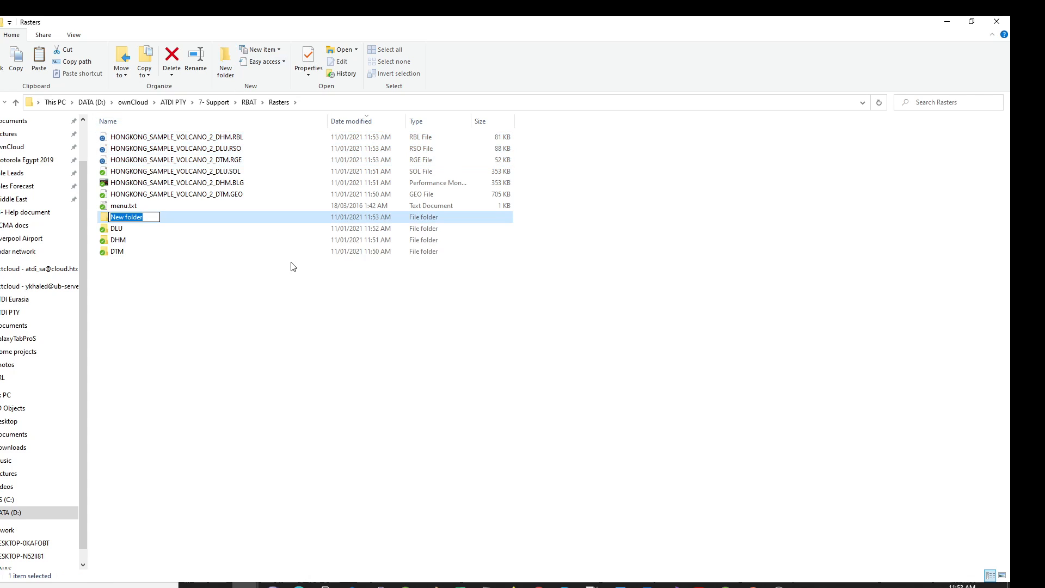
type("Fina")
type("l outcox")
type("om")
type("e")
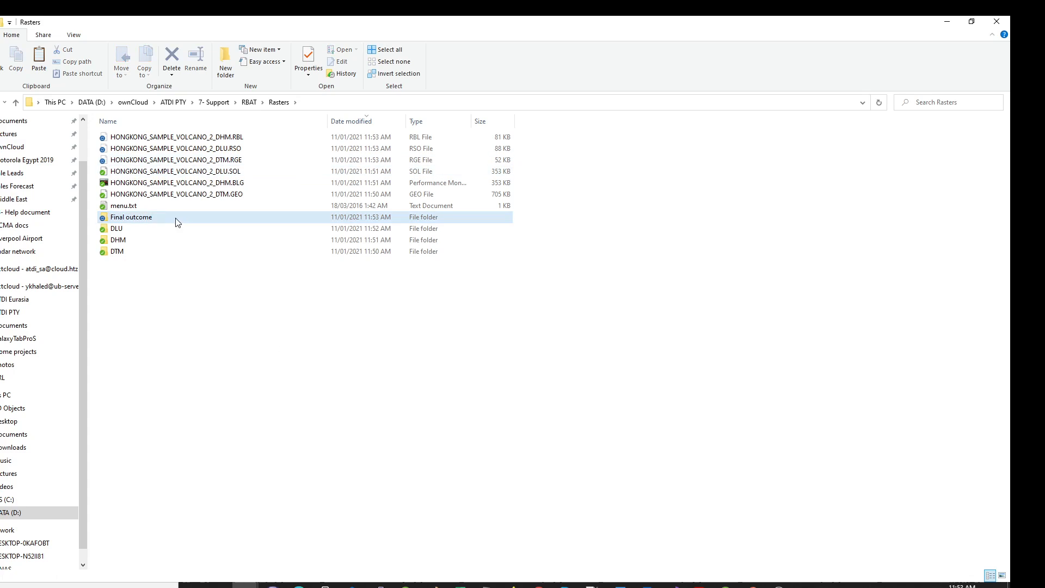
key("Return")
key("Return")
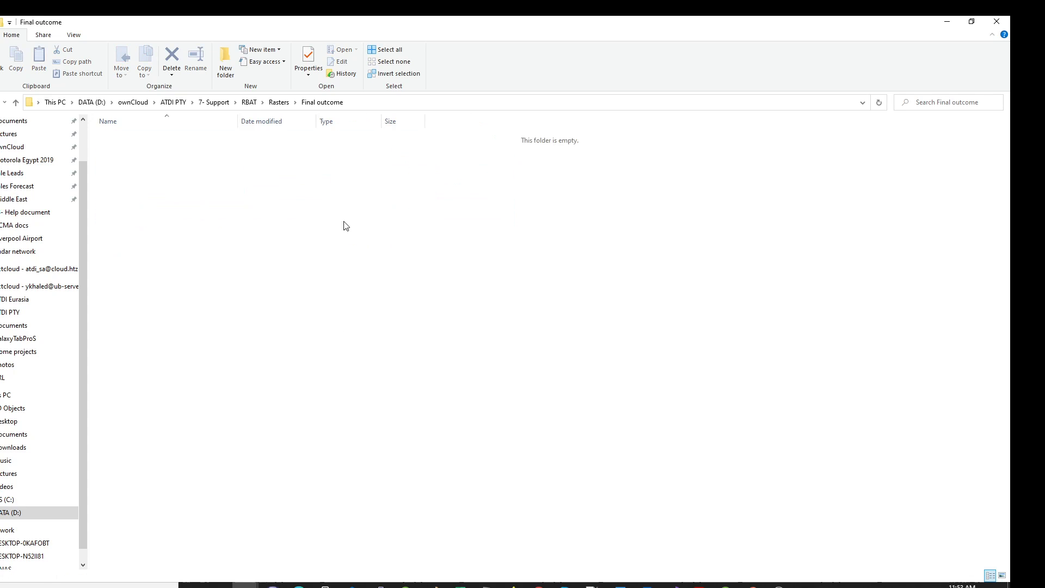
- Paste the RBL, RSO and RGE files into Final outcome and add menu.txt from Rasters to the same folder
key("ctrl+v")
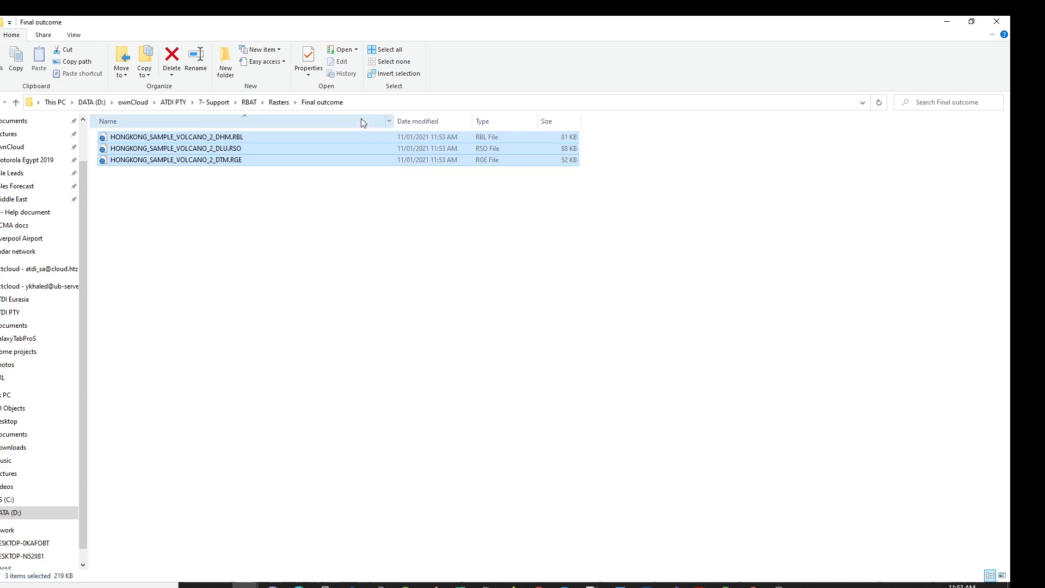
left_click(278, 103)
left_click(123, 171)
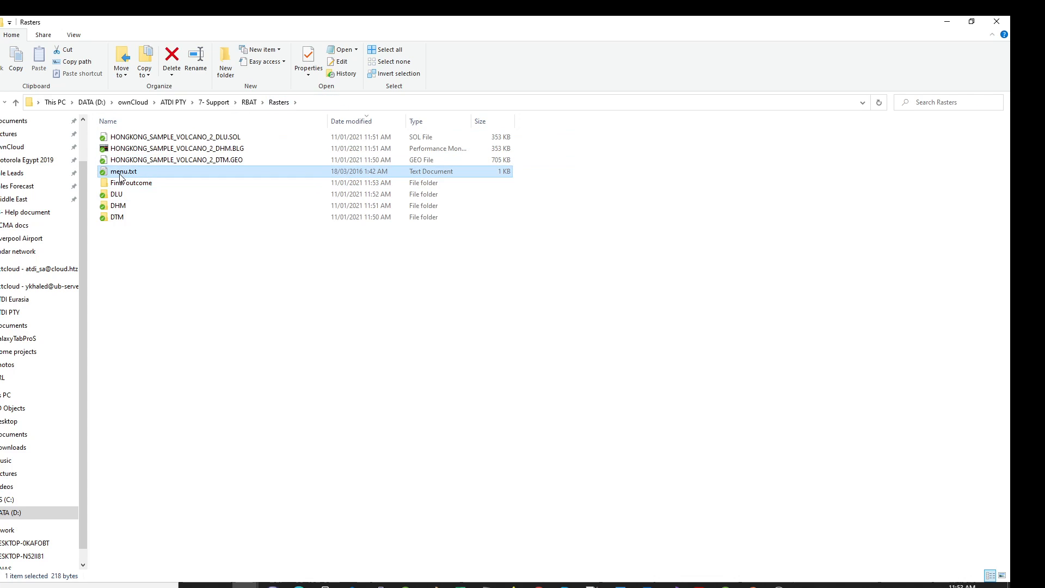
double_click(131, 183)
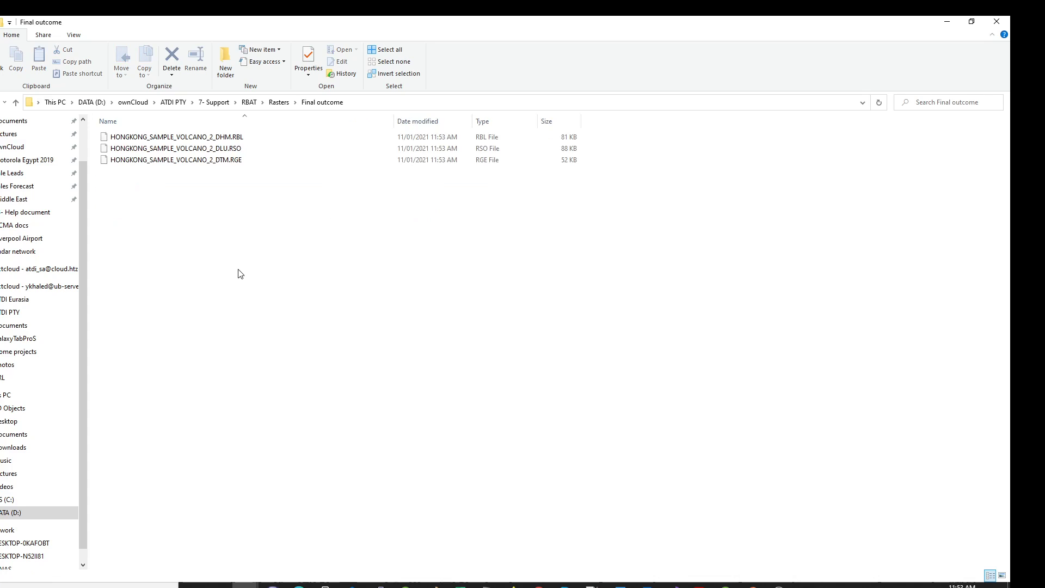
key("ctrl+v")
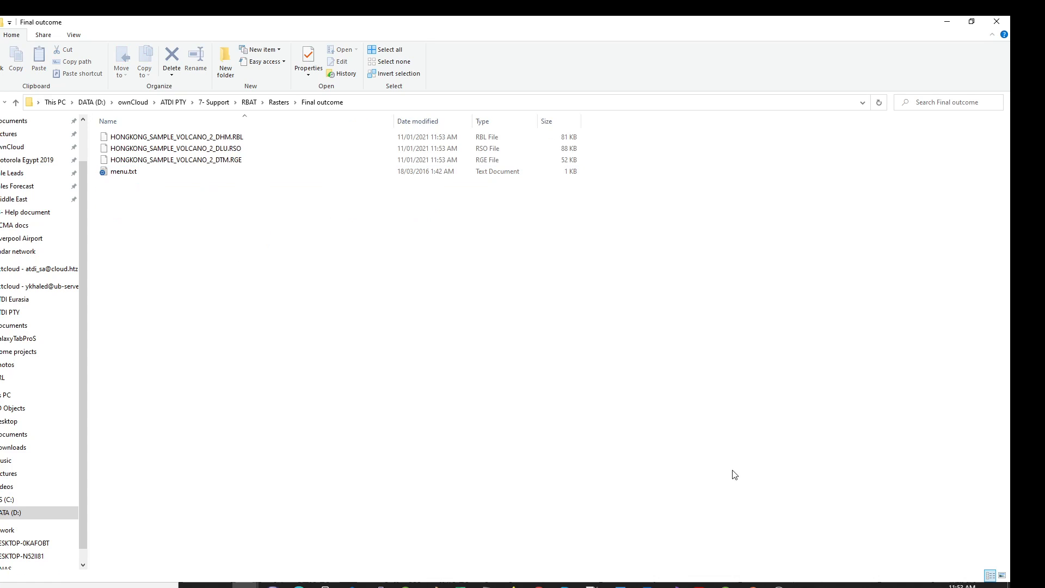
- Switch to HTZ warfare and start a new project in the Project manager
left_click(280, 103)
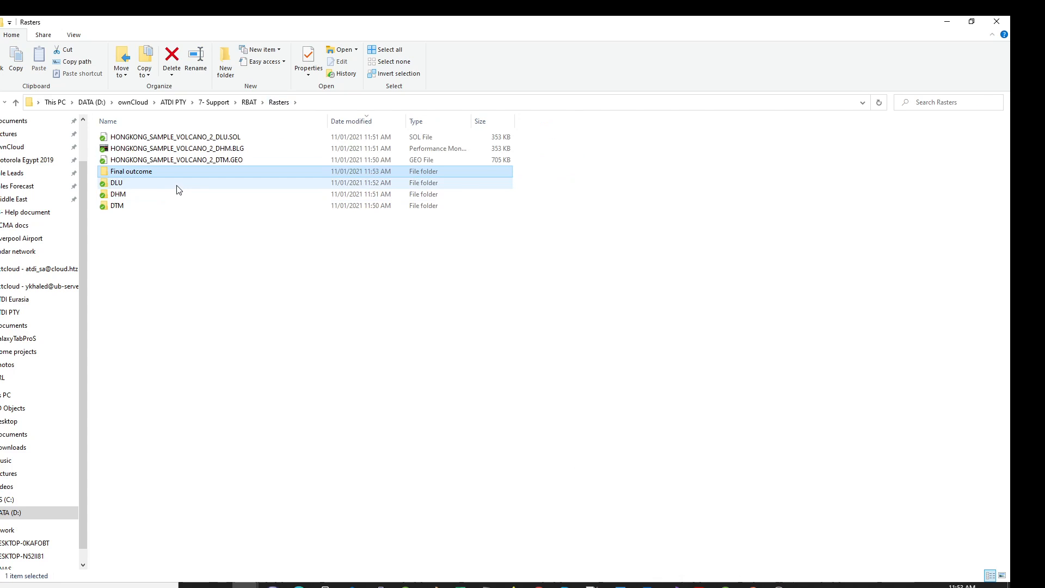
double_click(120, 172)
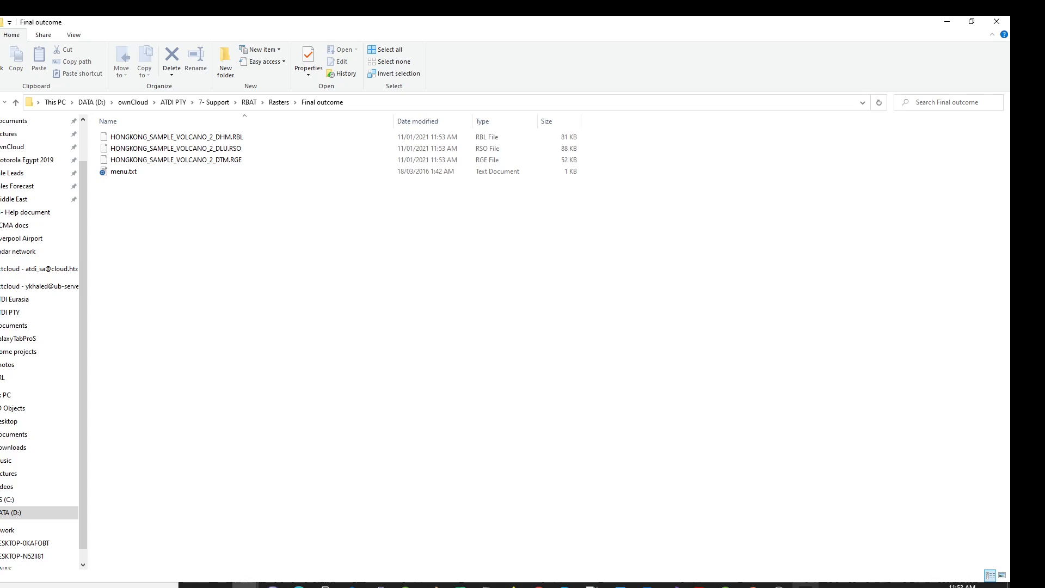
left_click(806, 585)
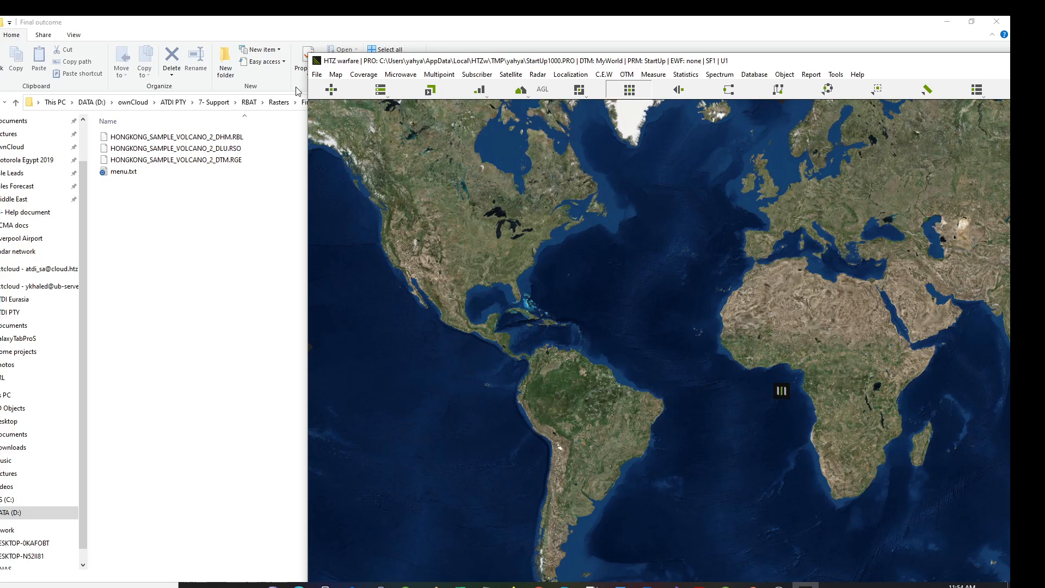
left_click(315, 75)
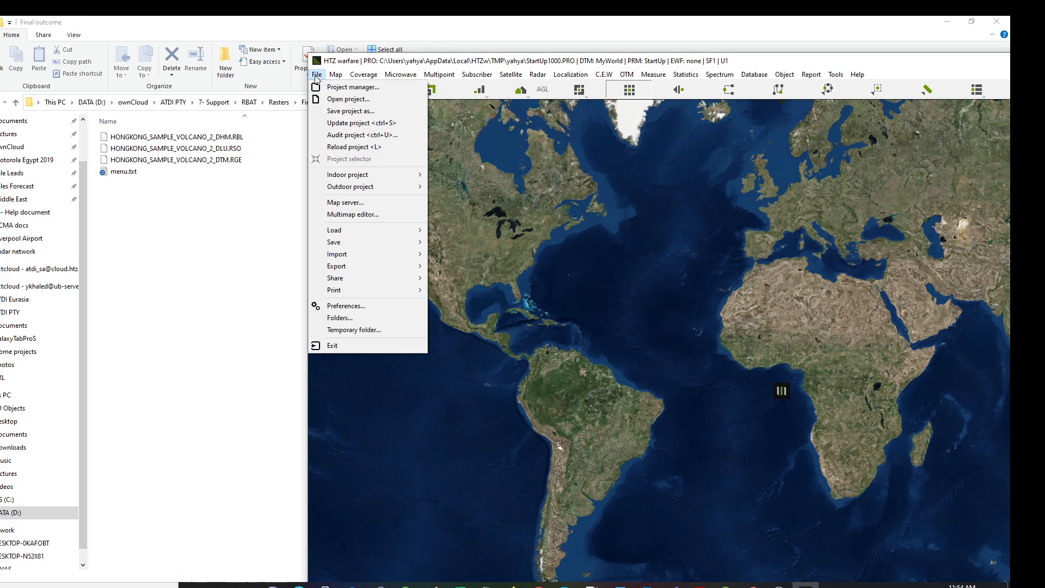
left_click(343, 87)
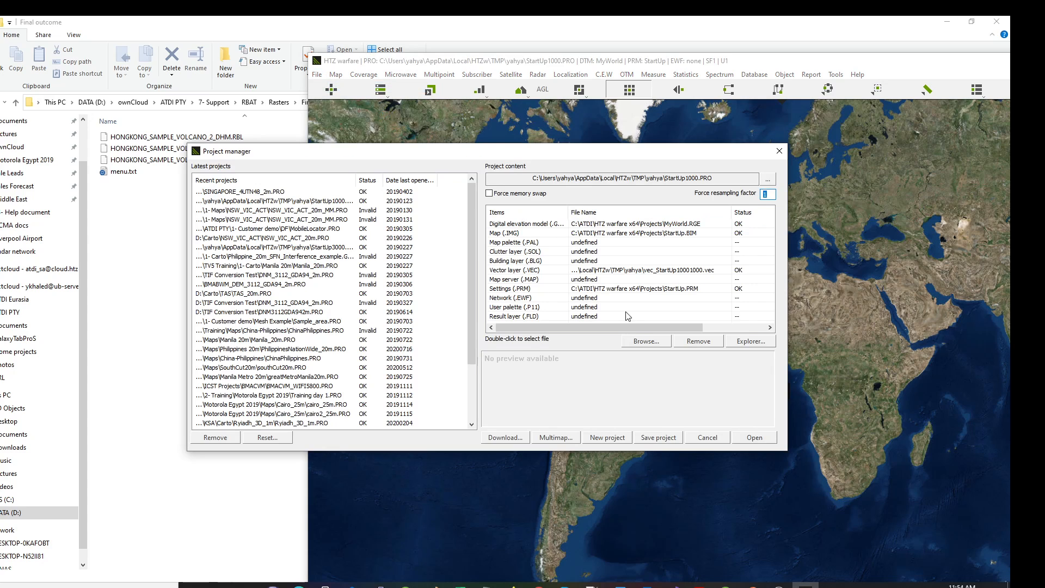
left_click(610, 438)
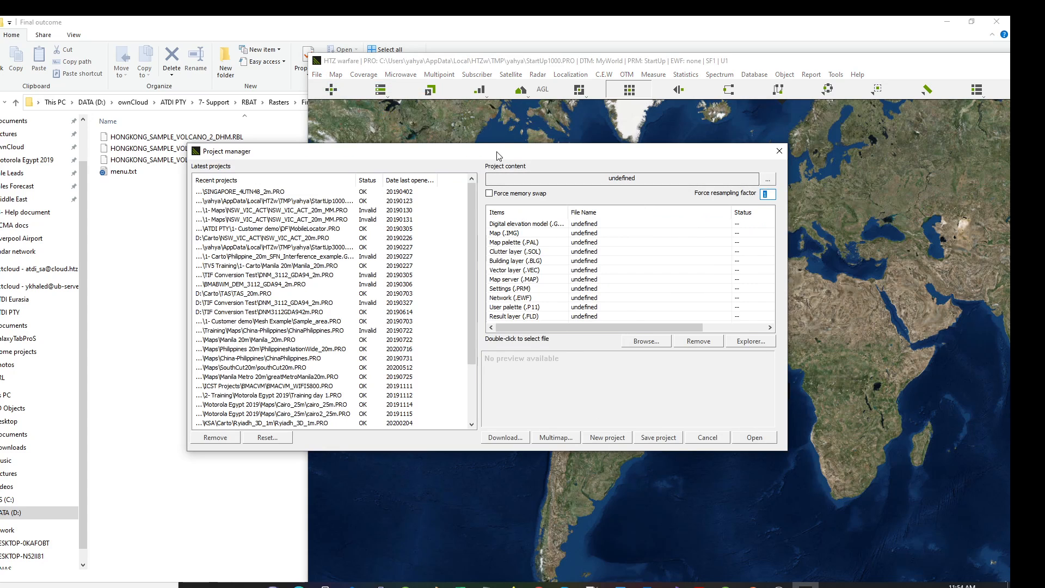
- Add the Hong Kong sample DHM.RBL, DLU.RSO and DTM.RGE files from Final outcome to the new project's content
left_click(165, 138)
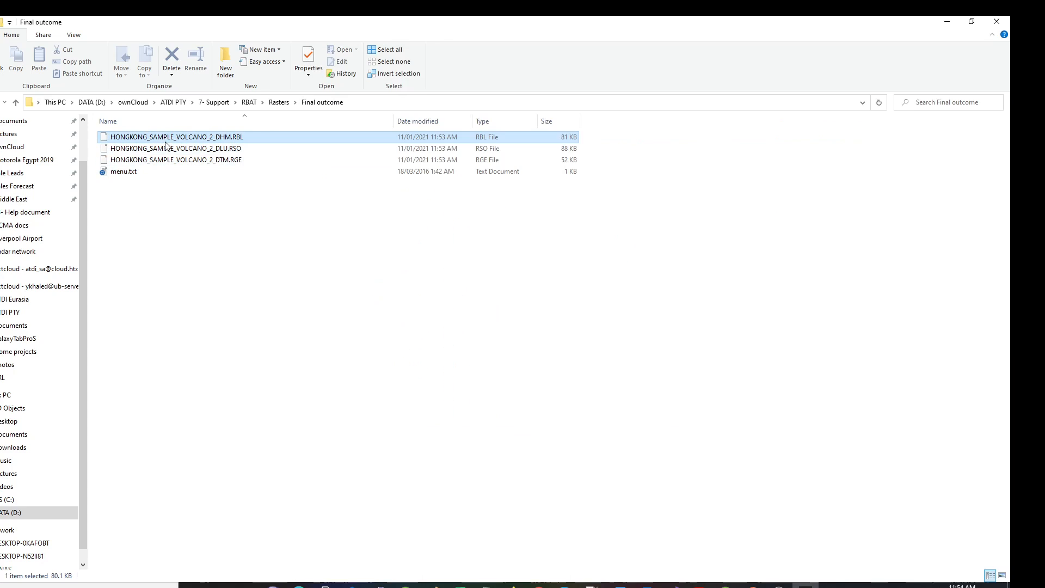
left_click(165, 160, "shift")
key("alt+Tab")
left_click_drag(165, 159, 708, 270)
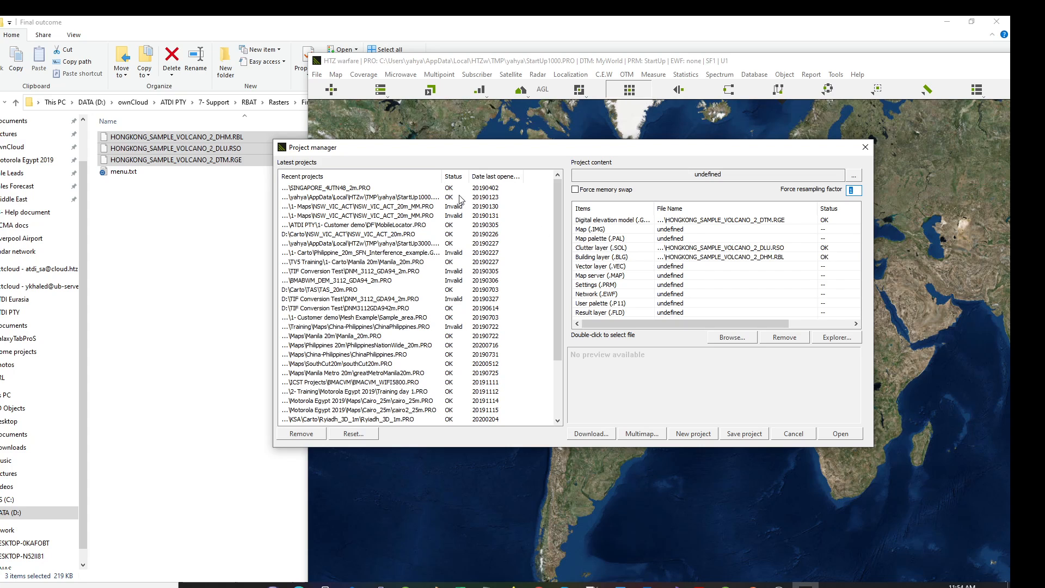
- Check the clutter and building layer assignments in the project content and select the Map (.IMG) entry
left_click(175, 254)
left_click(446, 104)
key("alt+Tab")
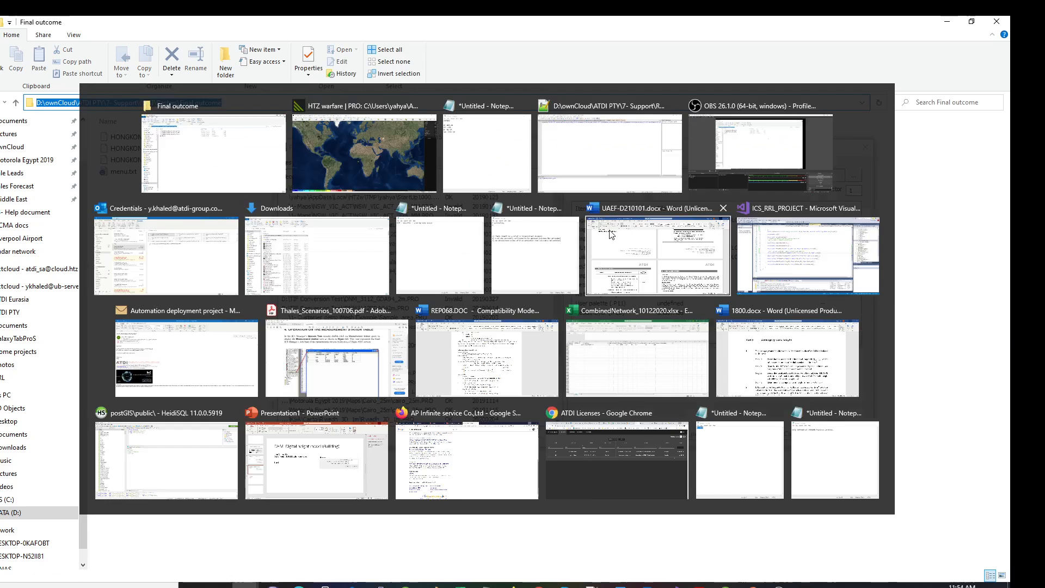
left_click(784, 221)
left_click(787, 249)
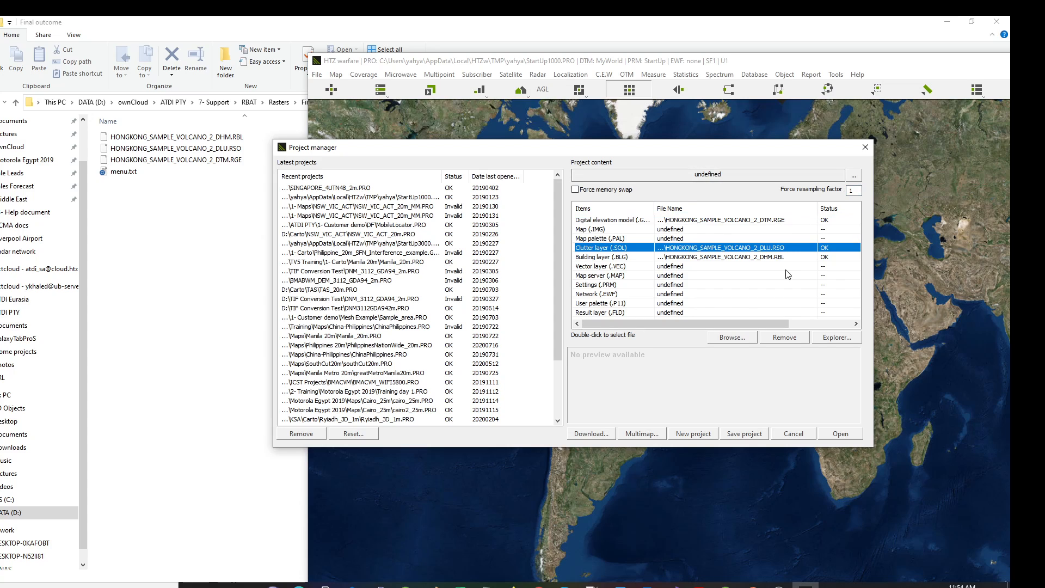
left_click(784, 266)
left_click(640, 231)
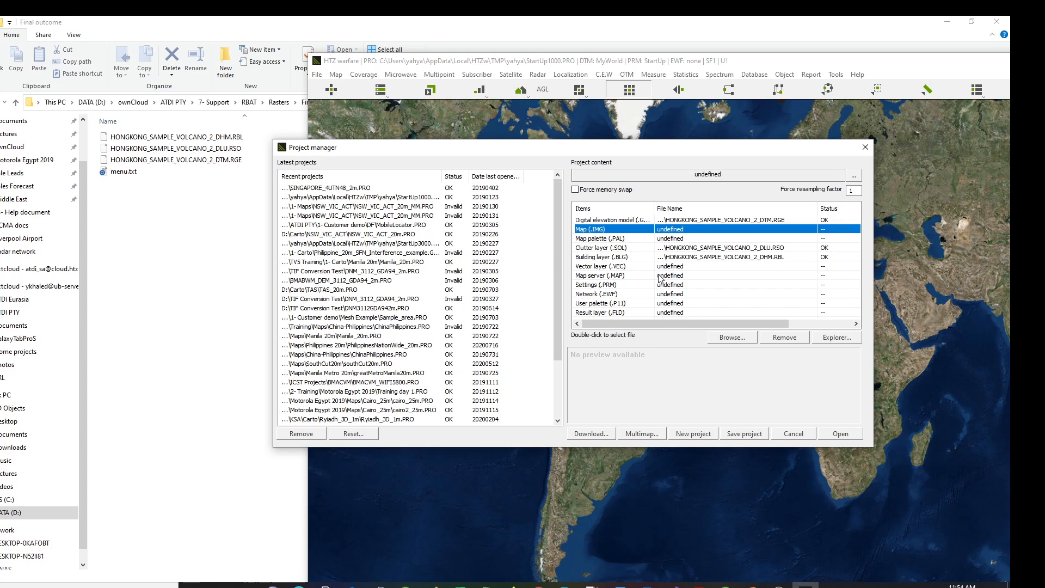
- In File Explorer, browse from ownCloud through ATDI PTY, 7- Support and RBAT to the Rasters folder and maximize the window
left_click(244, 585)
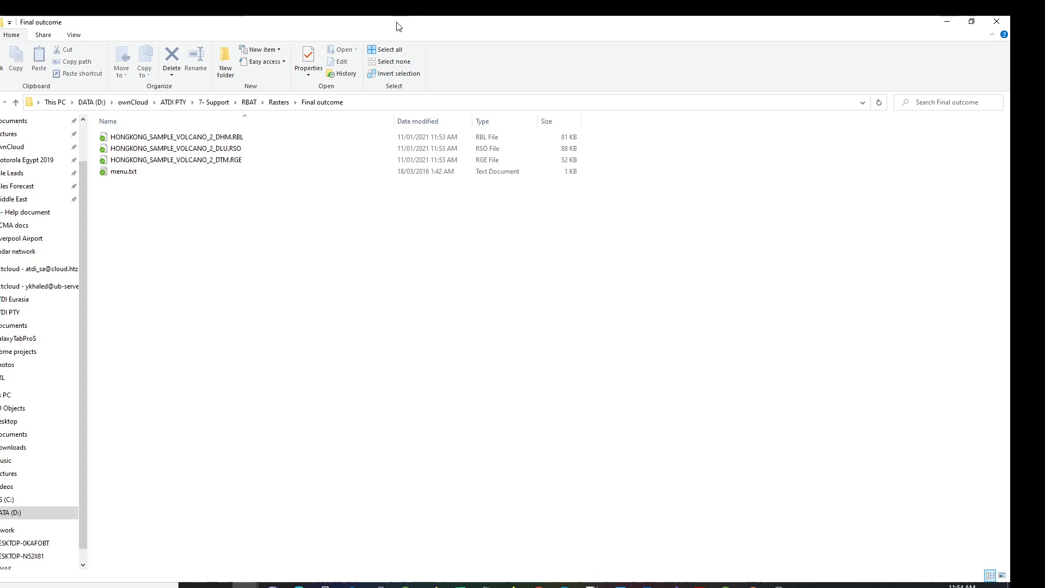
left_click(298, 544)
left_click_drag(463, 23, 1042, 153)
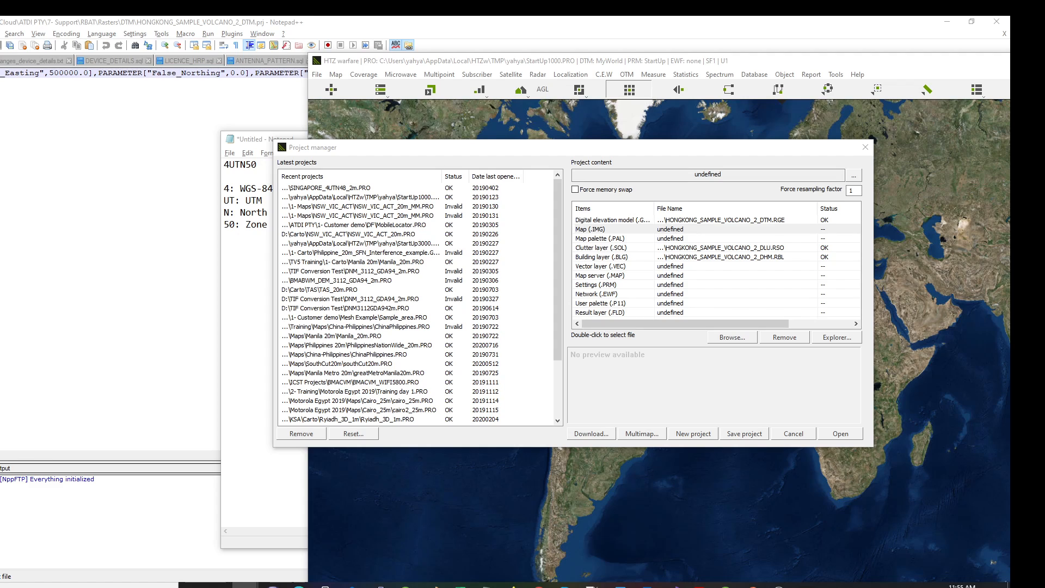
left_click_drag(0, 60, 366, 148)
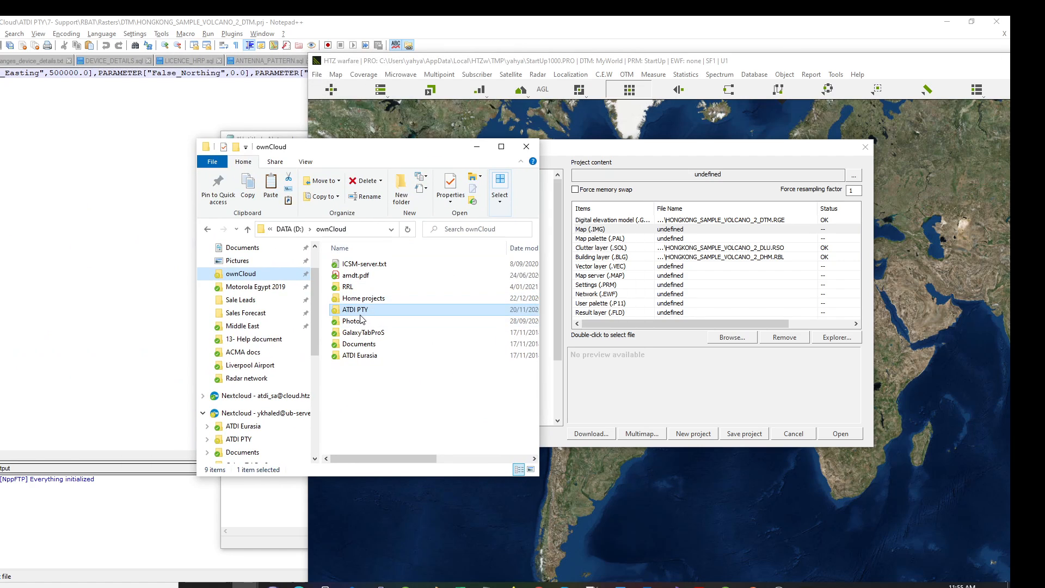
double_click(360, 310)
double_click(370, 298)
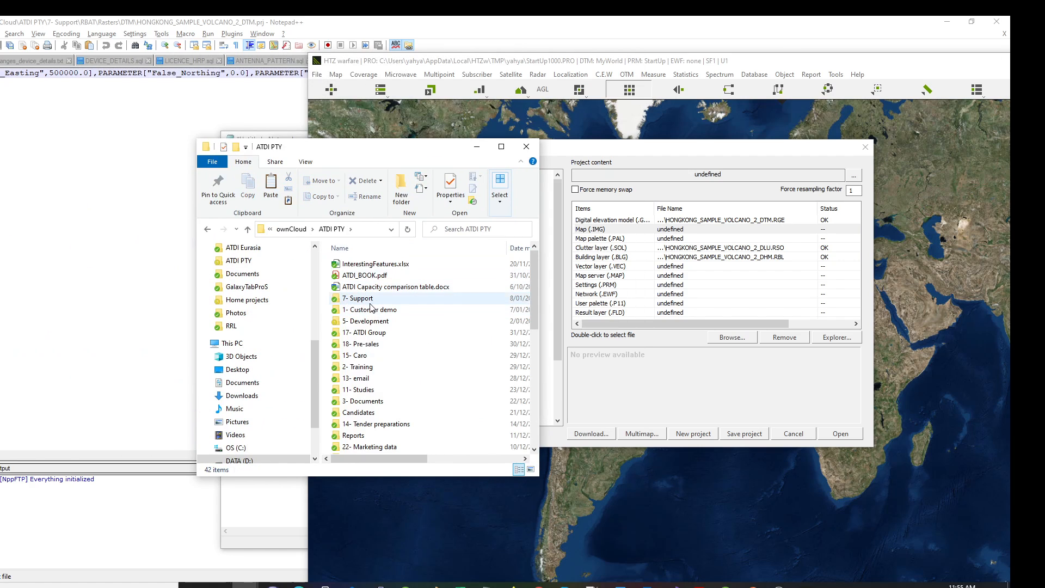
double_click(350, 264)
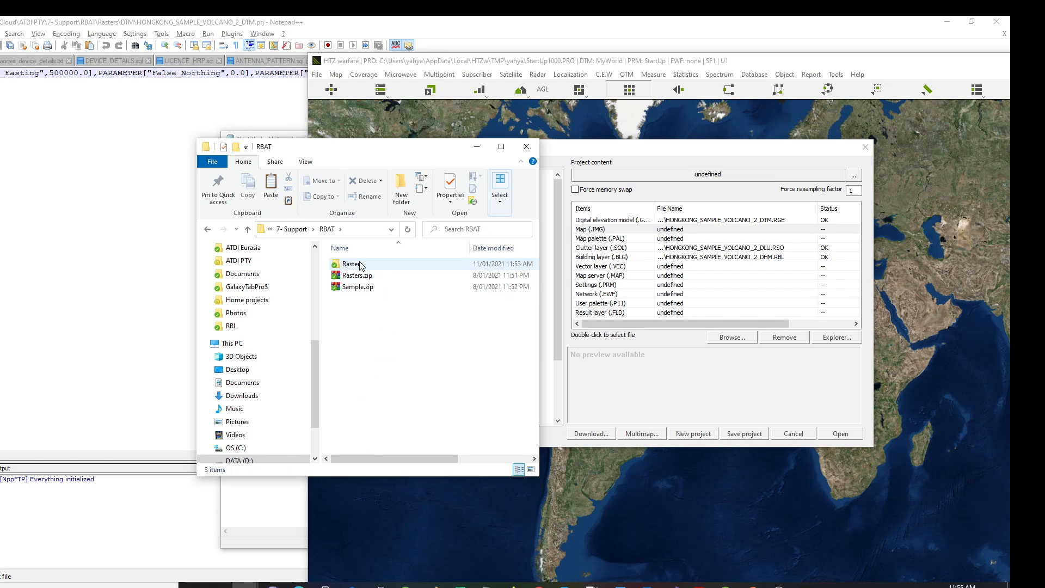
left_click(360, 265)
double_click(360, 265)
double_click(418, 148)
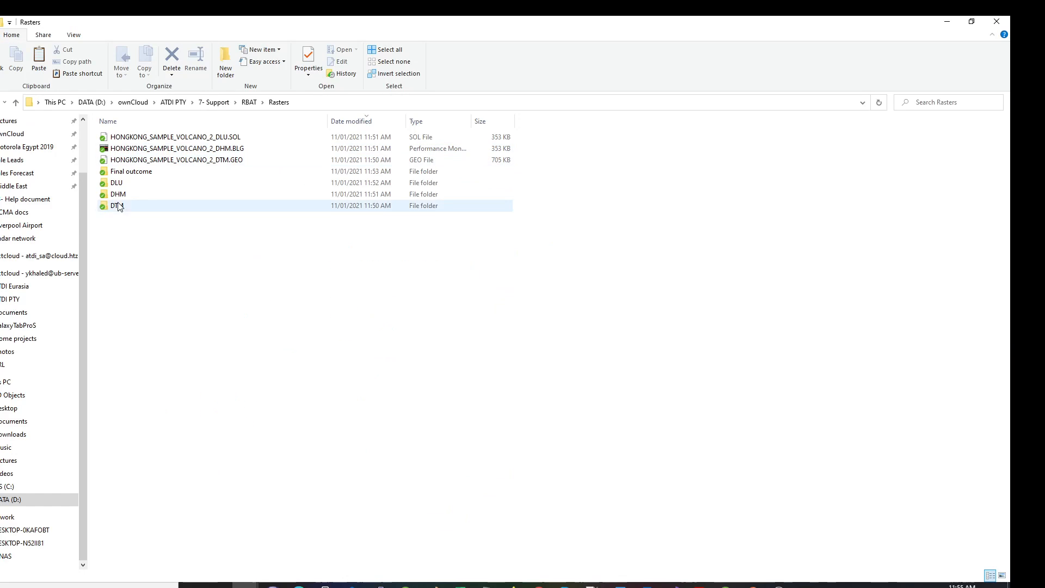
- Open the Final outcome folder and add the Image.BIM file to it
left_click(129, 173)
double_click(129, 173)
left_click(161, 173)
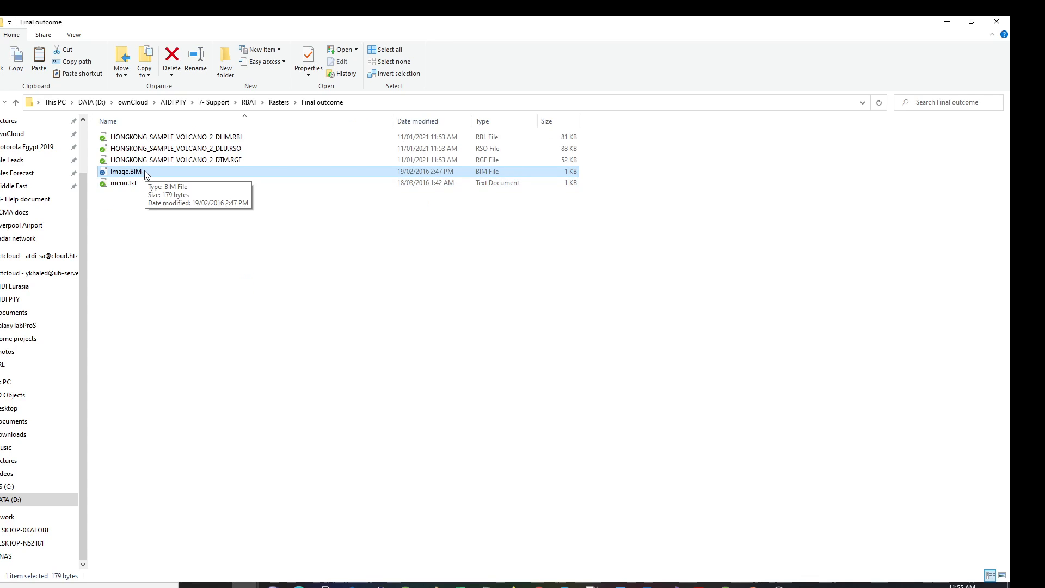
- Return to the Project manager and assign Image.BIM from Final outcome to the project's Map (.IMG) entry
left_click(369, 102)
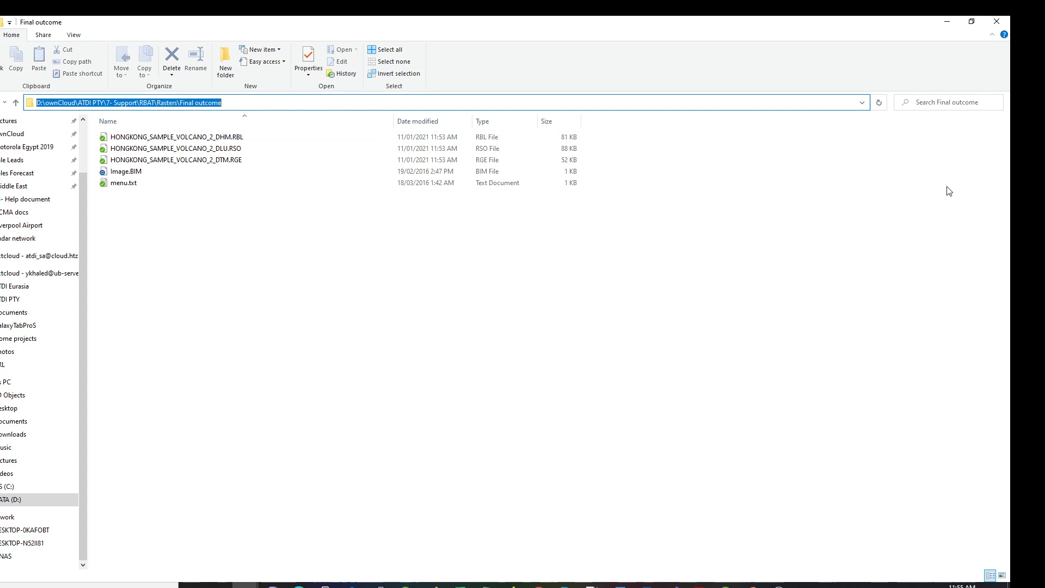
key("alt+Tab")
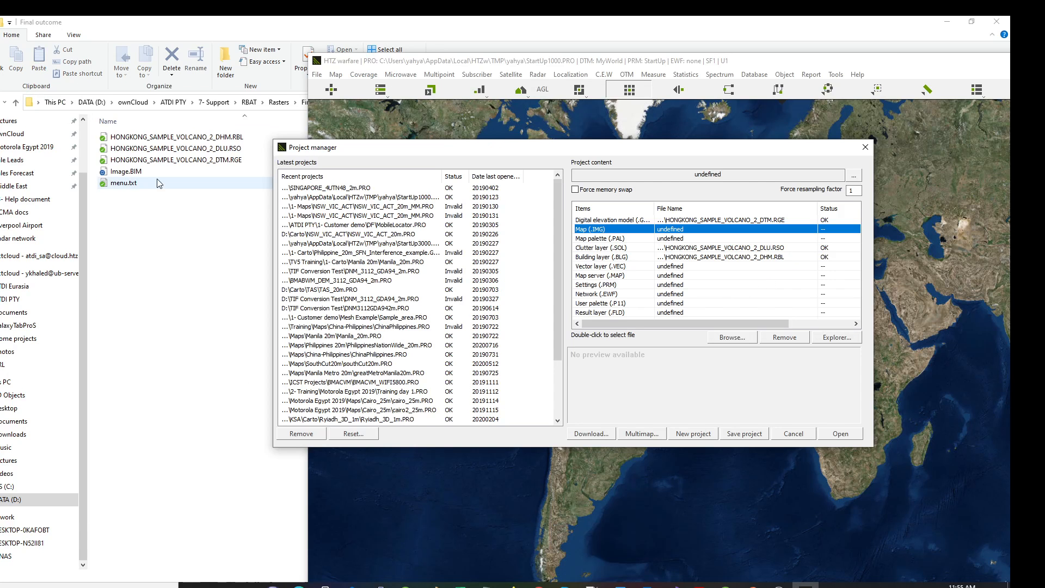
left_click(133, 172)
left_click_drag(139, 177, 723, 229)
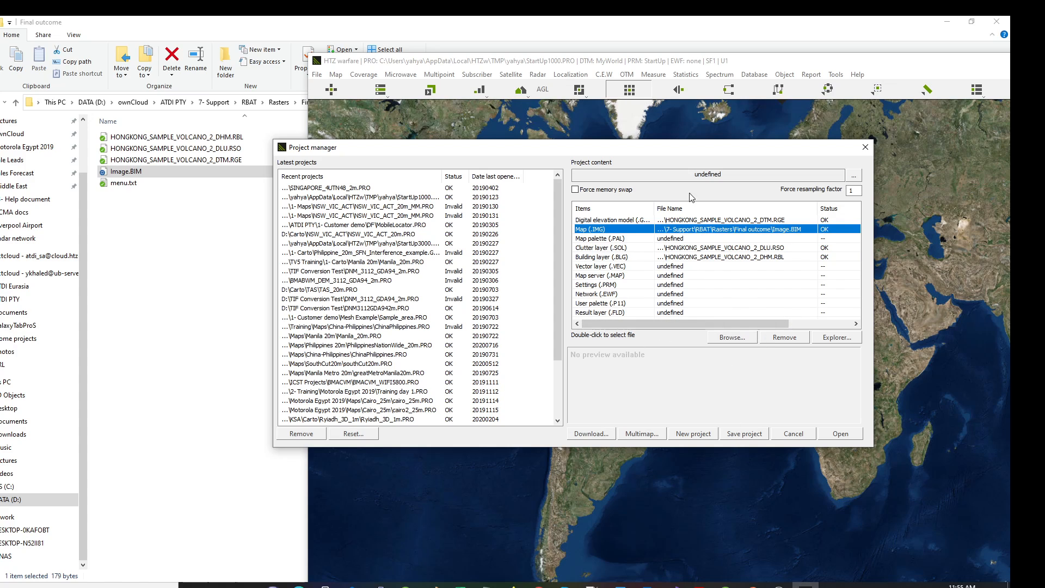
- Save the project as HKSV2m in D:\ownCloud\ATDI PTY\7- Support\RBAT\Rasters\Final outcome
left_click(197, 250)
left_click(375, 105)
key("ctrl+c")
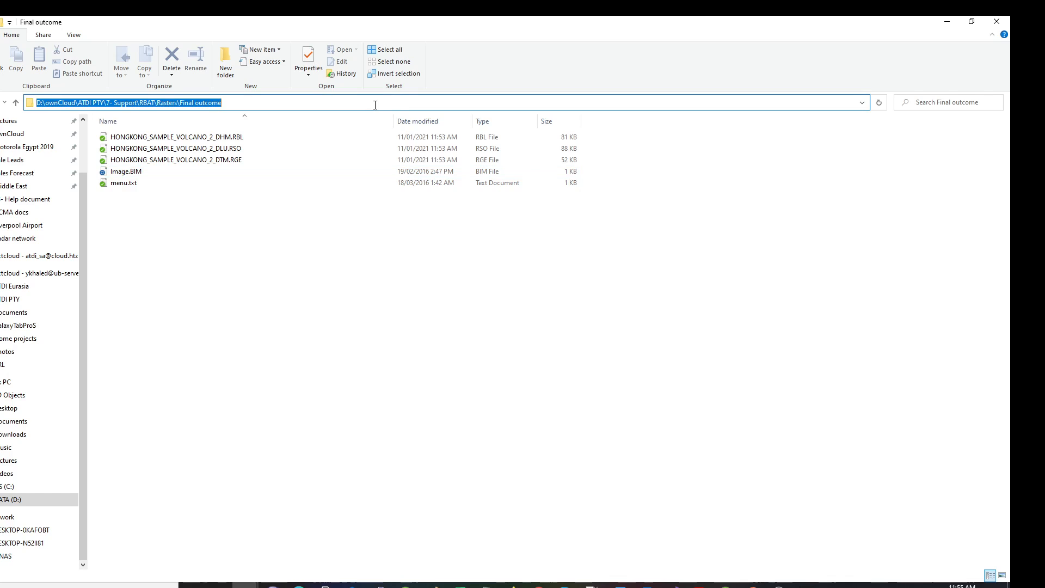
key("alt+Tab")
left_click(746, 434)
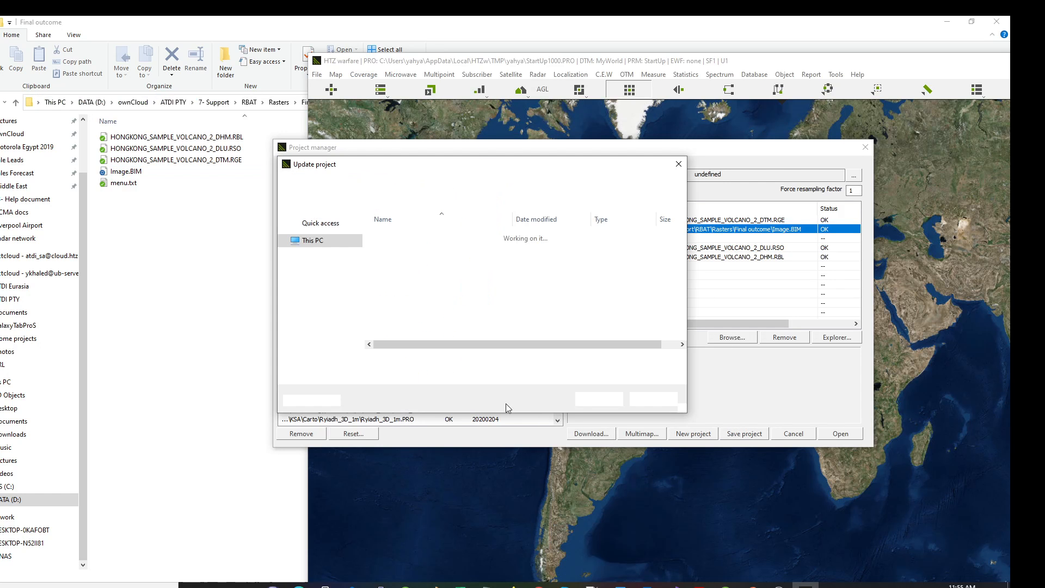
key("ctrl+v")
key("Return")
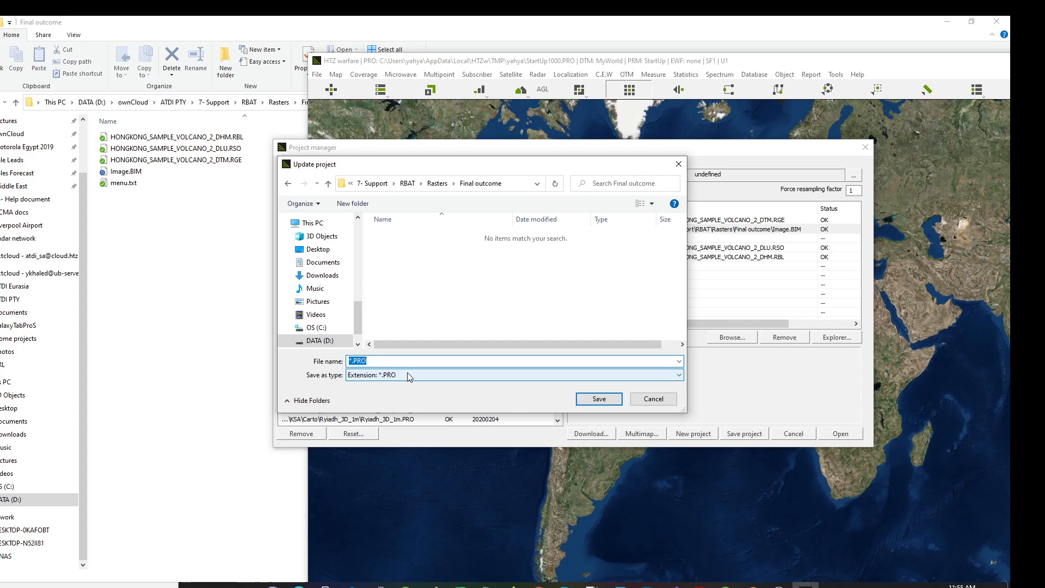
type("HKSV2m")
key("Return")
key("Return")
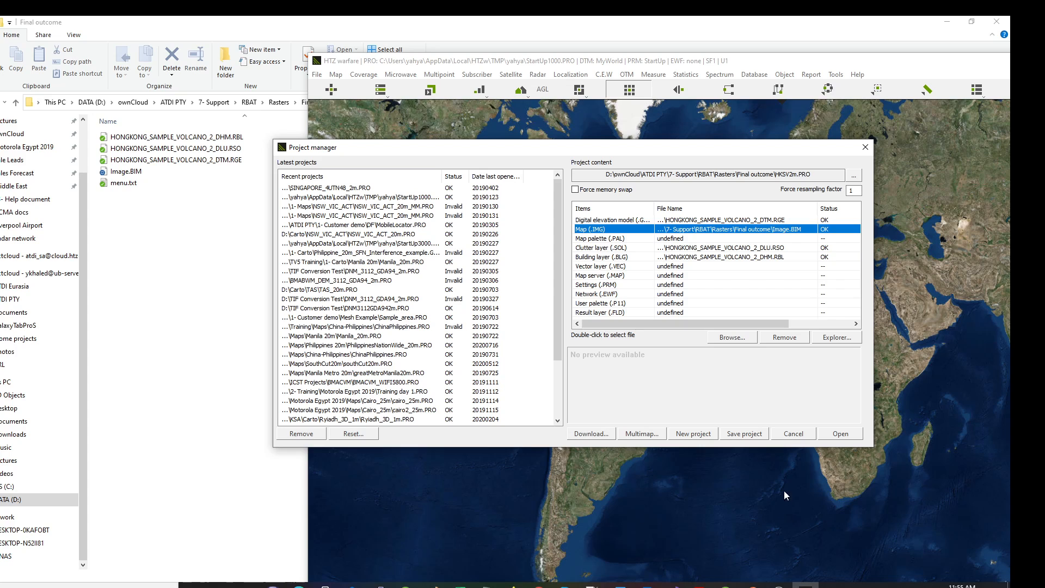
- Open the HKSV2m project, maximize the HTZ warfare window, and display the whole Hong Kong map
left_click(840, 434)
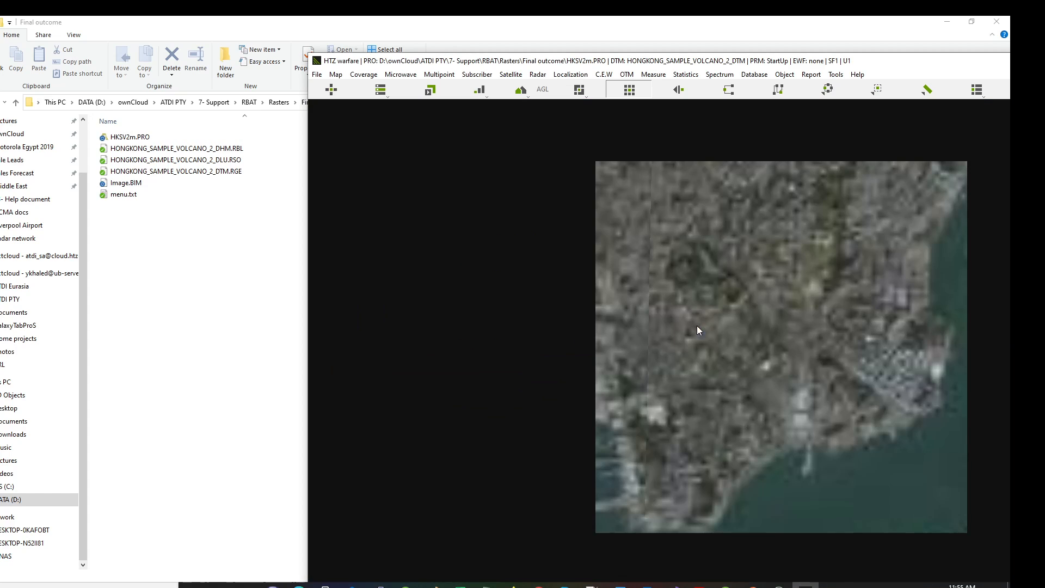
scroll(781, 336, "up", 2)
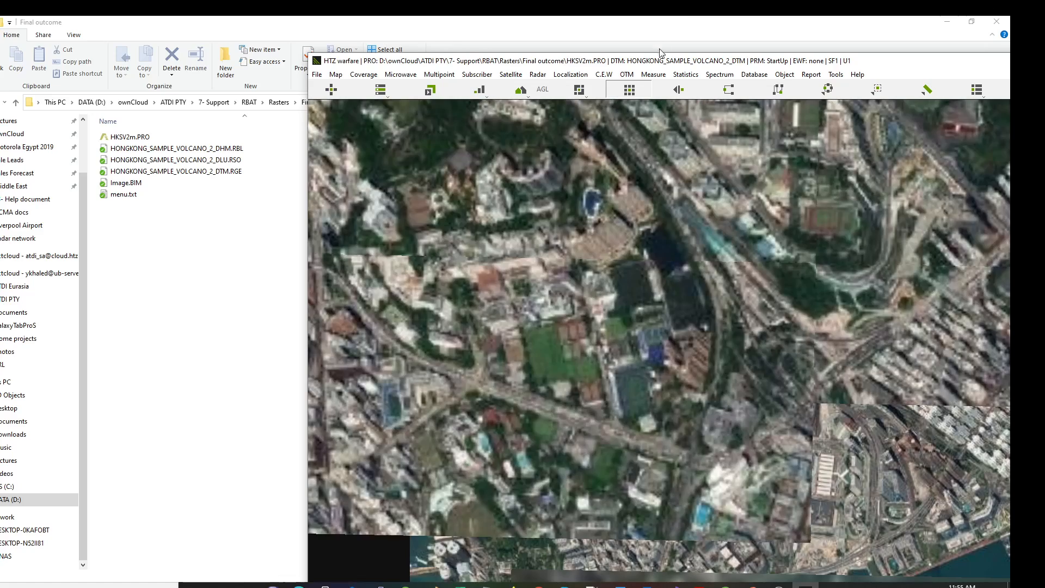
double_click(725, 61)
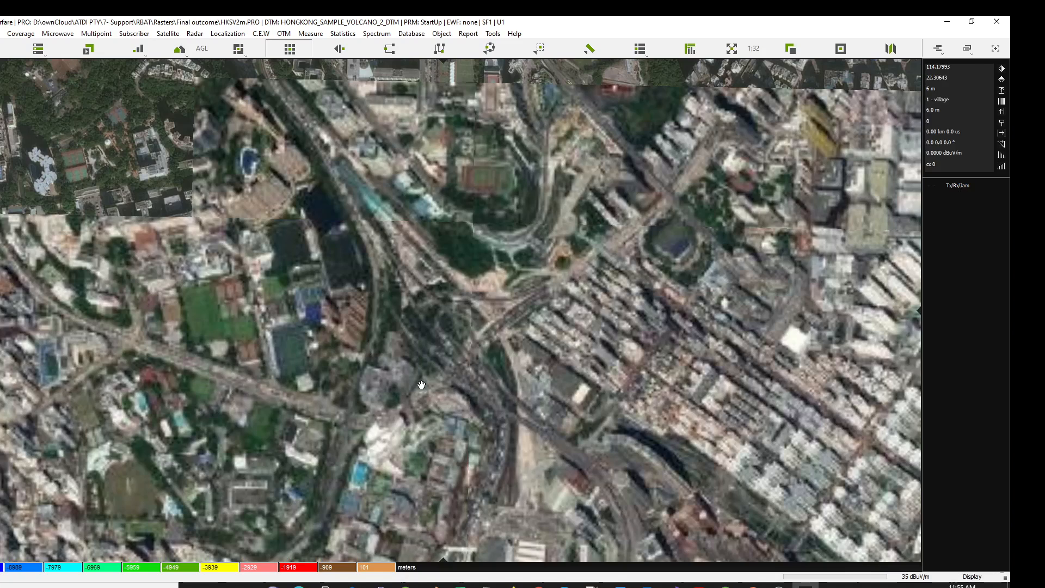
scroll(416, 336, "down", 3)
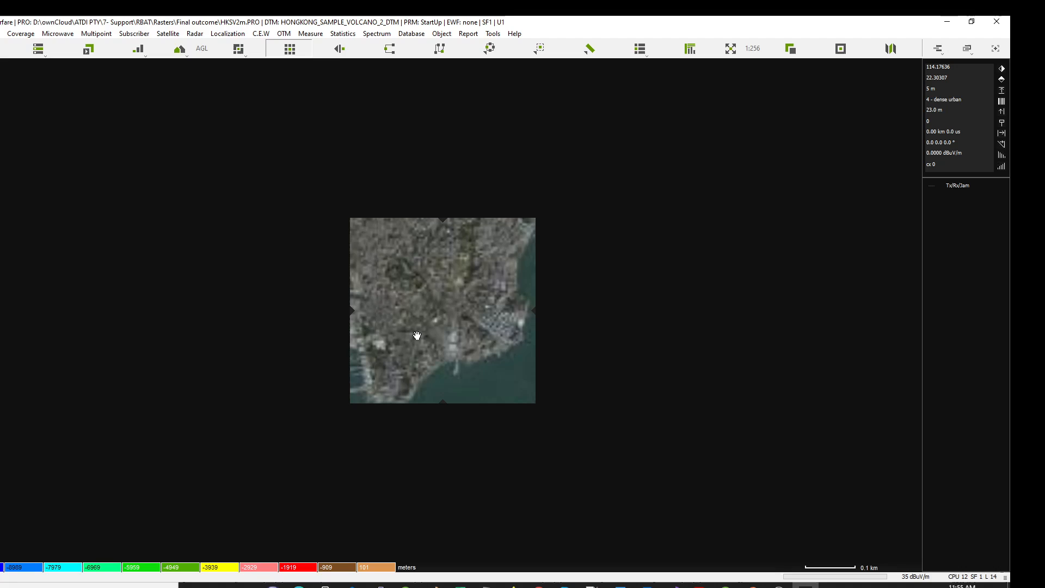
scroll(417, 335, "up", 1)
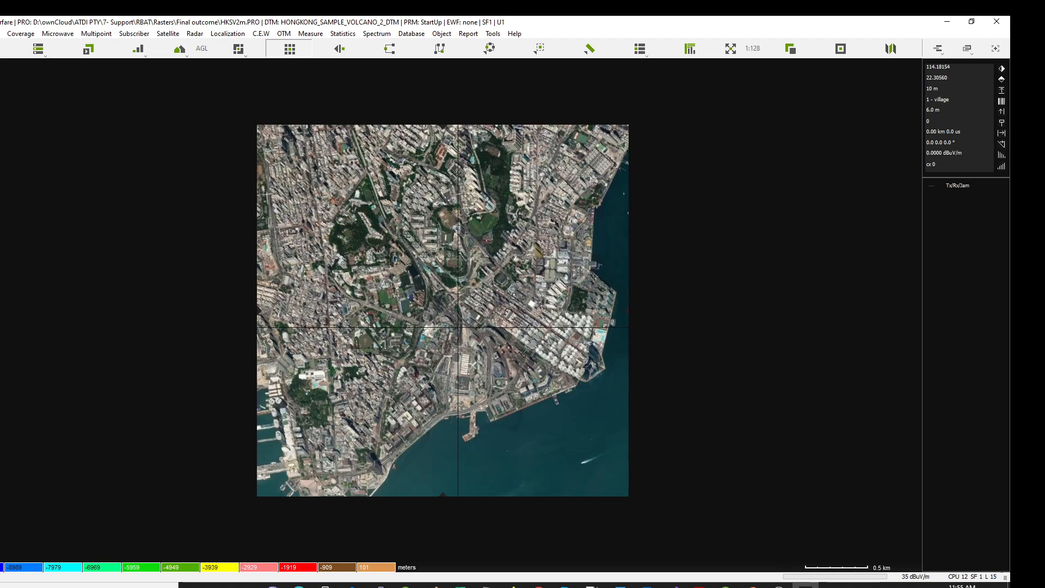
key("alt+Tab")
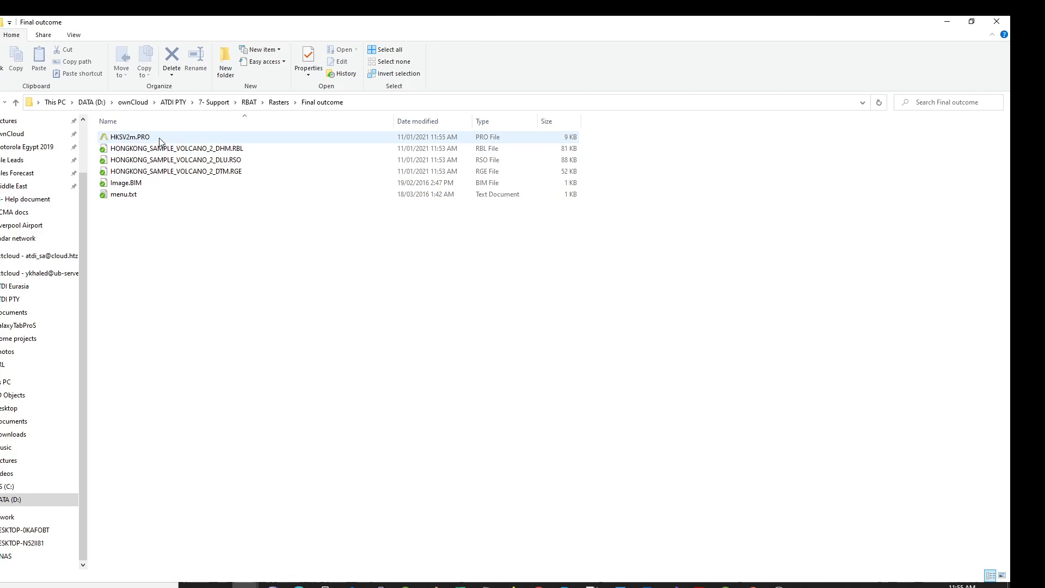
key("alt+Tab")
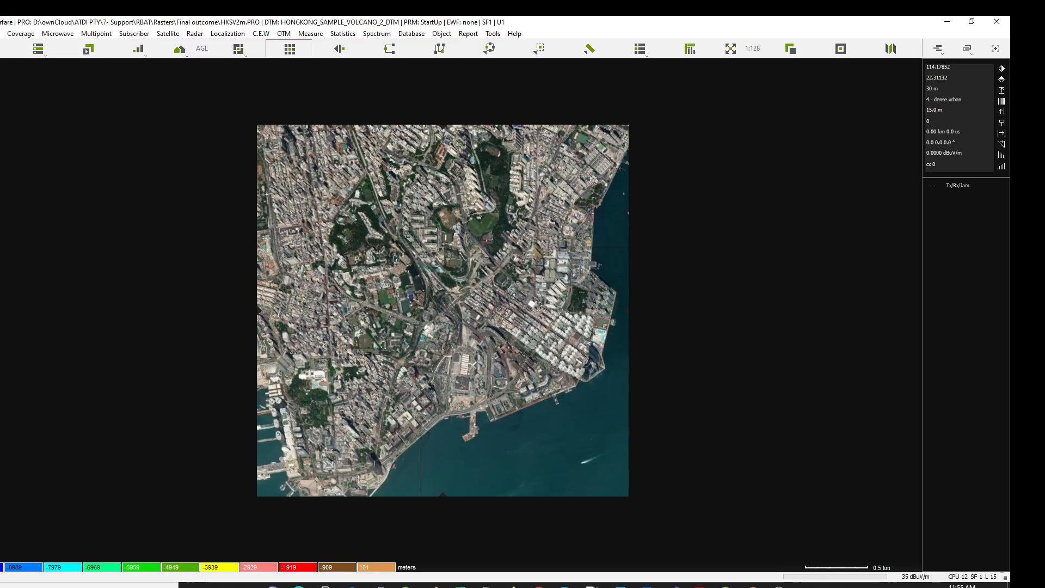
- Set the base map layer to DEM with DEM shade rendering and move the Map layer window clear of the map
left_click(888, 50)
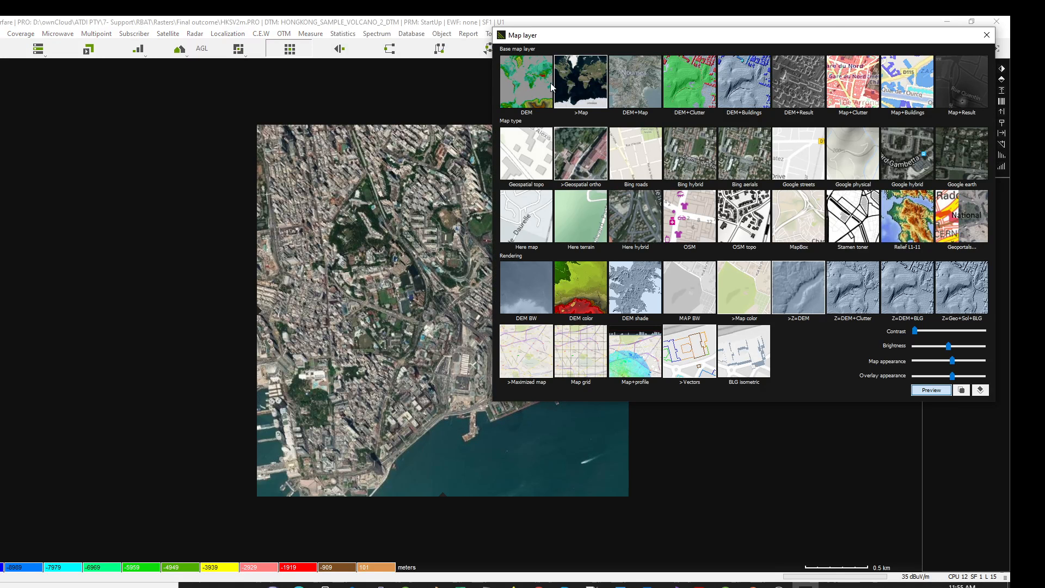
left_click(533, 83)
left_click(627, 301)
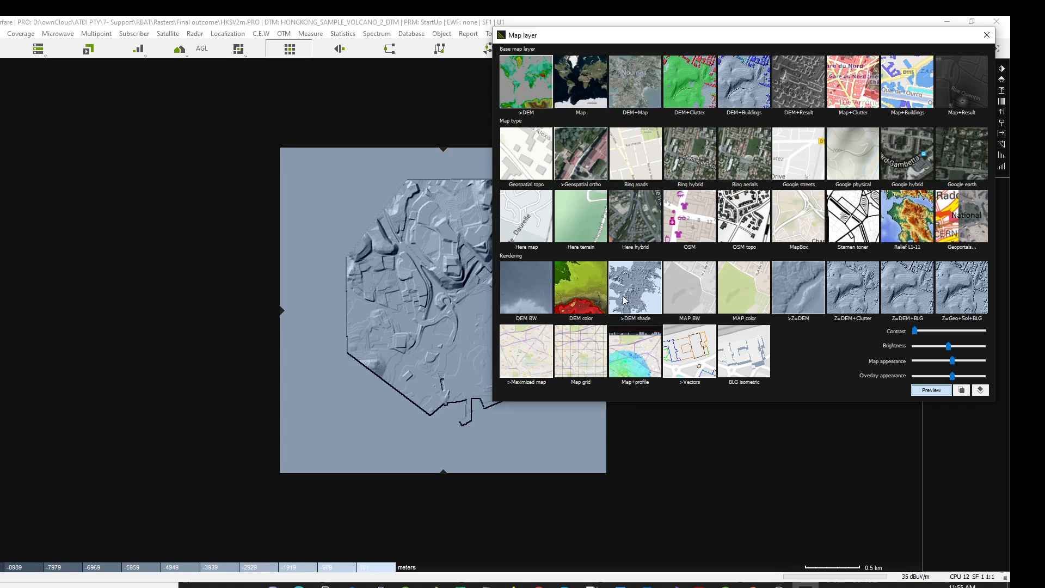
left_click_drag(664, 41, 808, 68)
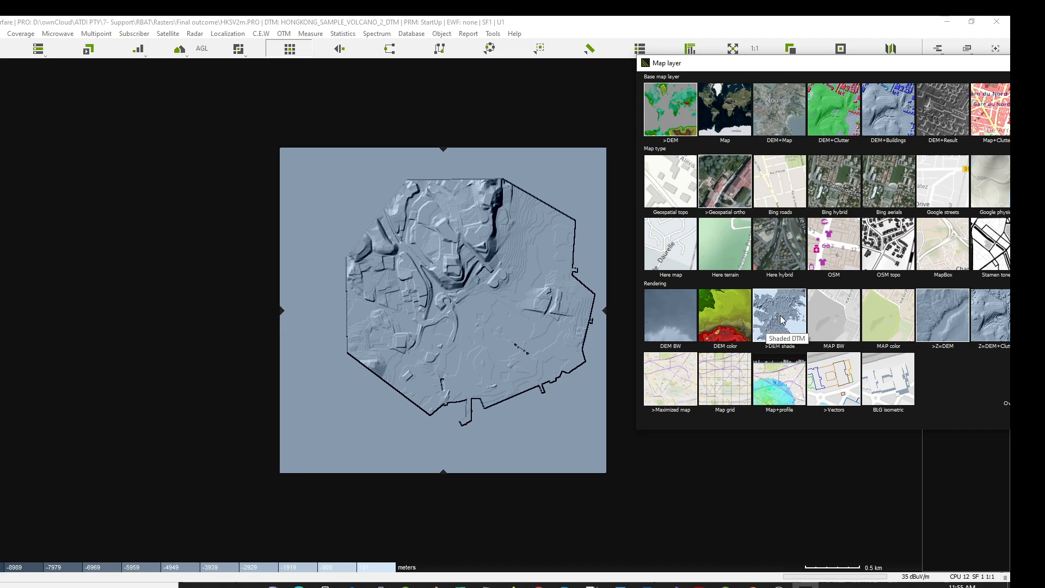
- Compare the map in DEM color and DEM BW rendering, then return to DEM shade
left_click(728, 314)
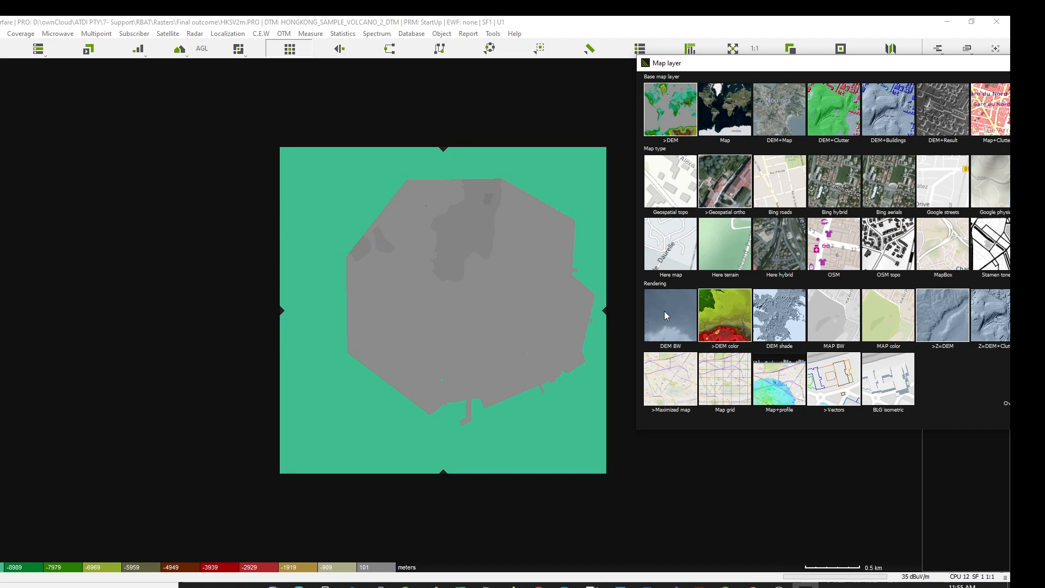
left_click(666, 316)
left_click(775, 321)
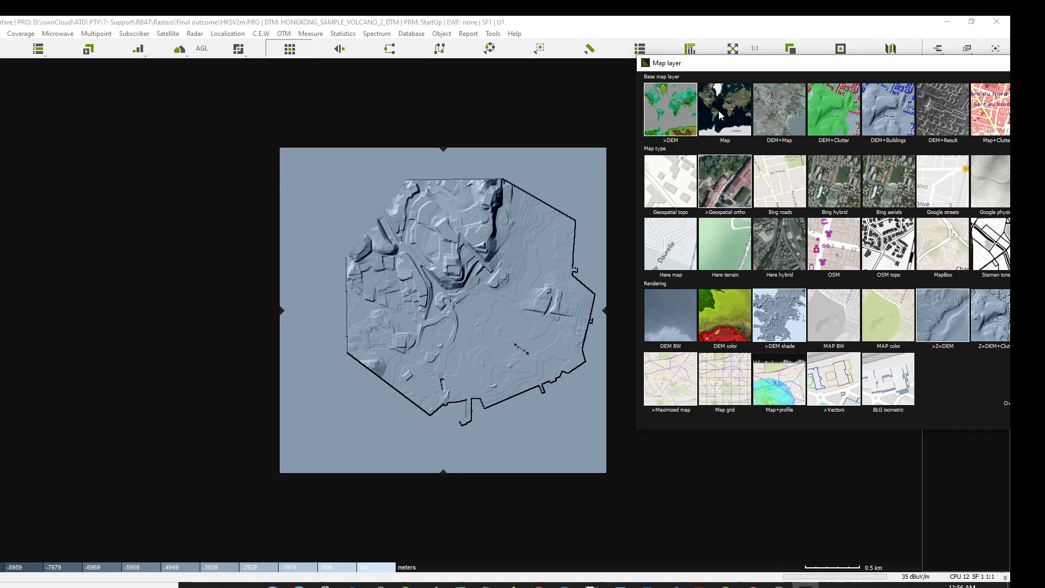
- Check the DEM+Clutter and DEM+Buildings base layers, then settle on Map+Buildings and close the Map layer window
left_click(829, 121)
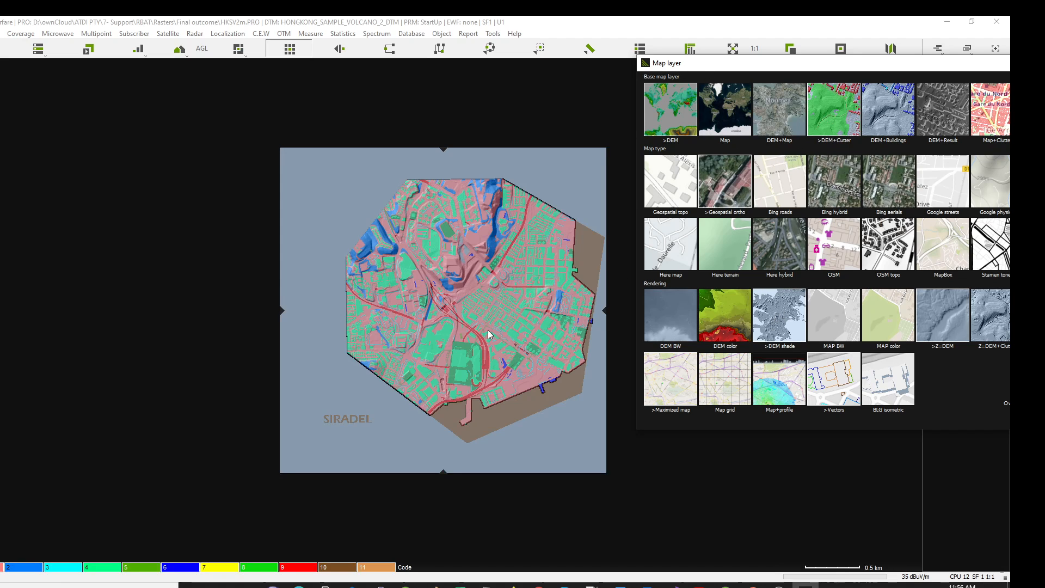
left_click(886, 124)
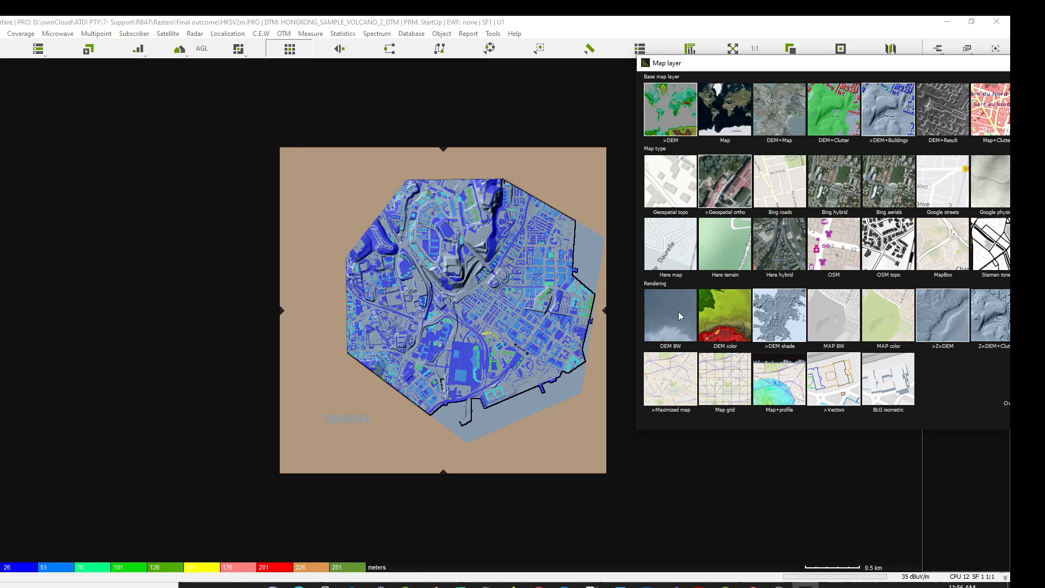
double_click(862, 64)
left_click(615, 121)
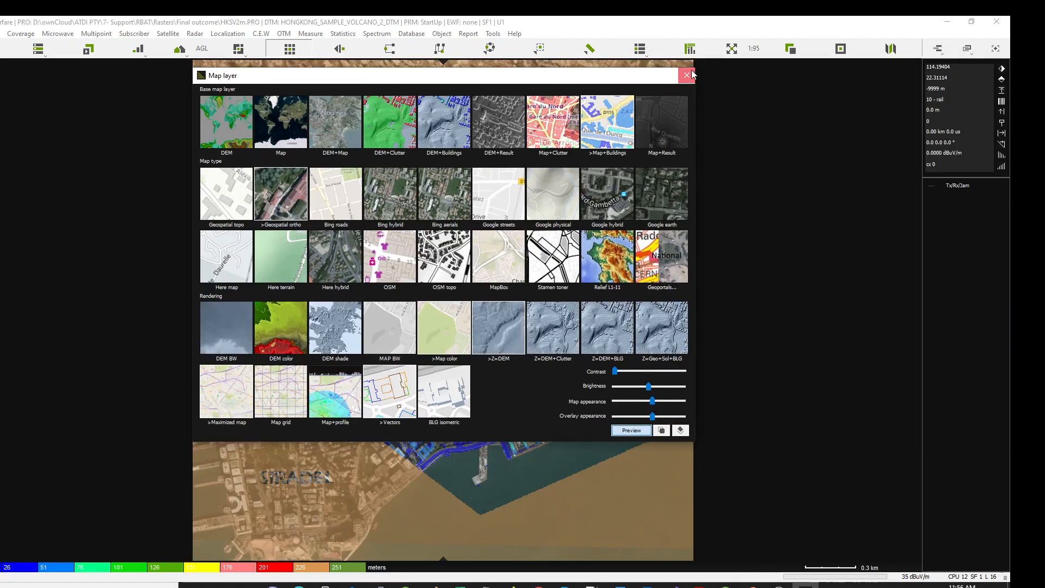
left_click(689, 75)
- Examine how the building heights overlay the imagery around the southern waterfront, then return to the full map extent
scroll(488, 308, "up", 2)
left_click_drag(674, 434, 501, 318)
scroll(475, 322, "up", 1)
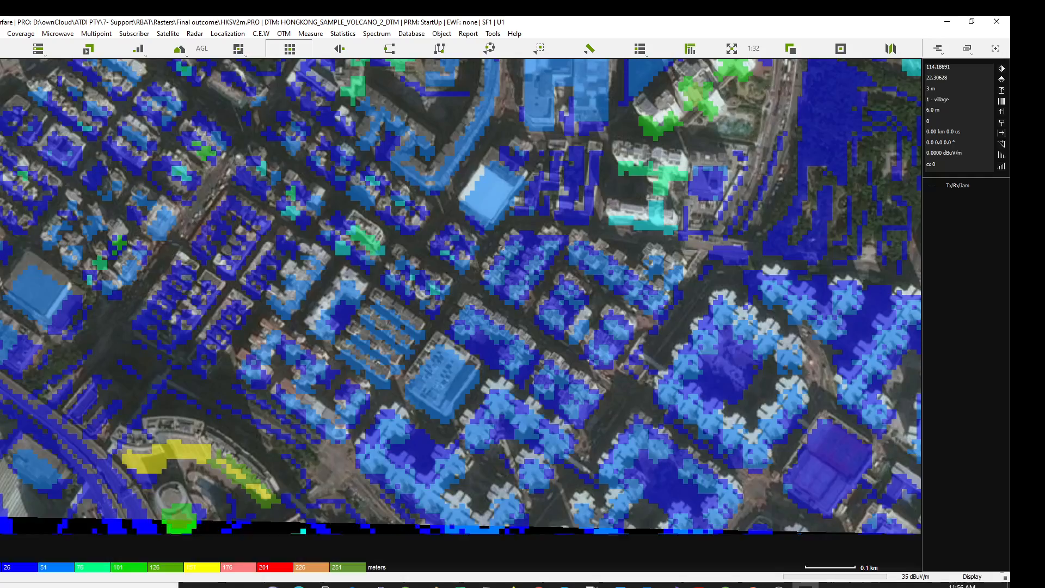
scroll(476, 322, "down", 1)
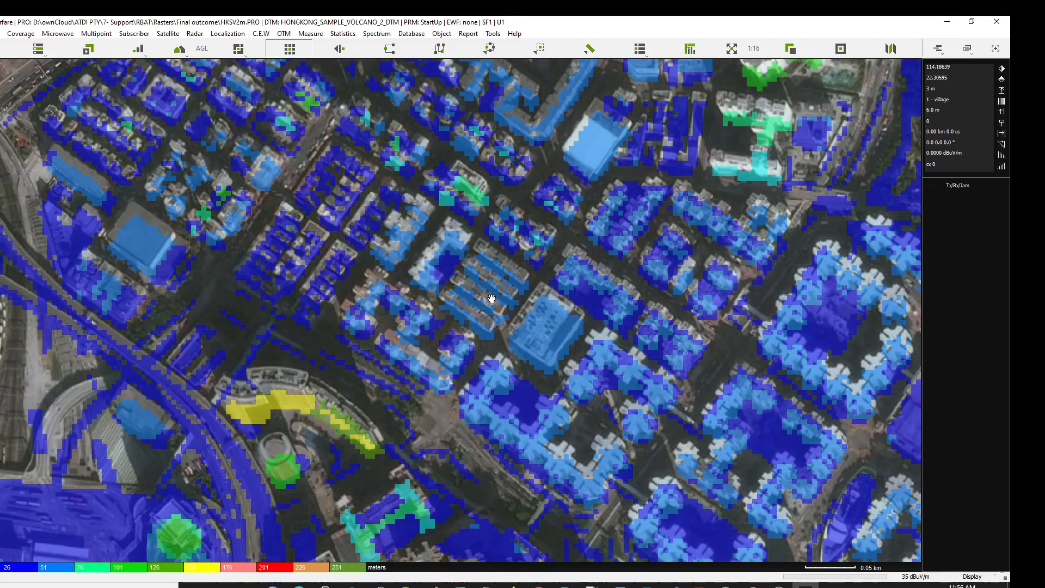
left_click_drag(475, 326, 610, 168)
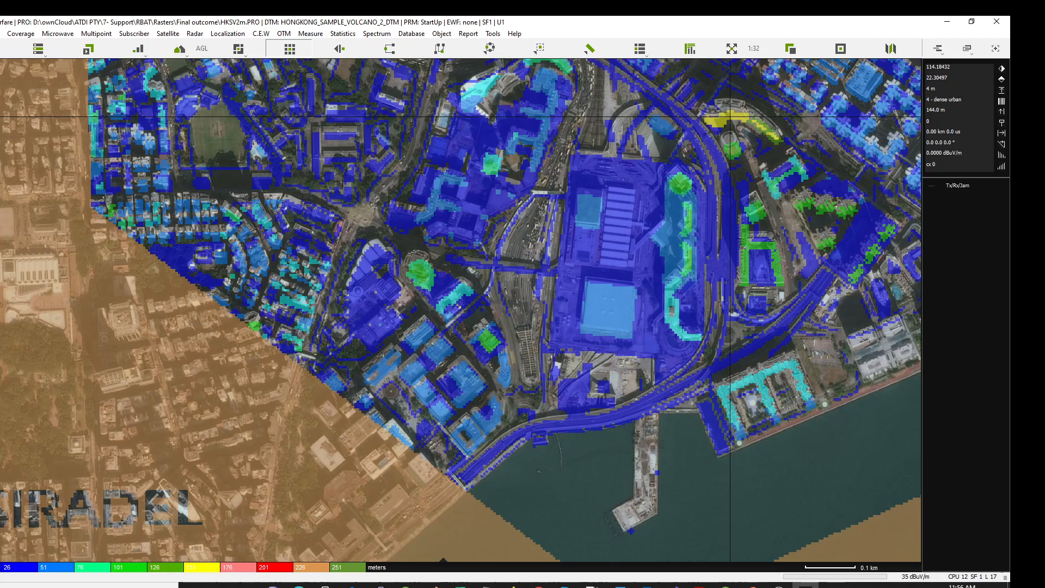
left_click(731, 48)
- Open the clutter settings, then open menu.txt from the Final outcome folder and place it beside the clutter parameters
left_click(493, 34)
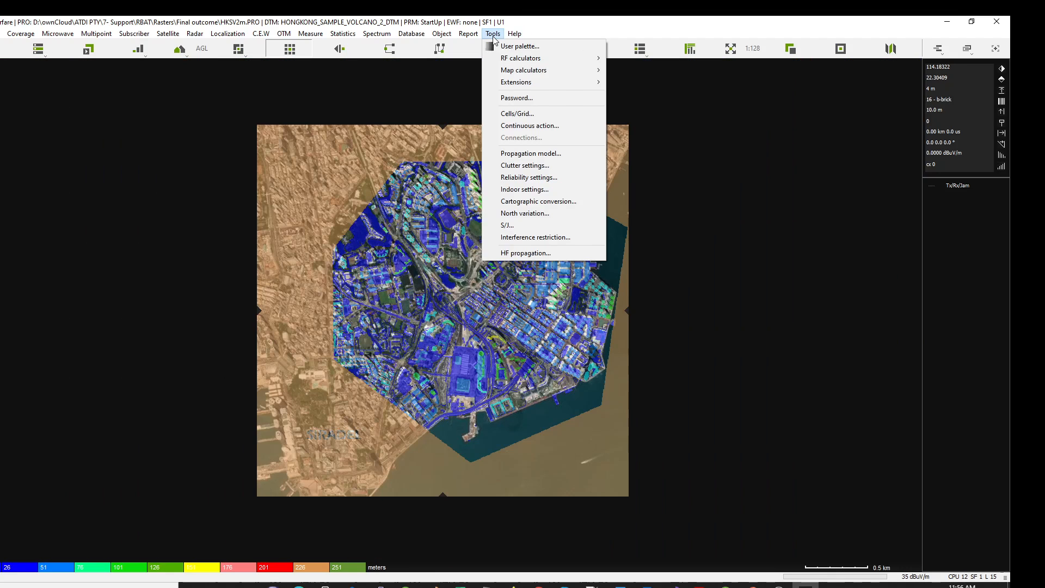
left_click(531, 165)
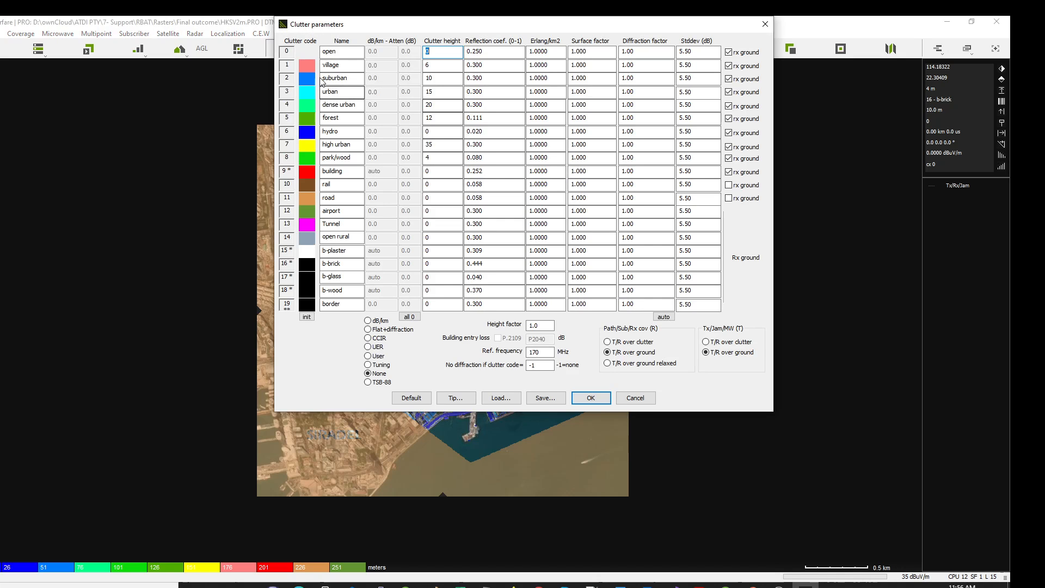
key("alt+Tab")
key("alt+Tab")
key("alt+Tab")
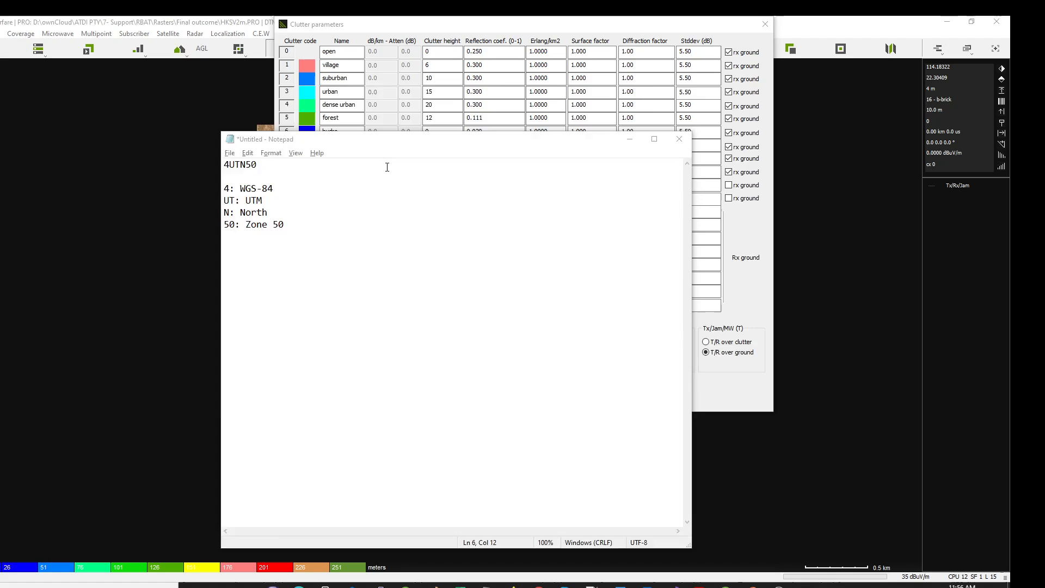
key("alt+Tab")
key("alt+Tab")
double_click(133, 194)
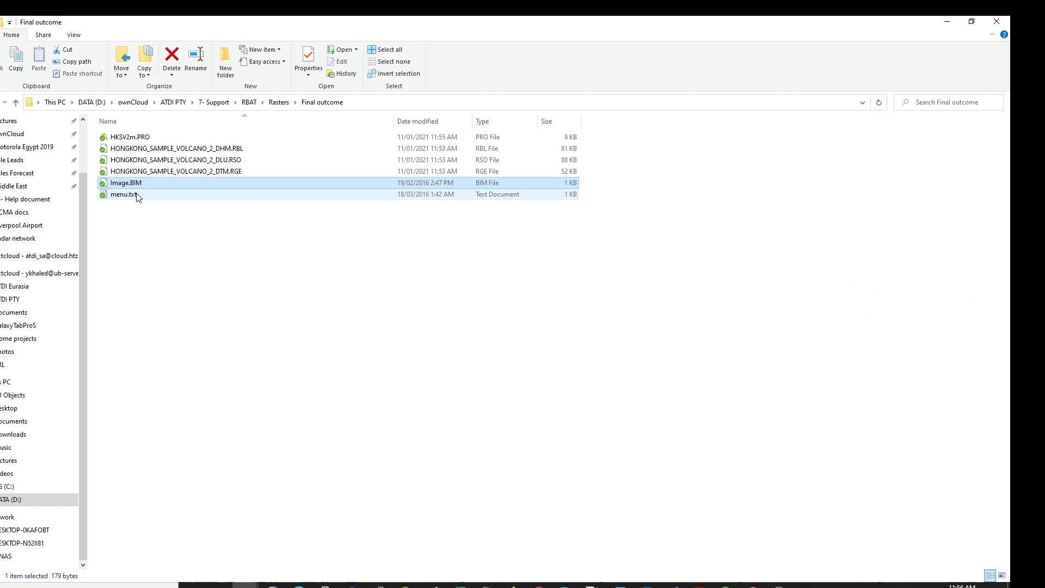
key("alt+Tab")
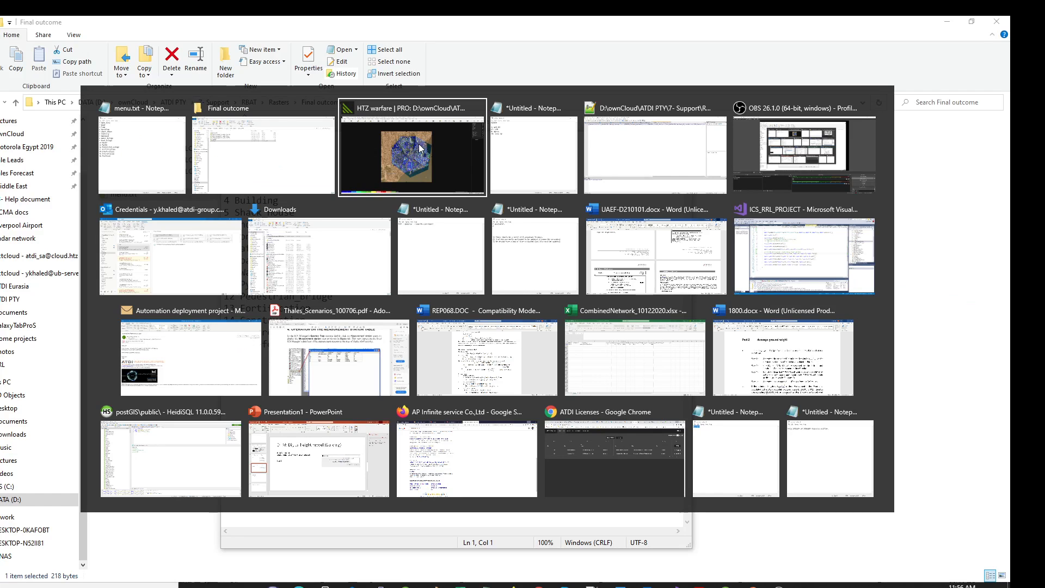
key("alt+Tab")
left_click_drag(422, 151, 593, 82)
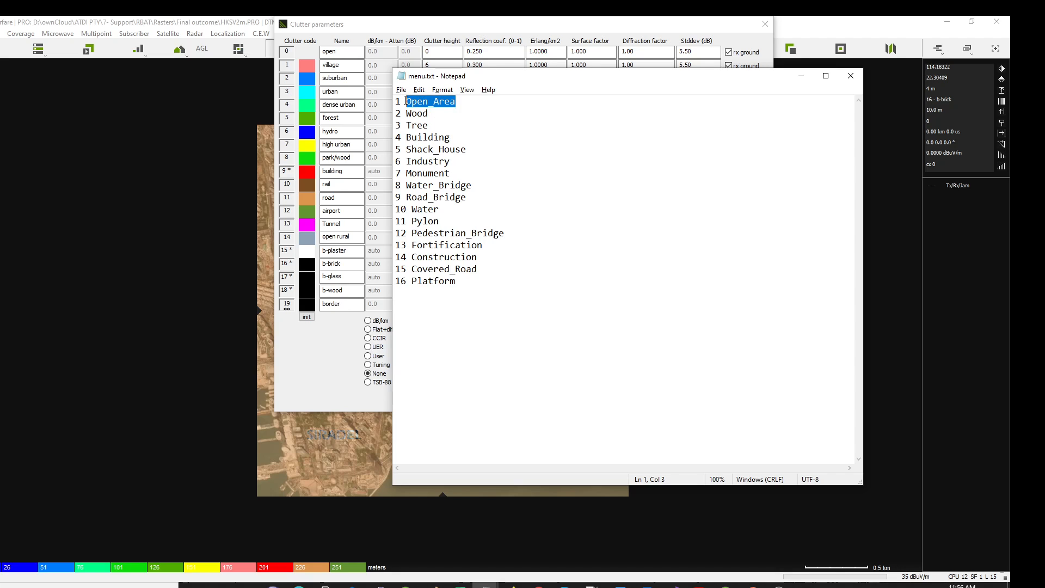
- Rename clutter code 1 to Open_Area and code 2 to Wood, following the class list in menu.txt
left_click(352, 54)
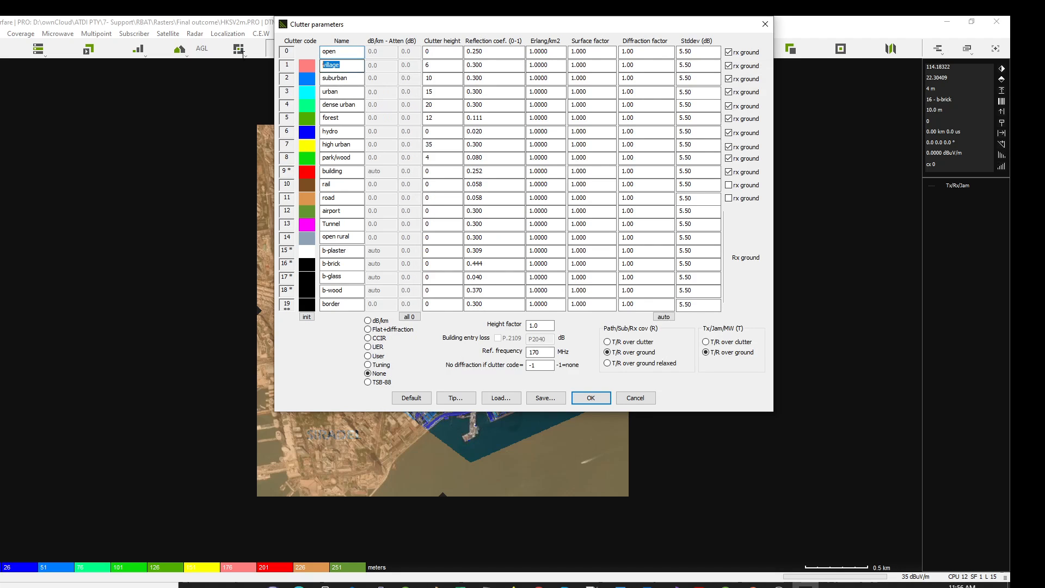
type("Open_Area")
key("alt+Tab")
double_click(425, 113)
key("ctrl+c")
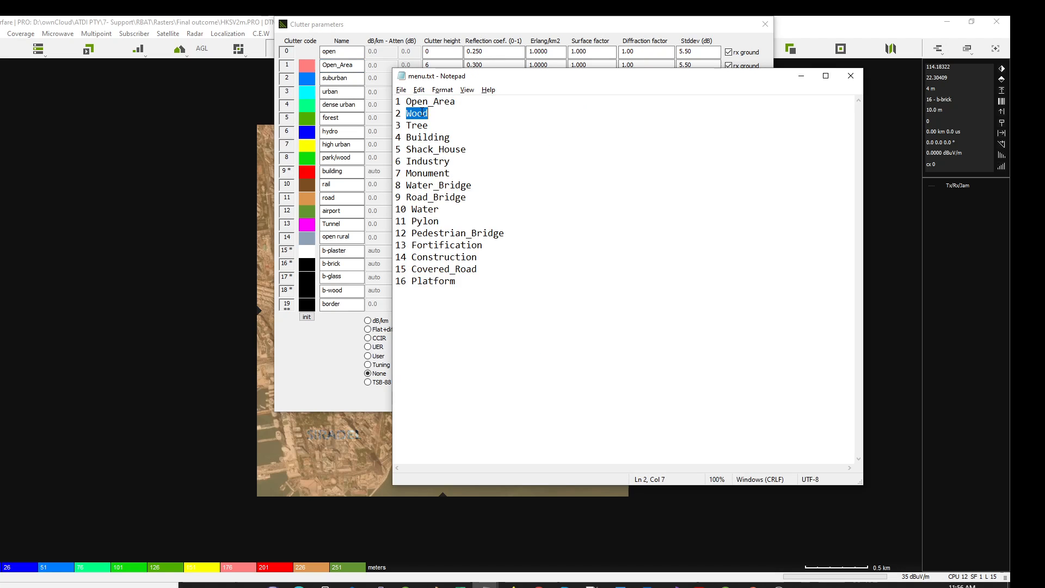
double_click(357, 78)
key("ctrl+v")
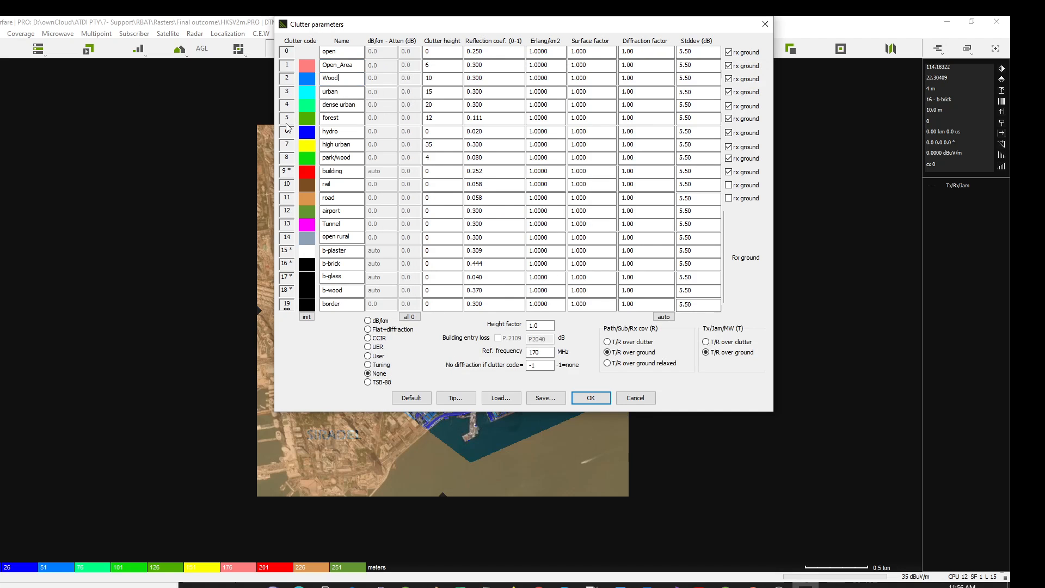
- Rename clutter code 3 to Tree and code 4 to Building from the menu.txt list
key("alt+Tab")
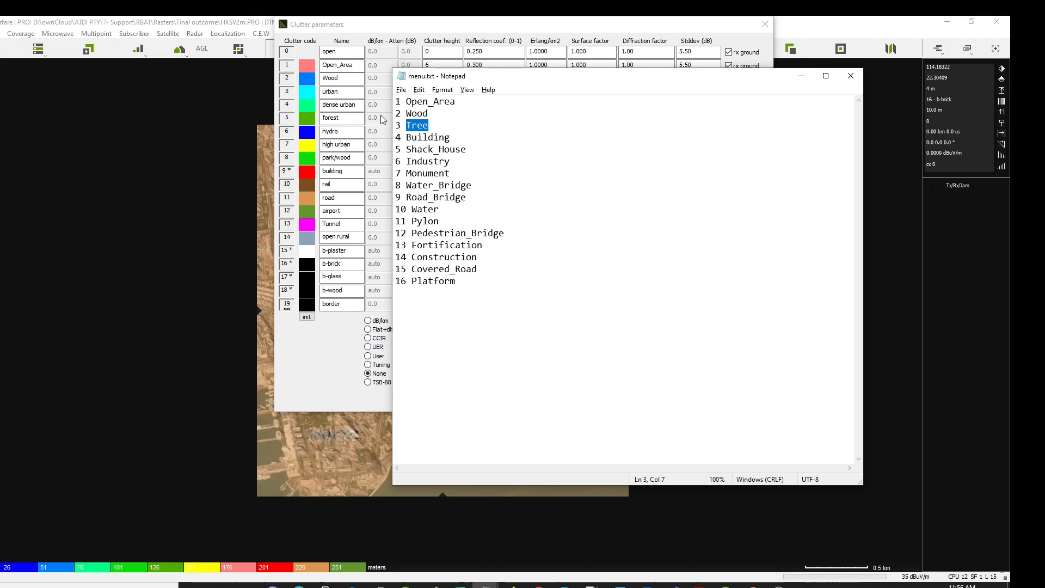
double_click(351, 92)
type("Tree")
key("alt+Tab")
double_click(429, 139)
key("ctrl+c")
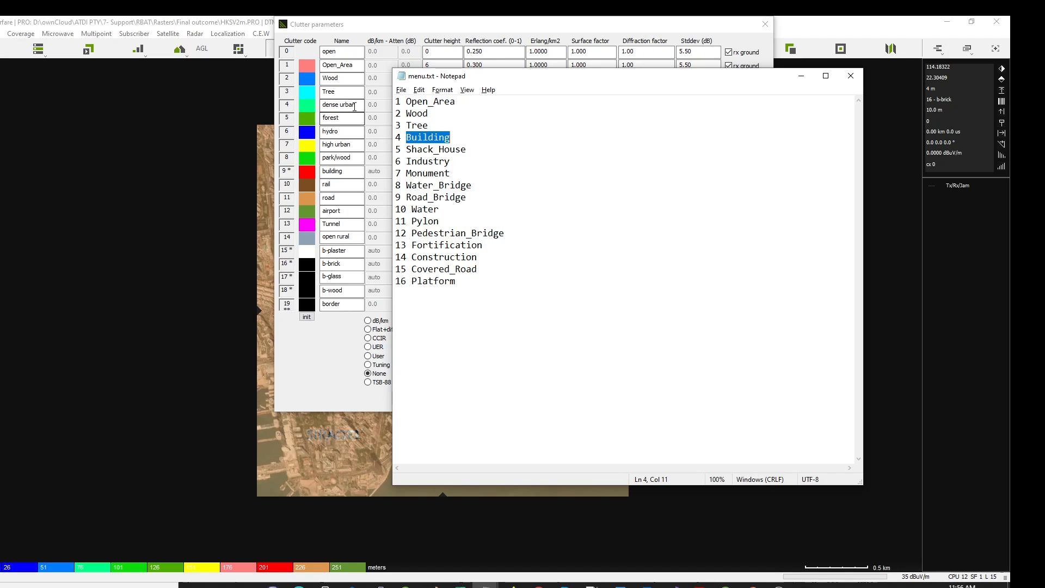
double_click(354, 107)
key("ctrl+v")
- Rename clutter code 5 to Shack_House and code 6 to Industry, as listed in menu.txt
key("alt+Tab")
left_click_drag(467, 150, 412, 149)
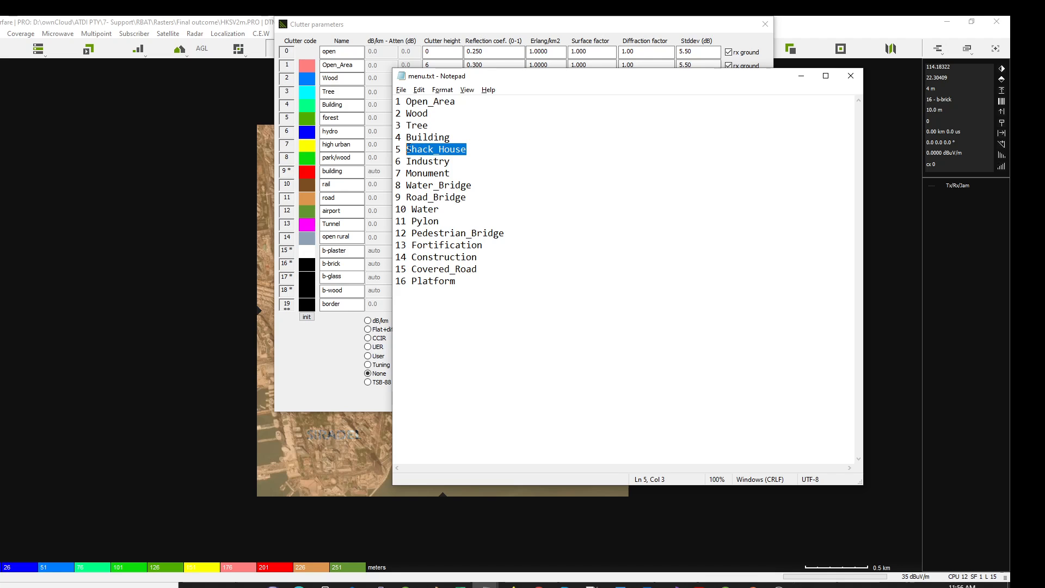
double_click(353, 117)
type("Shack_House")
key("alt+Tab")
left_click(436, 161)
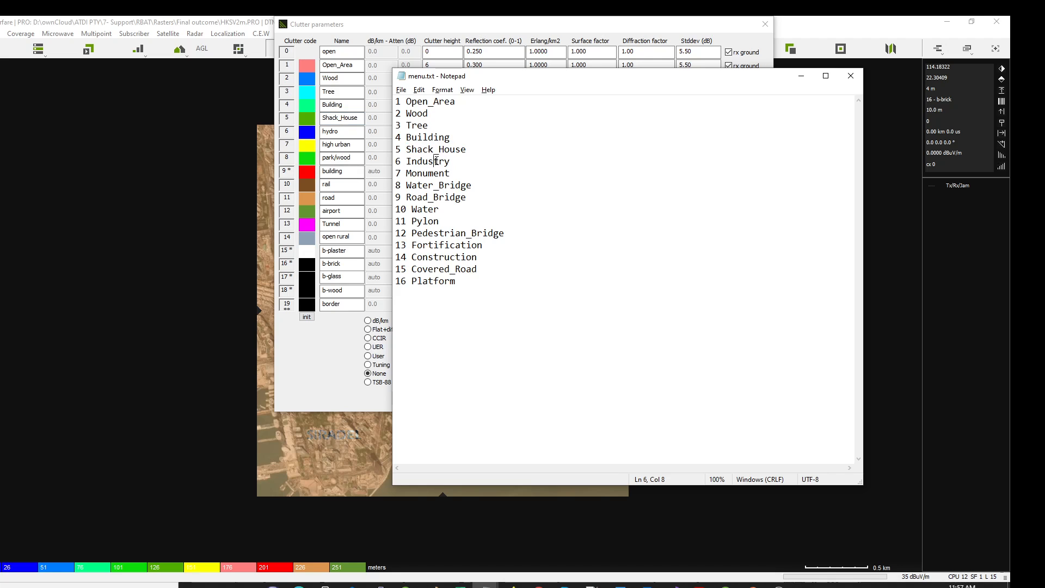
double_click(361, 132)
type("Industry")
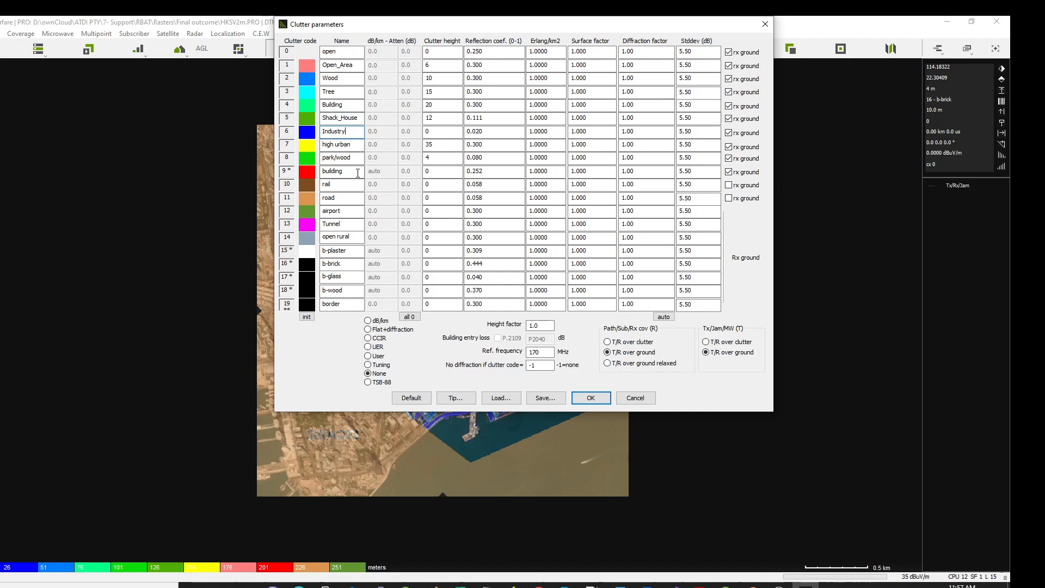
- Copy the names Monument and Water_Bridge from menu.txt into clutter codes 7 and 8
key("alt+Tab")
double_click(428, 173)
key("ctrl+c")
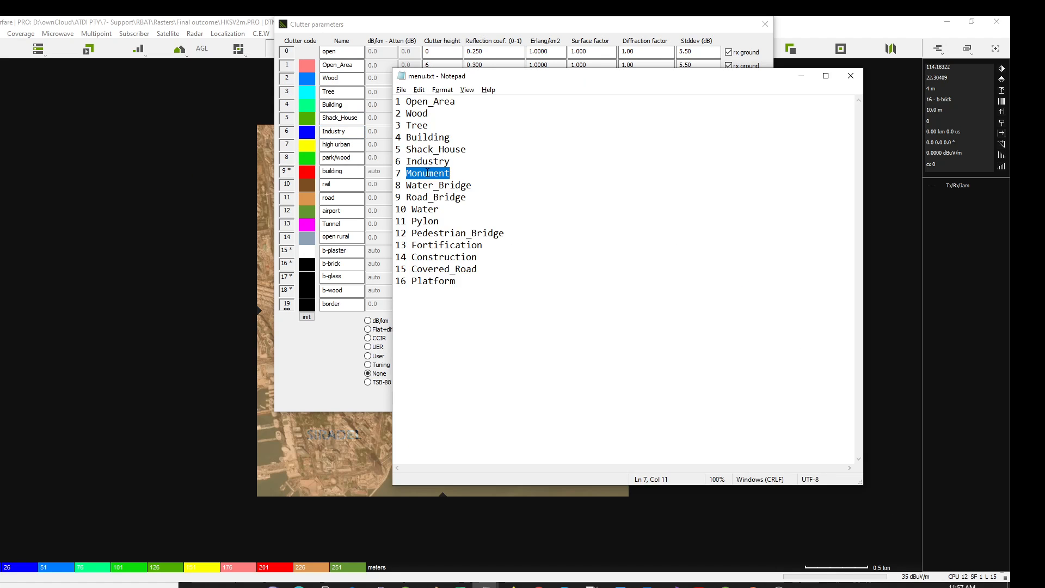
key("alt+Tab")
double_click(354, 144)
key("ctrl+v")
key("alt+Tab")
double_click(434, 186)
key("ctrl+c")
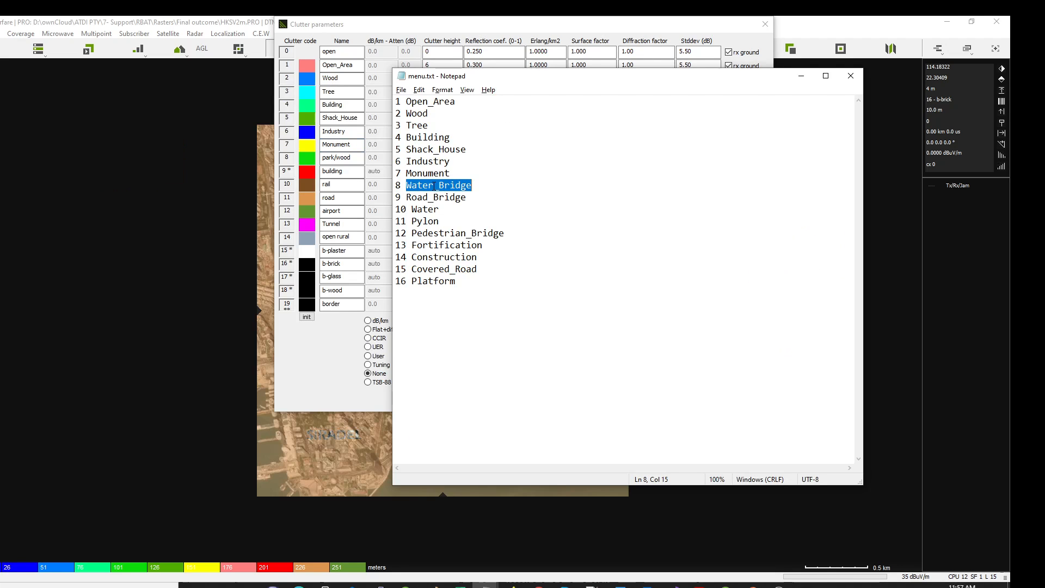
double_click(335, 158)
key("ctrl+v")
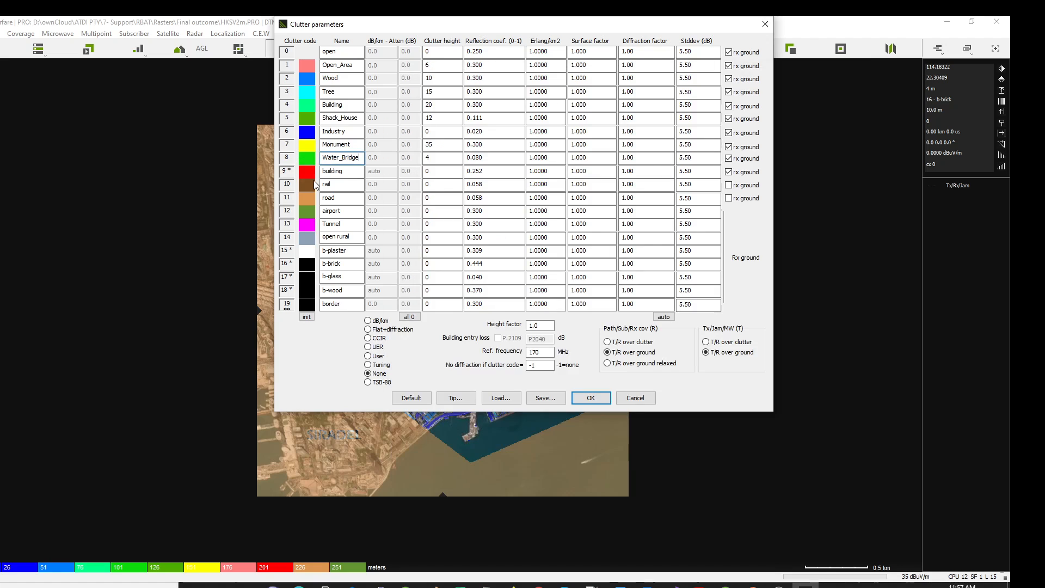
- Copy the names Road_Bridge and Water from menu.txt into clutter codes 9 and 10
key("alt+Tab")
double_click(418, 197)
key("ctrl+c")
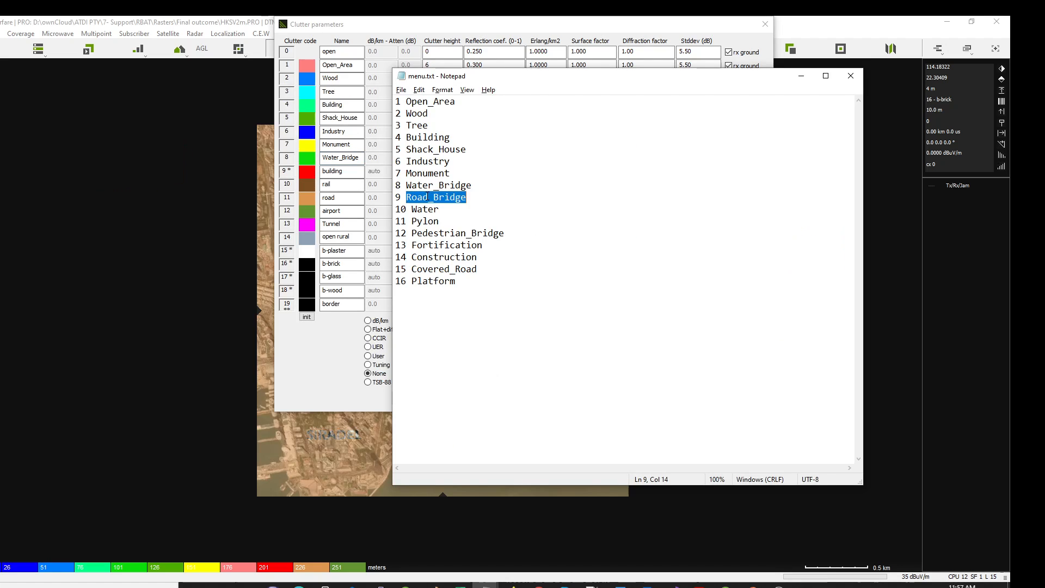
double_click(353, 173)
key("ctrl+v")
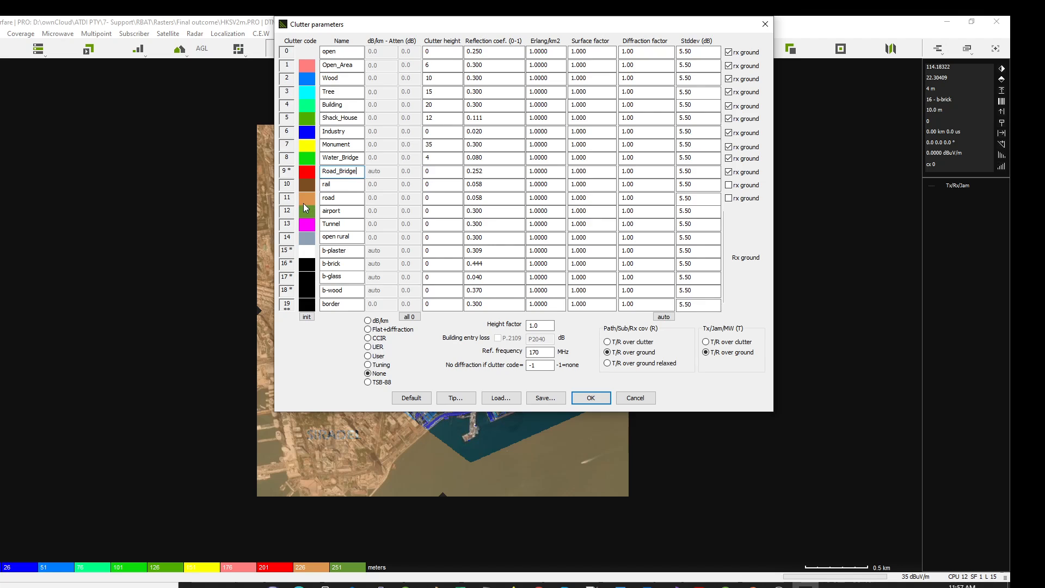
key("alt+Tab")
double_click(425, 209)
key("alt+Tab")
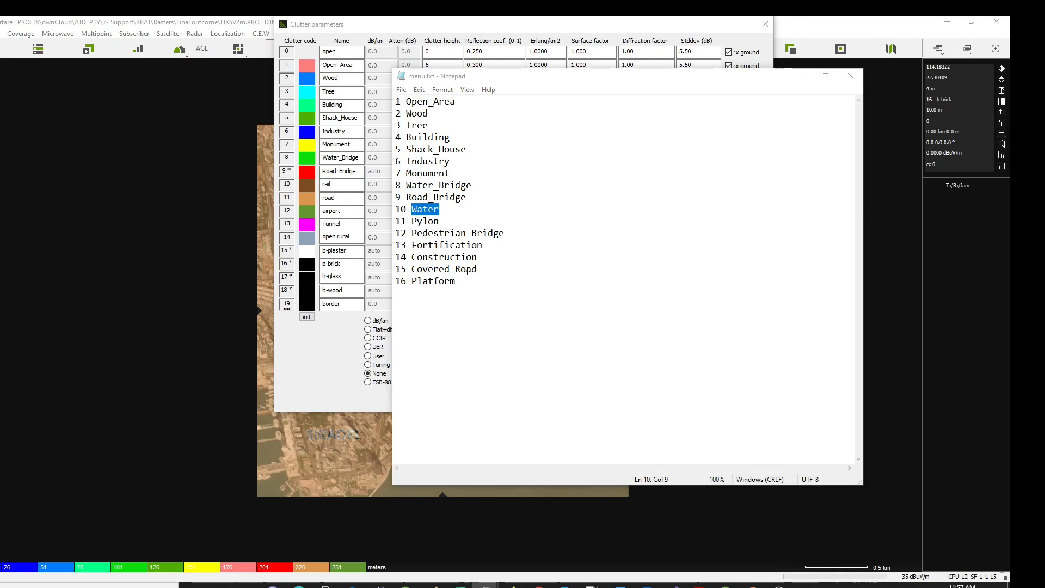
- Replace the names of clutter codes 11 and 12 with Pylon and Pedestrian_Bridge from menu.txt
key("alt+Tab")
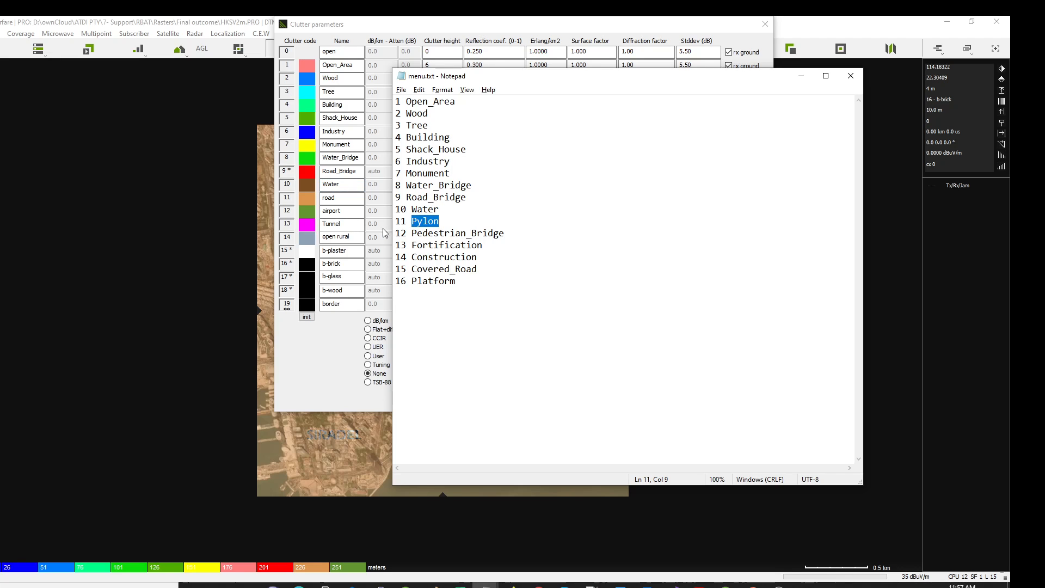
double_click(338, 197)
type("Pylon")
key("alt+Tab")
double_click(440, 233)
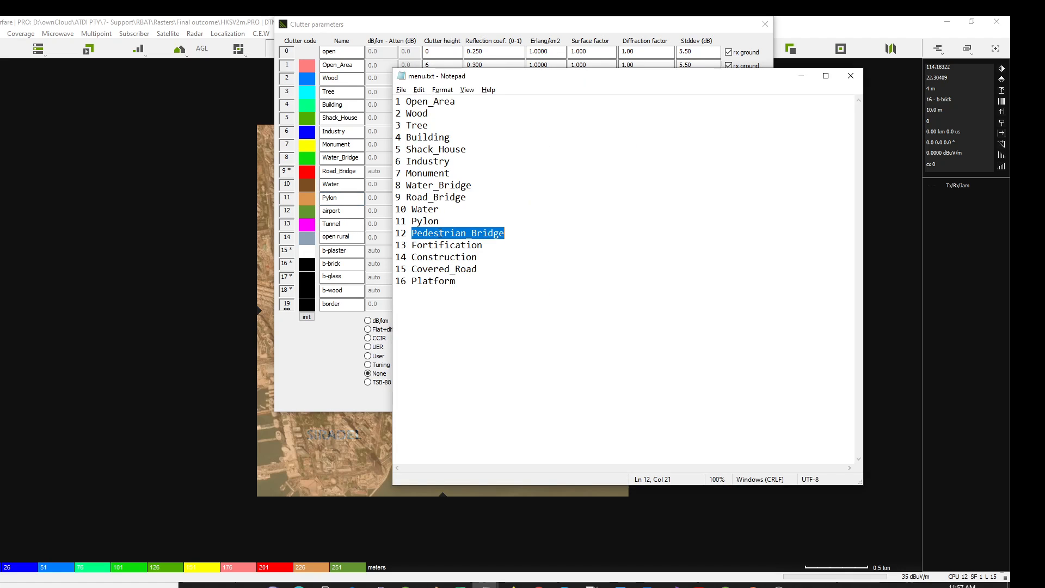
key("ctrl+c")
key("alt+Tab")
double_click(348, 211)
key("ctrl+v")
- Replace the names of clutter codes 13 and 14 with Fortification and Construction from menu.txt
key("alt+Tab")
left_click(439, 245)
double_click(432, 245)
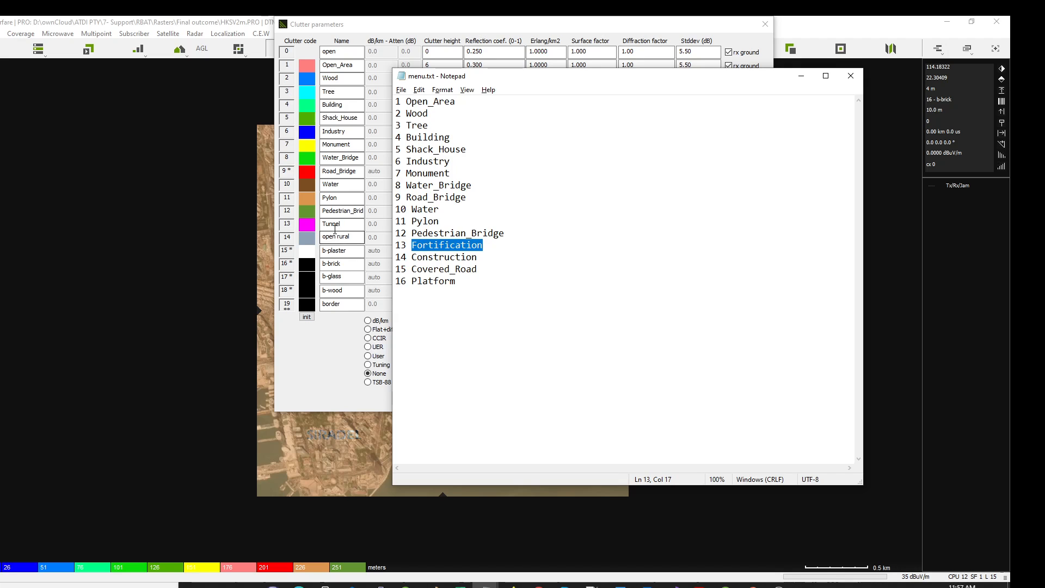
key("ctrl+c")
key("alt+Tab")
double_click(352, 222)
key("ctrl+v")
key("alt+Tab")
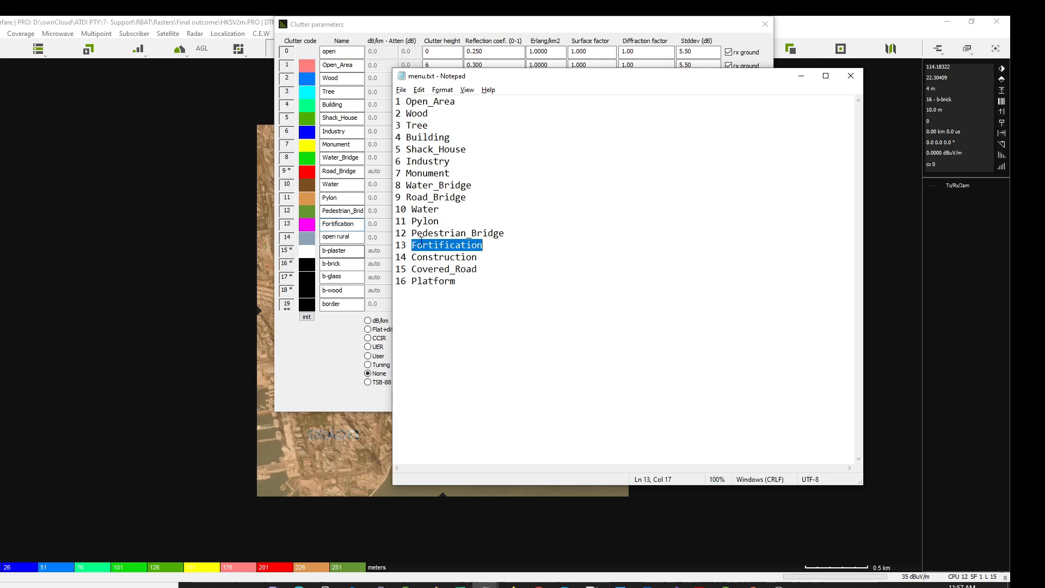
double_click(434, 258)
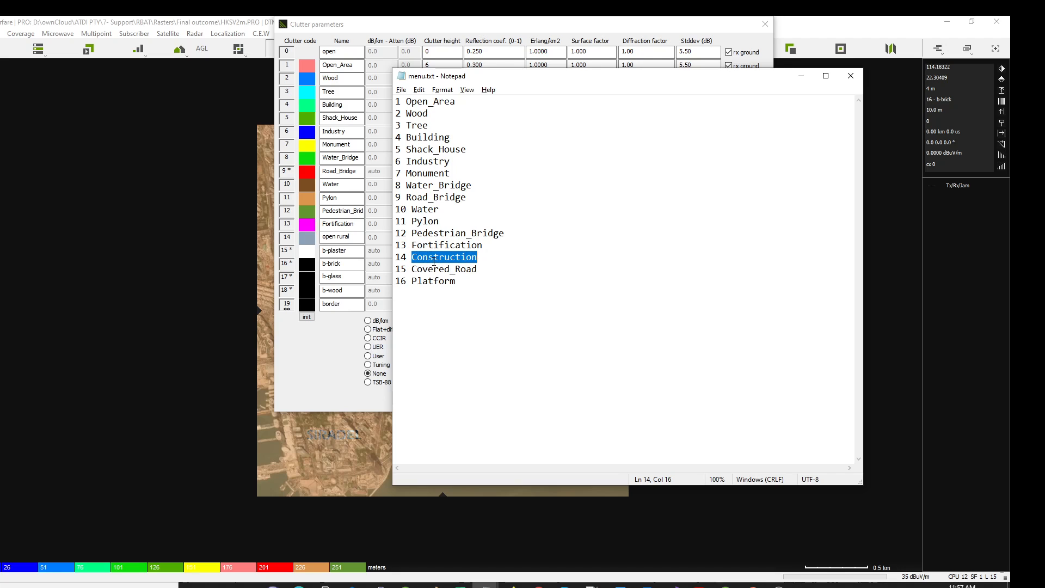
key("ctrl+c")
key("alt+Tab")
double_click(355, 238)
key("ctrl+v")
- Copy the names Covered_Road and Platform from menu.txt into clutter codes 15 and 16
key("alt+Tab")
left_click(433, 269)
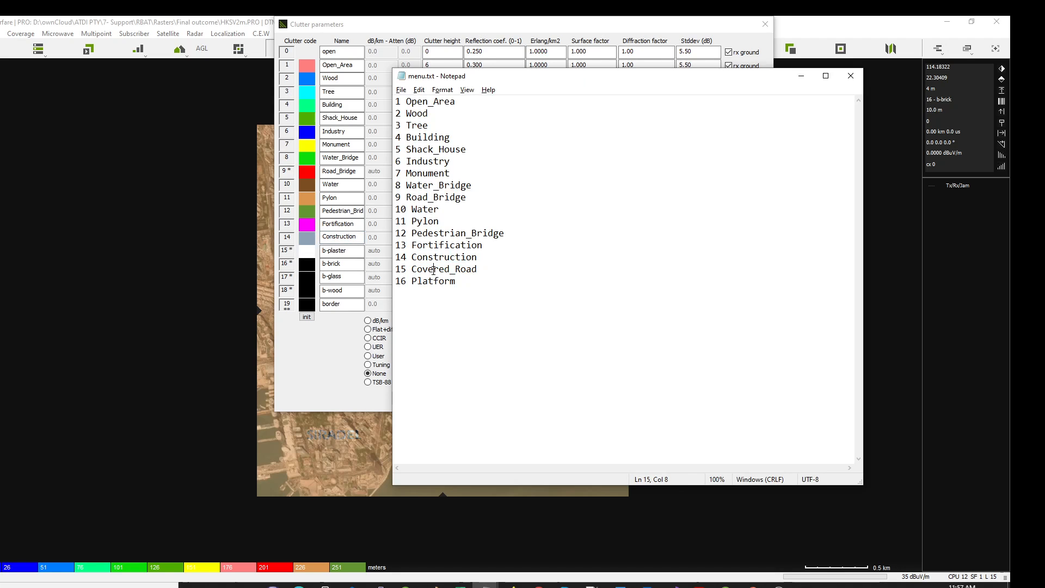
double_click(434, 268)
key("ctrl+c")
double_click(364, 248)
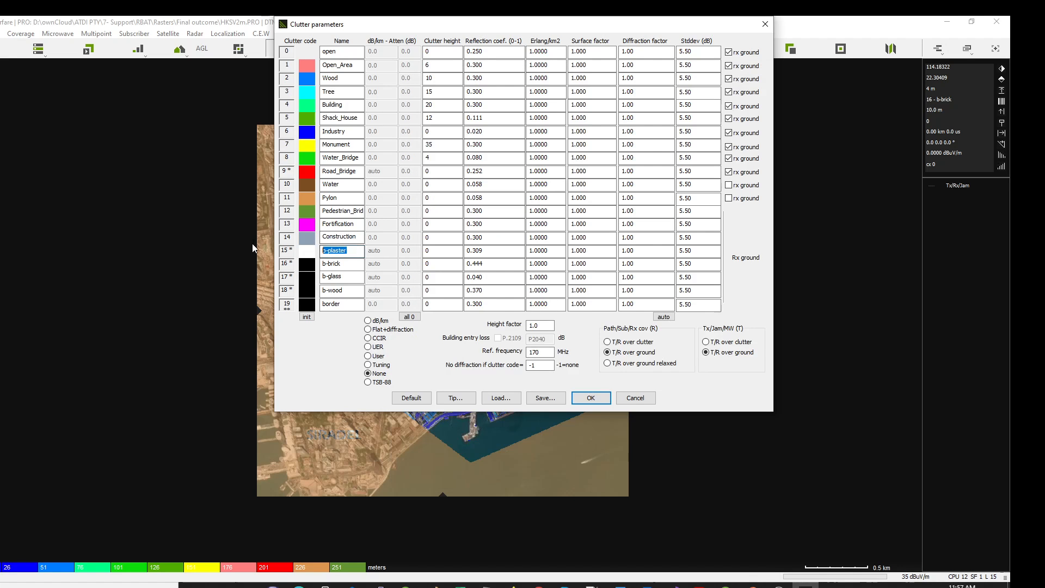
key("ctrl+v")
key("alt+Tab")
left_click(444, 281)
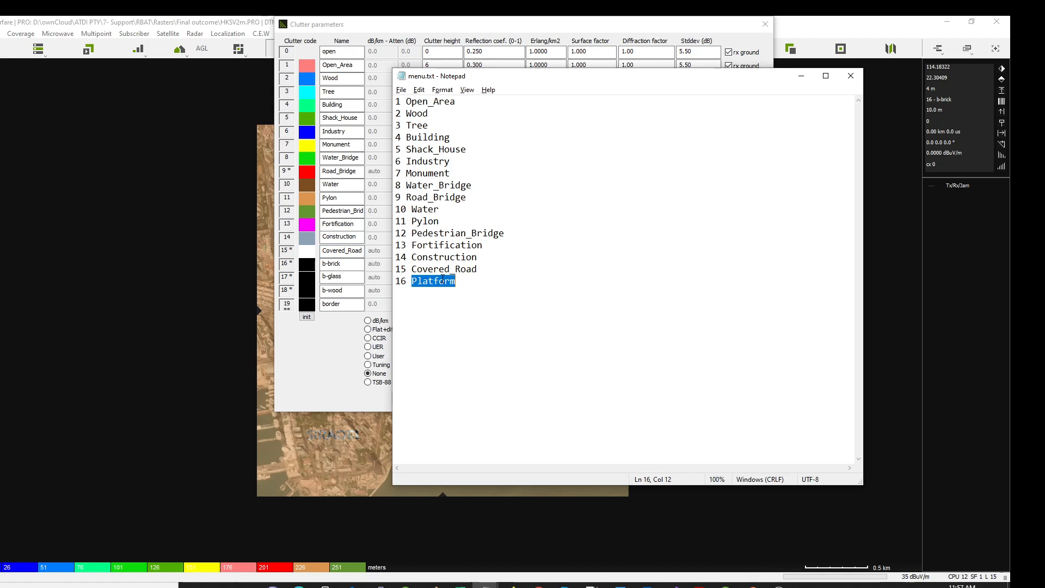
key("ctrl+c")
double_click(349, 265)
key("ctrl+v")
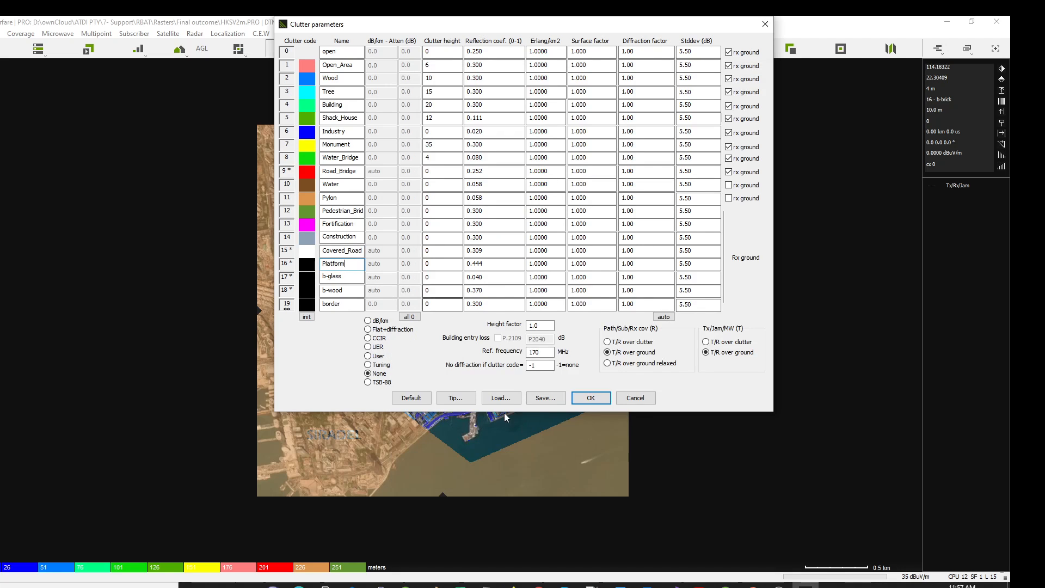
- Save the clutter parameters as defaultPRM_sedatel in the Final outcome folder and close the clutter parameters
left_click(546, 397)
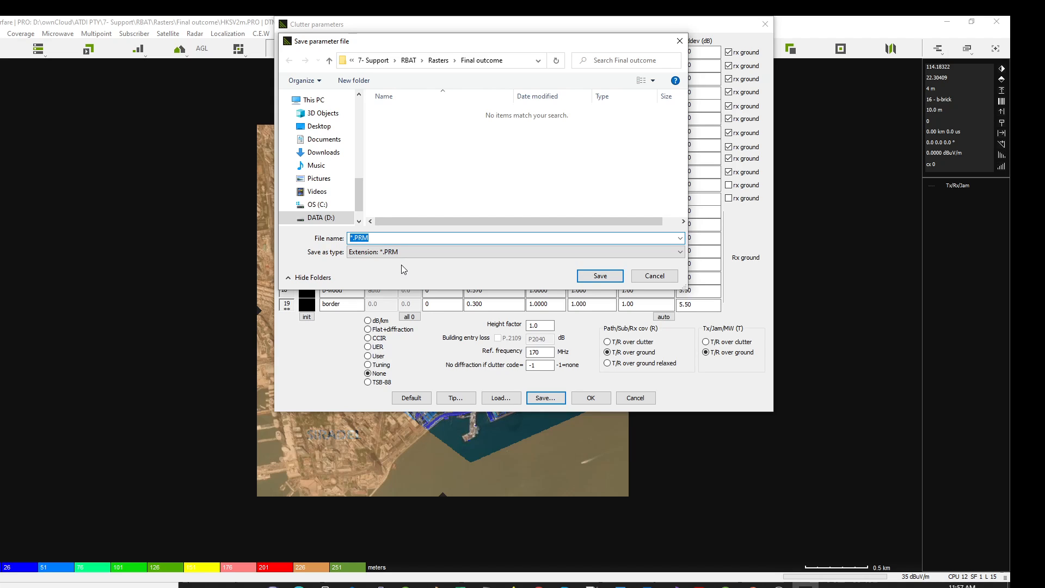
type("defaultPRM_sedatel")
key("Return")
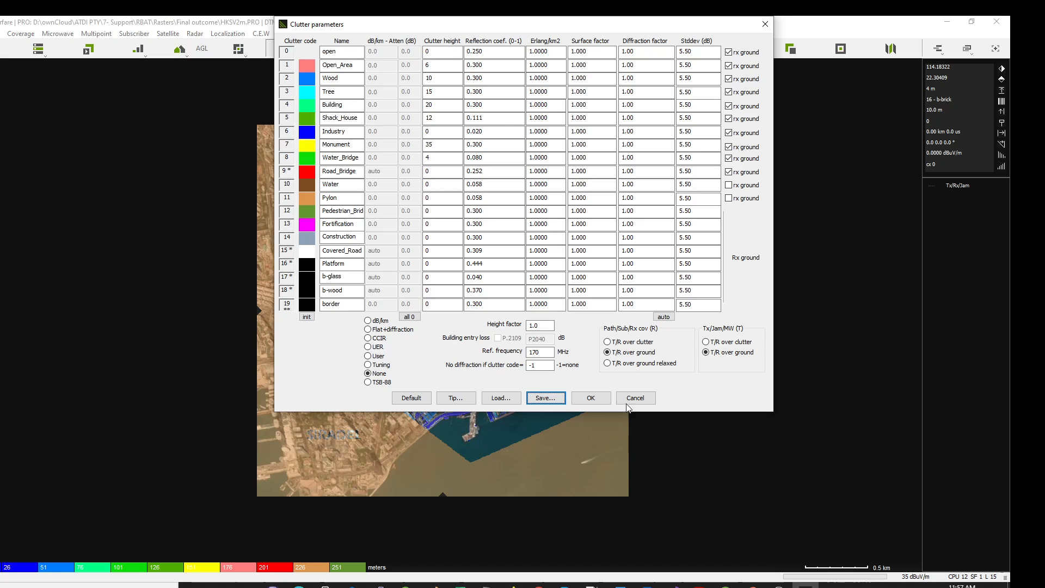
left_click(629, 402)
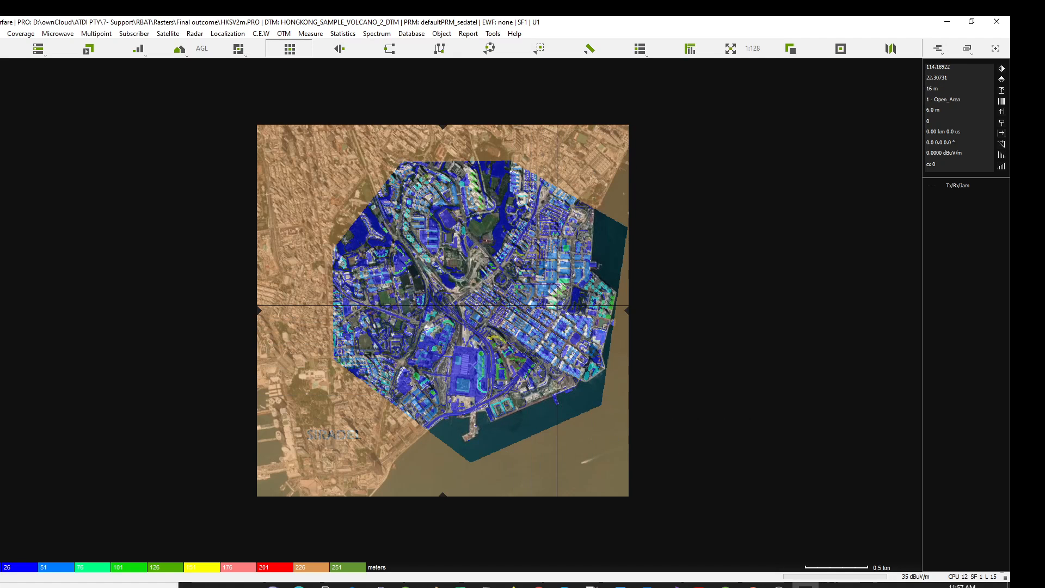
- Set the base map layer to Map+Clutter so the clutter classes are drawn over the imagery
scroll(476, 307, "up", 2)
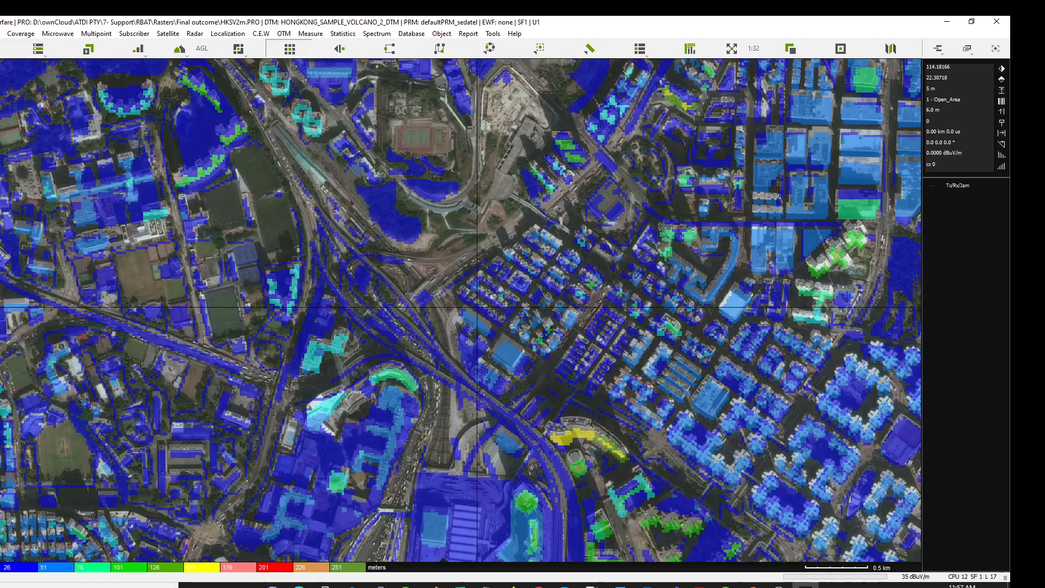
left_click_drag(542, 368, 541, 232)
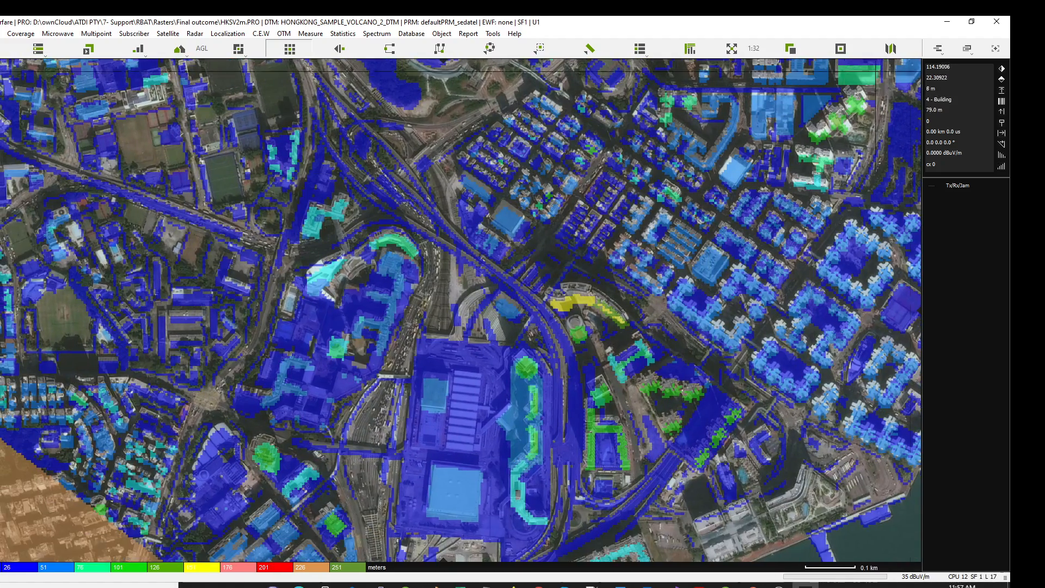
left_click(890, 49)
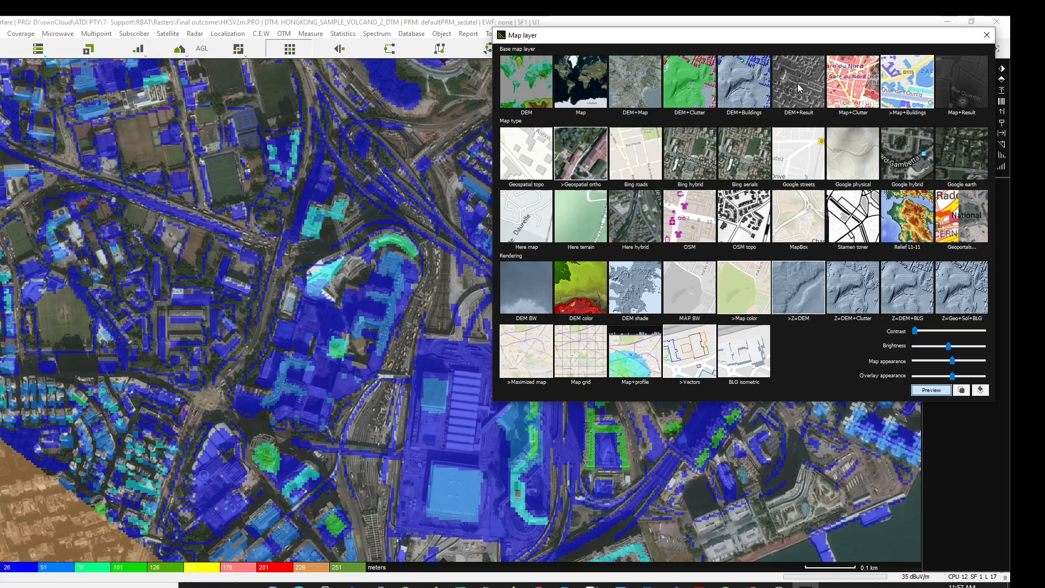
left_click(860, 82)
- Examine the clutter classes across the Hong Kong area, comparing woods, buildings, road bridges and the platform with the imagery beneath
left_click_drag(530, 235, 631, 347)
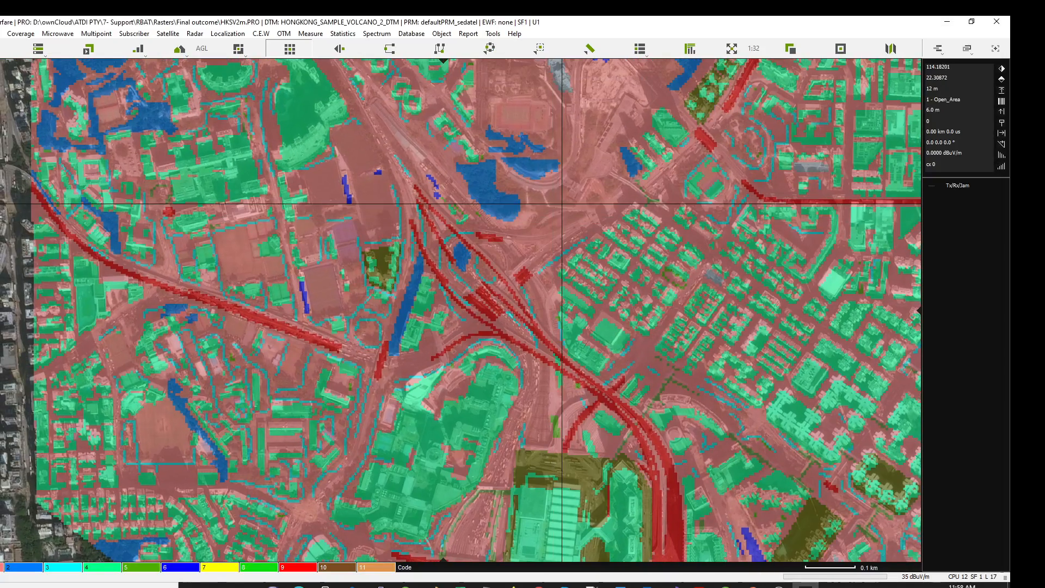
left_click_drag(561, 203, 579, 205)
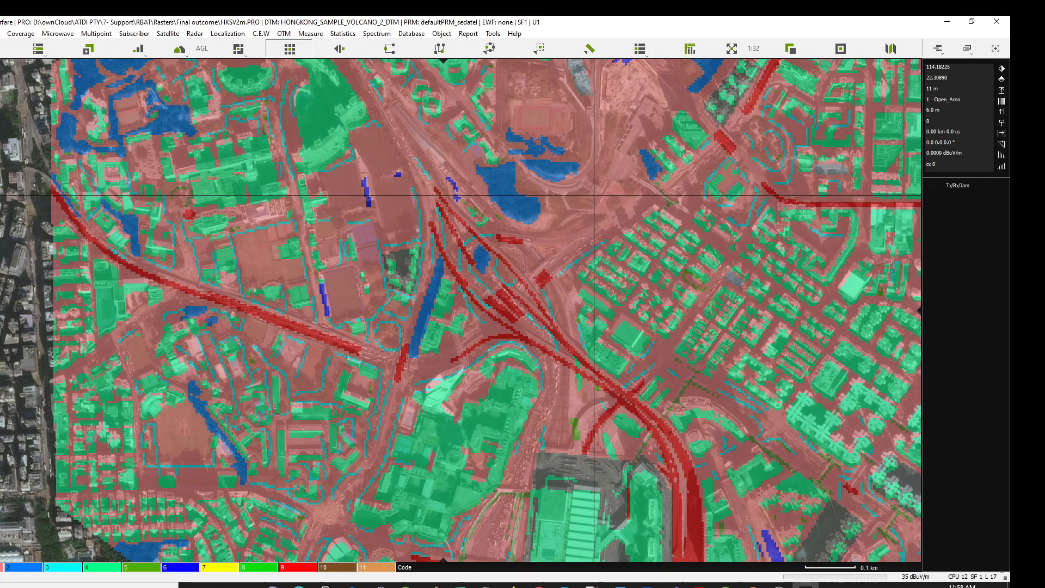
scroll(583, 223, "up", 1)
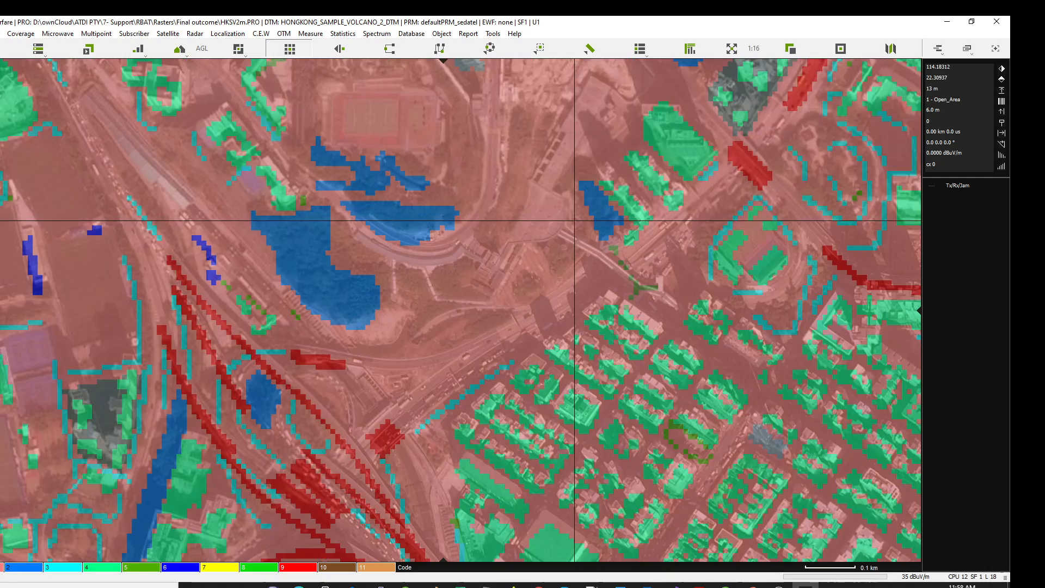
scroll(623, 197, "down", 3)
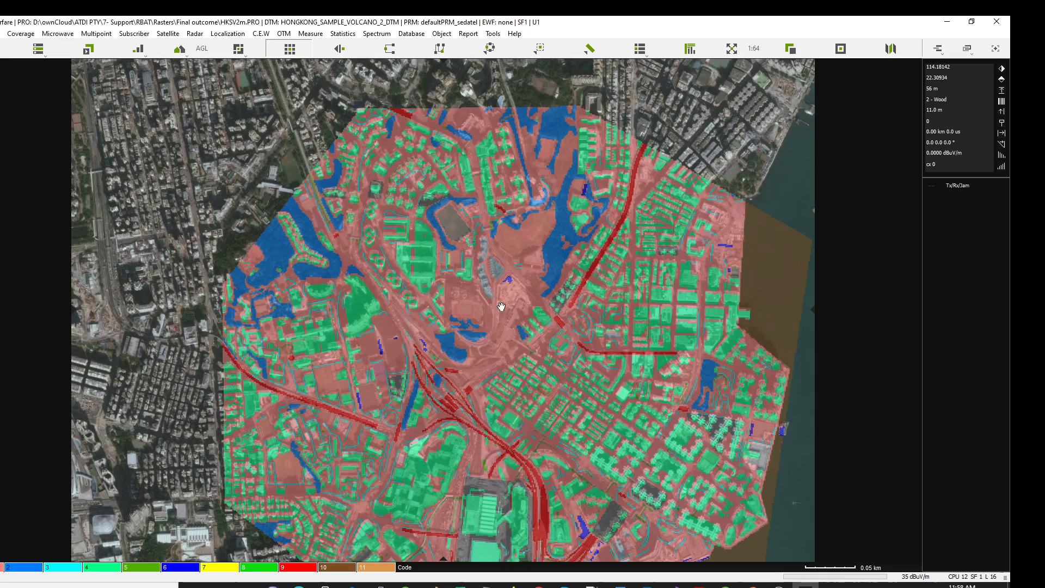
scroll(414, 299, "up", 3)
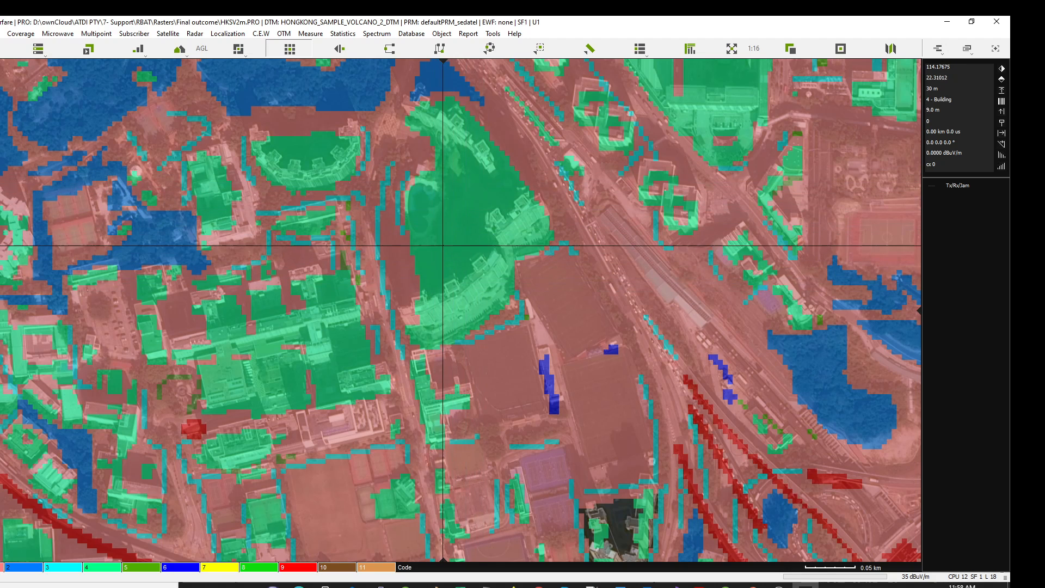
scroll(461, 249, "up", 2)
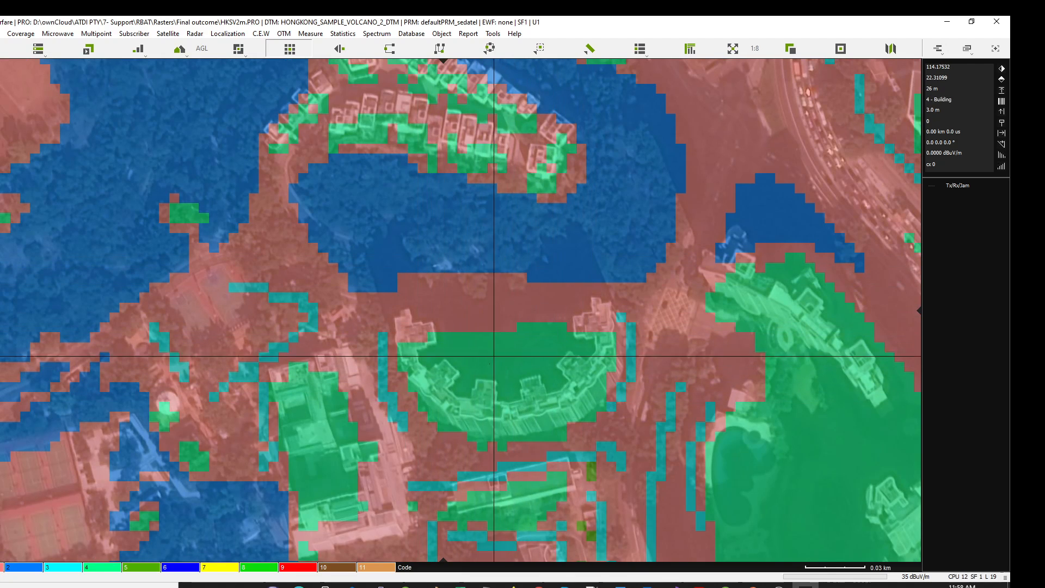
scroll(492, 370, "down", 2)
left_click_drag(509, 425, 248, 267)
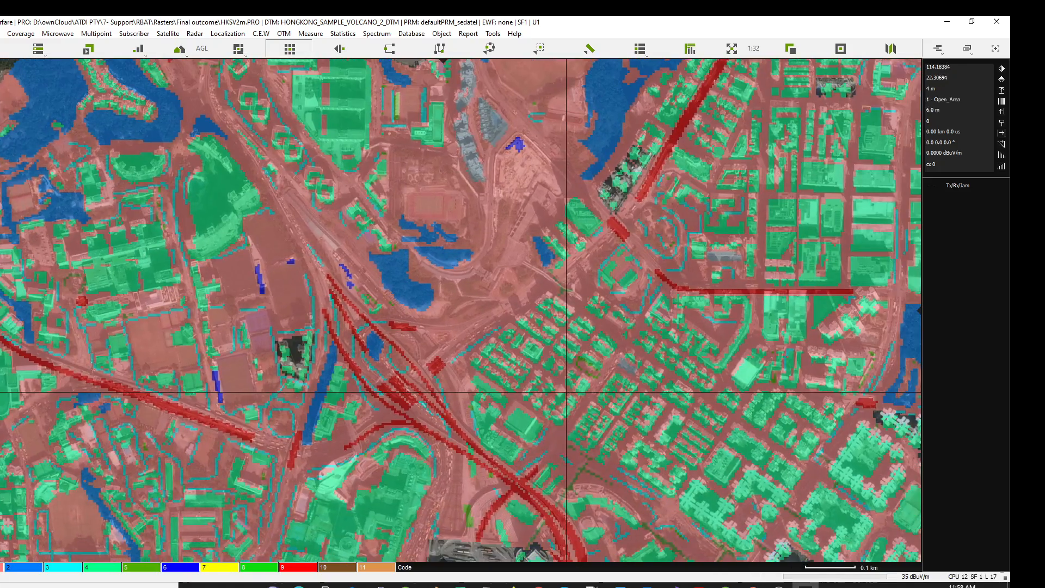
scroll(569, 394, "down", 1)
left_click_drag(494, 398, 494, 357)
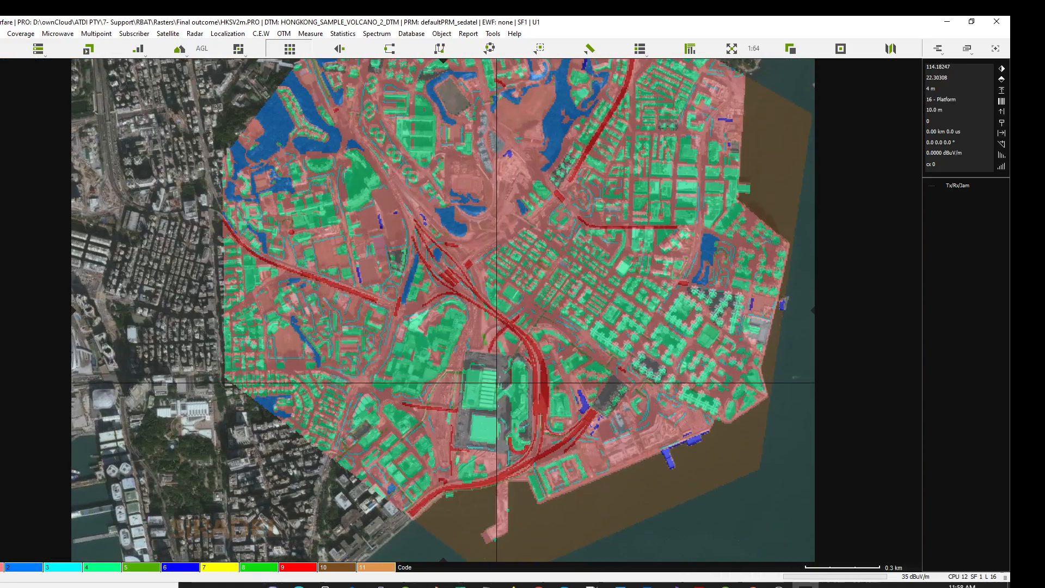
scroll(435, 308, "up", 1)
scroll(435, 309, "up", 1)
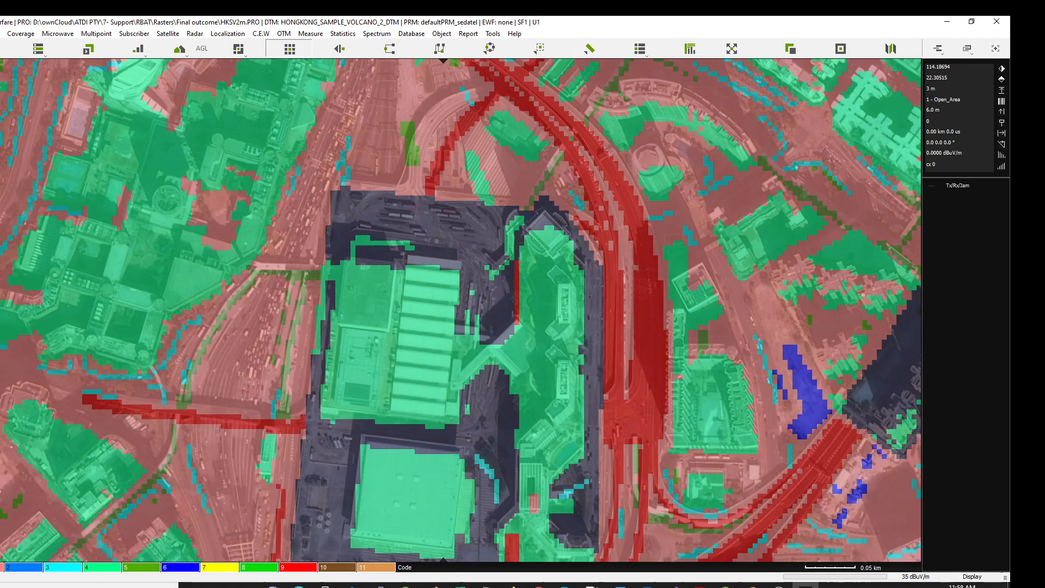
scroll(410, 332, "down", 2)
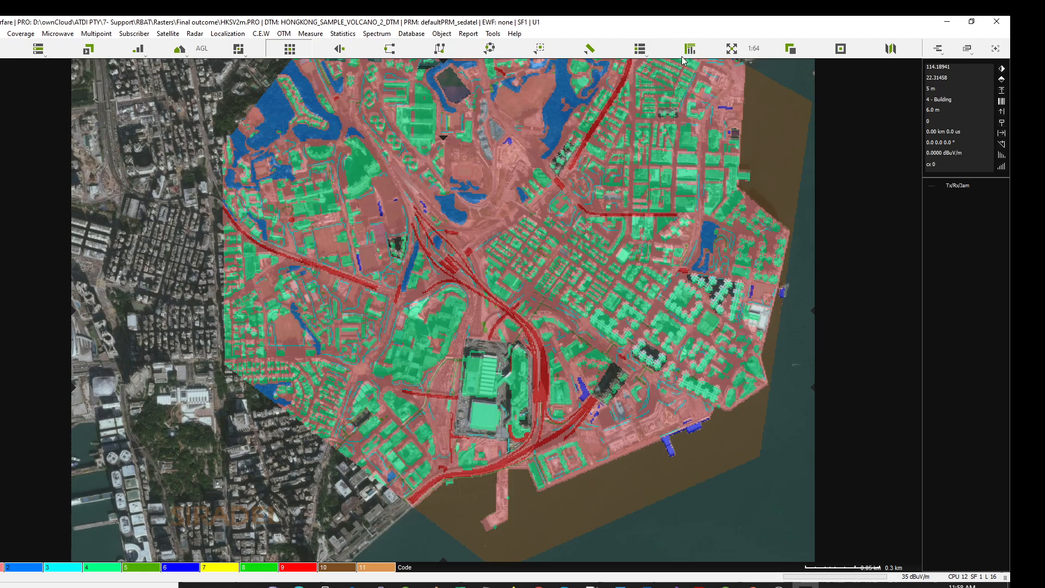
- Plot a path profile about 2 km long from the northeast of the clutter area to the southwest, view it and close it
left_click(689, 49)
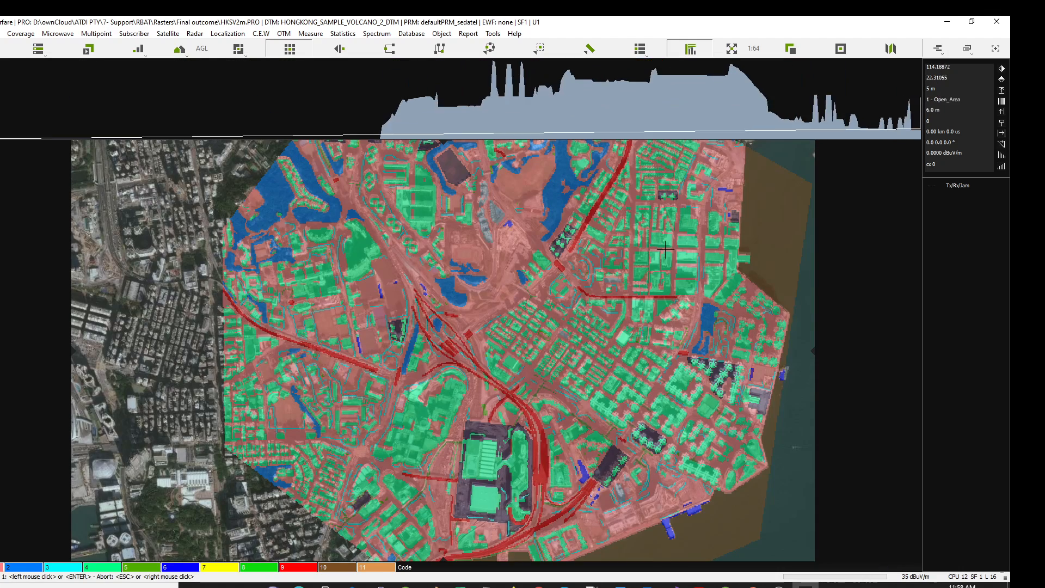
left_click(737, 254)
left_click(649, 340)
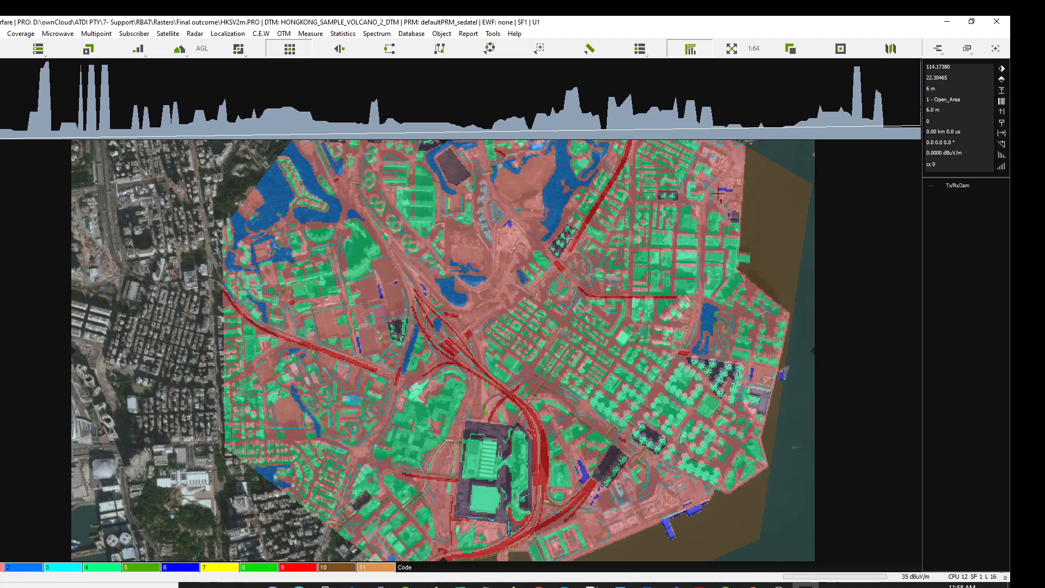
left_click(396, 390)
key("Return")
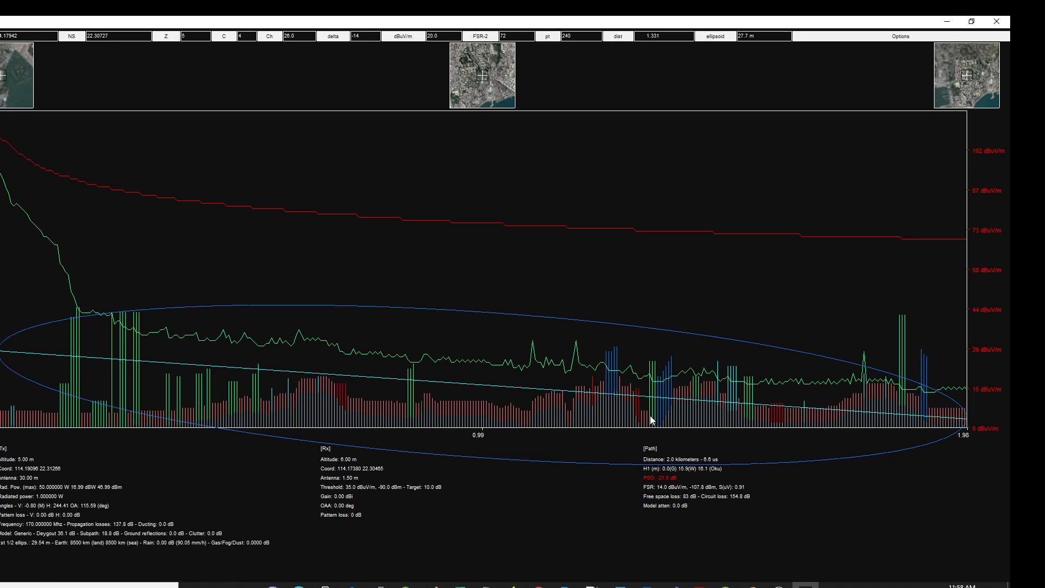
key("Escape")
scroll(465, 188, "down", 1)
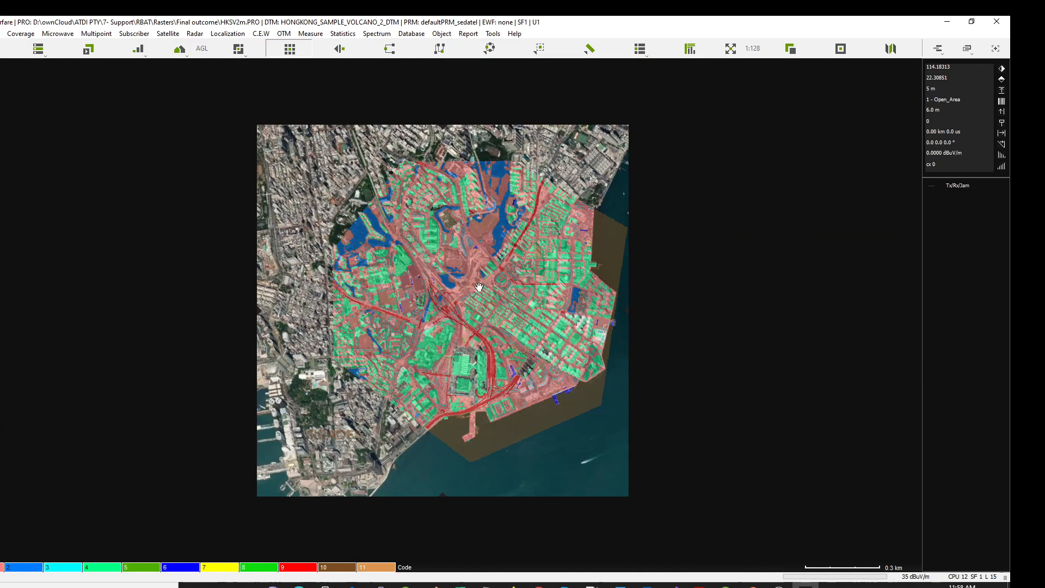